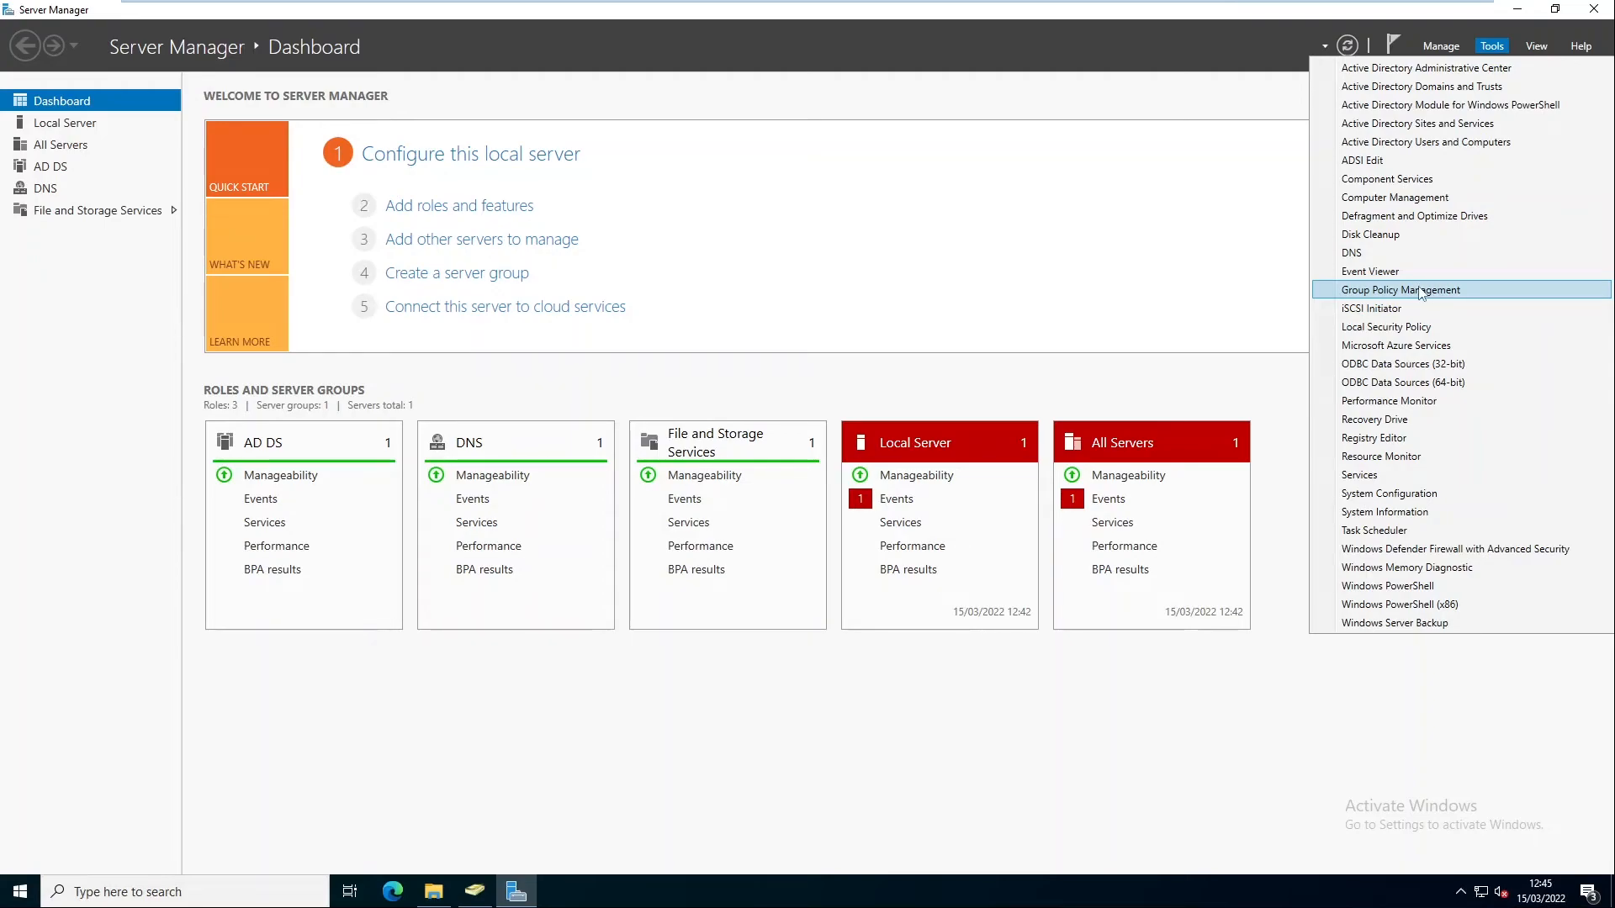
Open Group Policy Management and expand the kelvglobalict.com domain and its KELVGLOBALICT organizational unit
click(1420, 291)
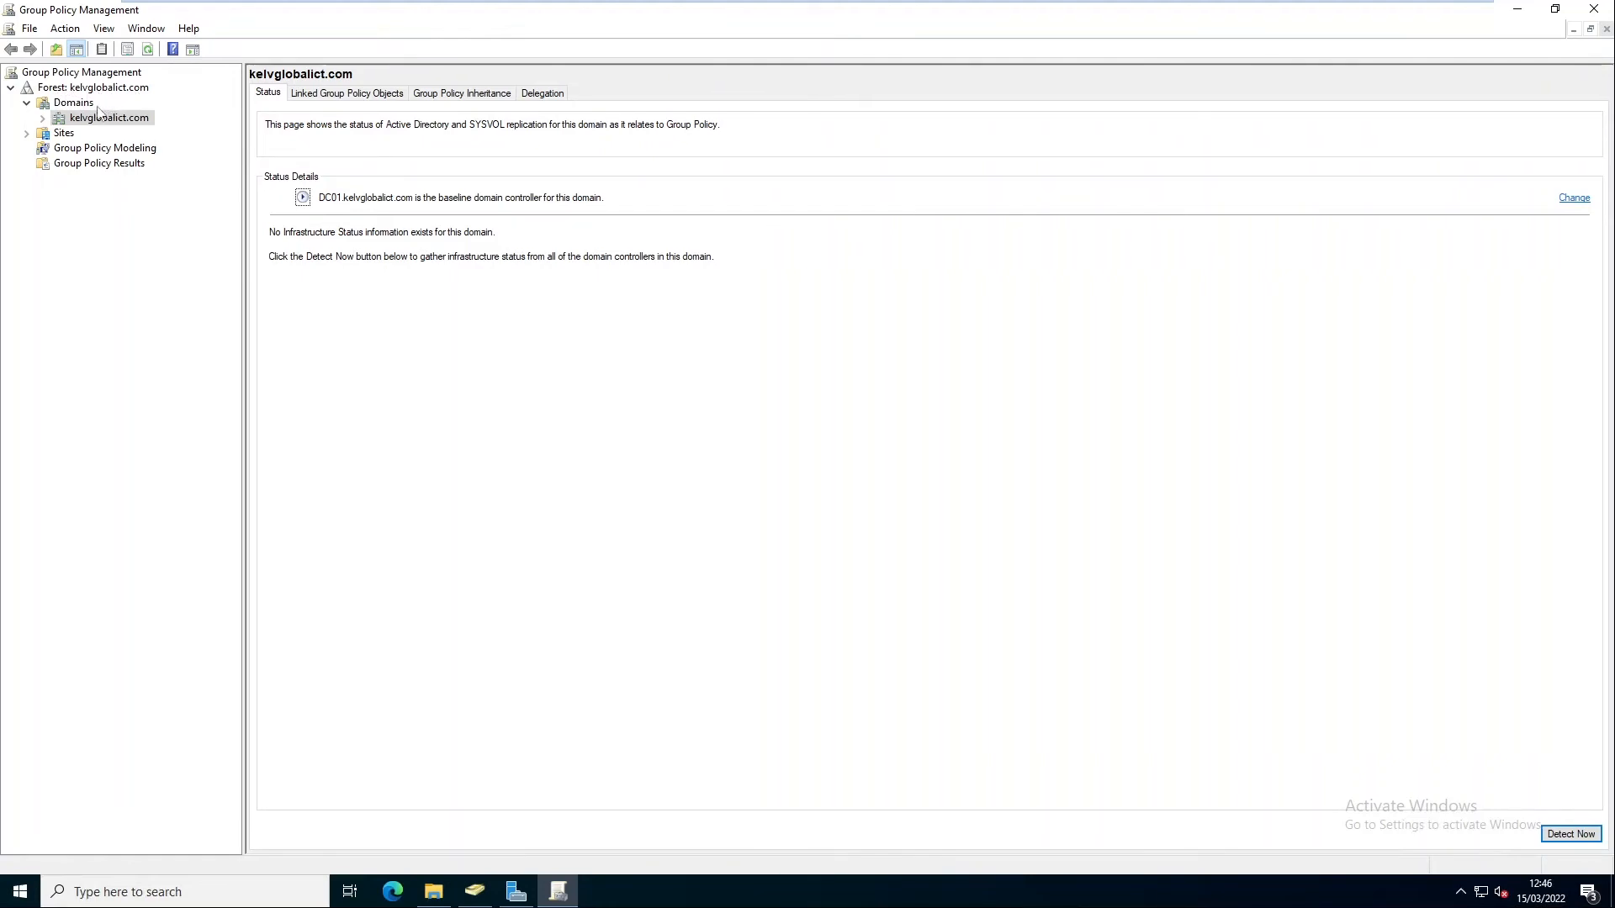
click(43, 120)
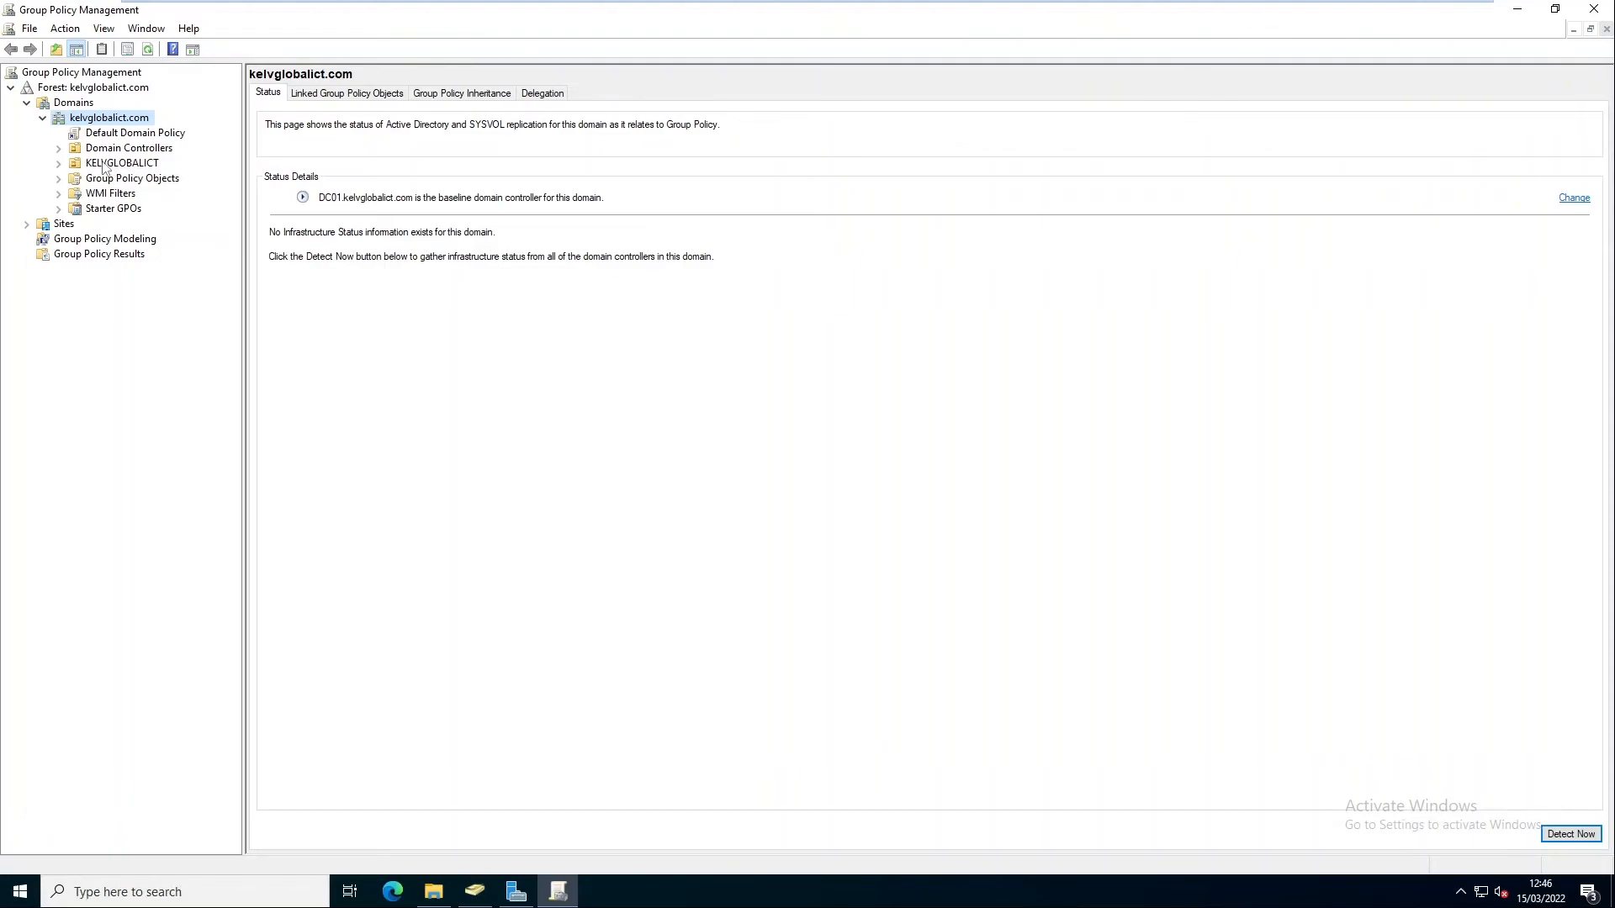
click(471, 893)
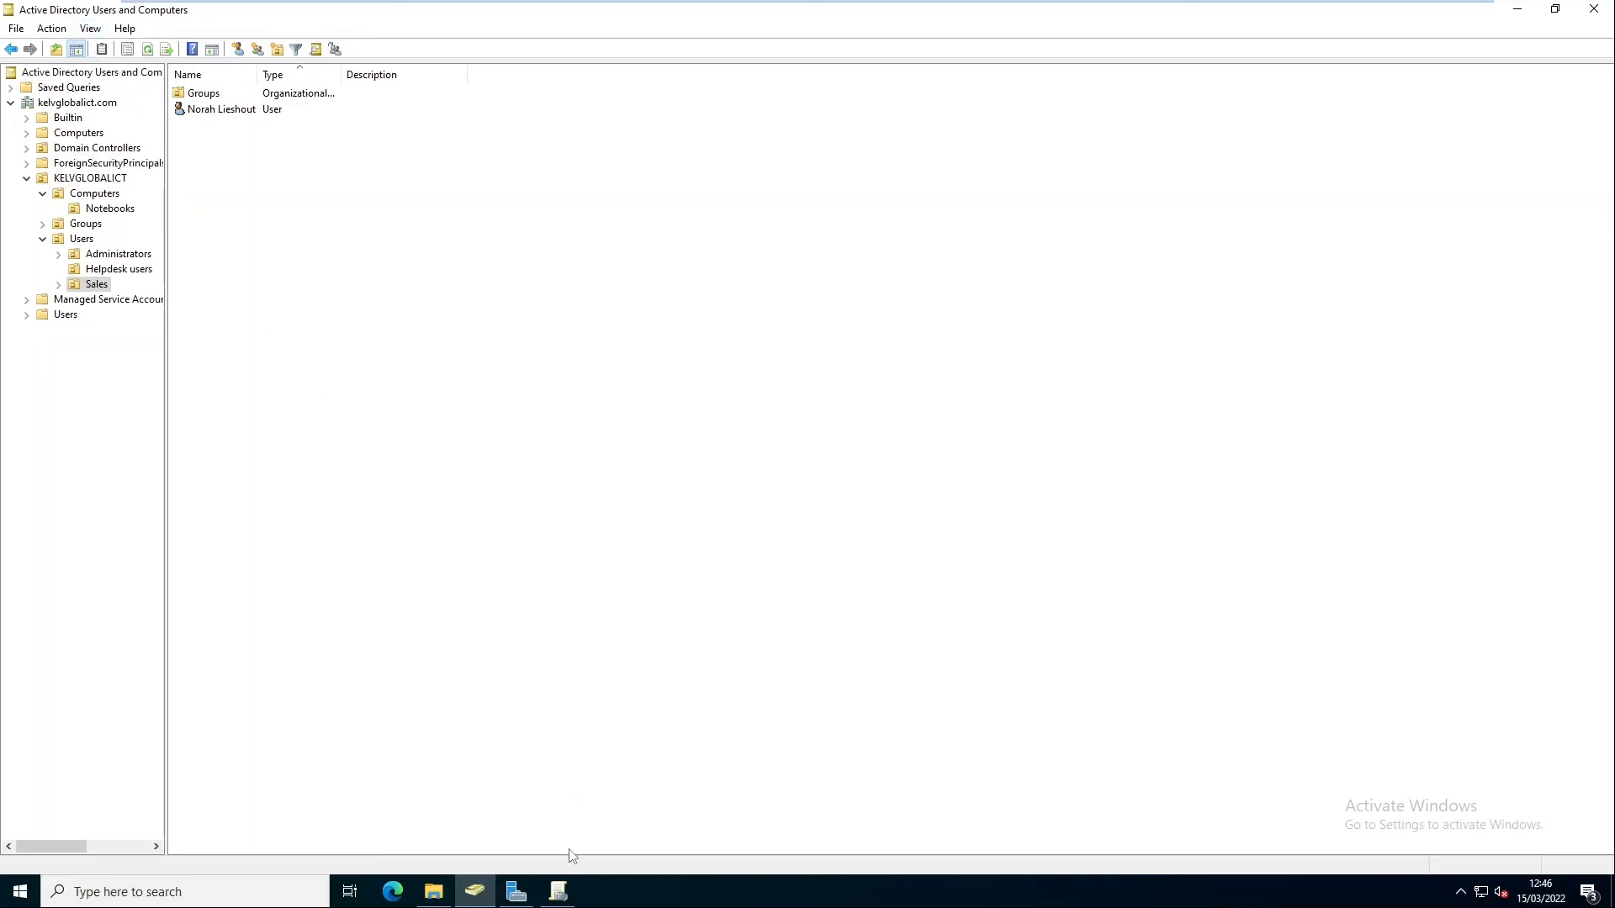
click(559, 892)
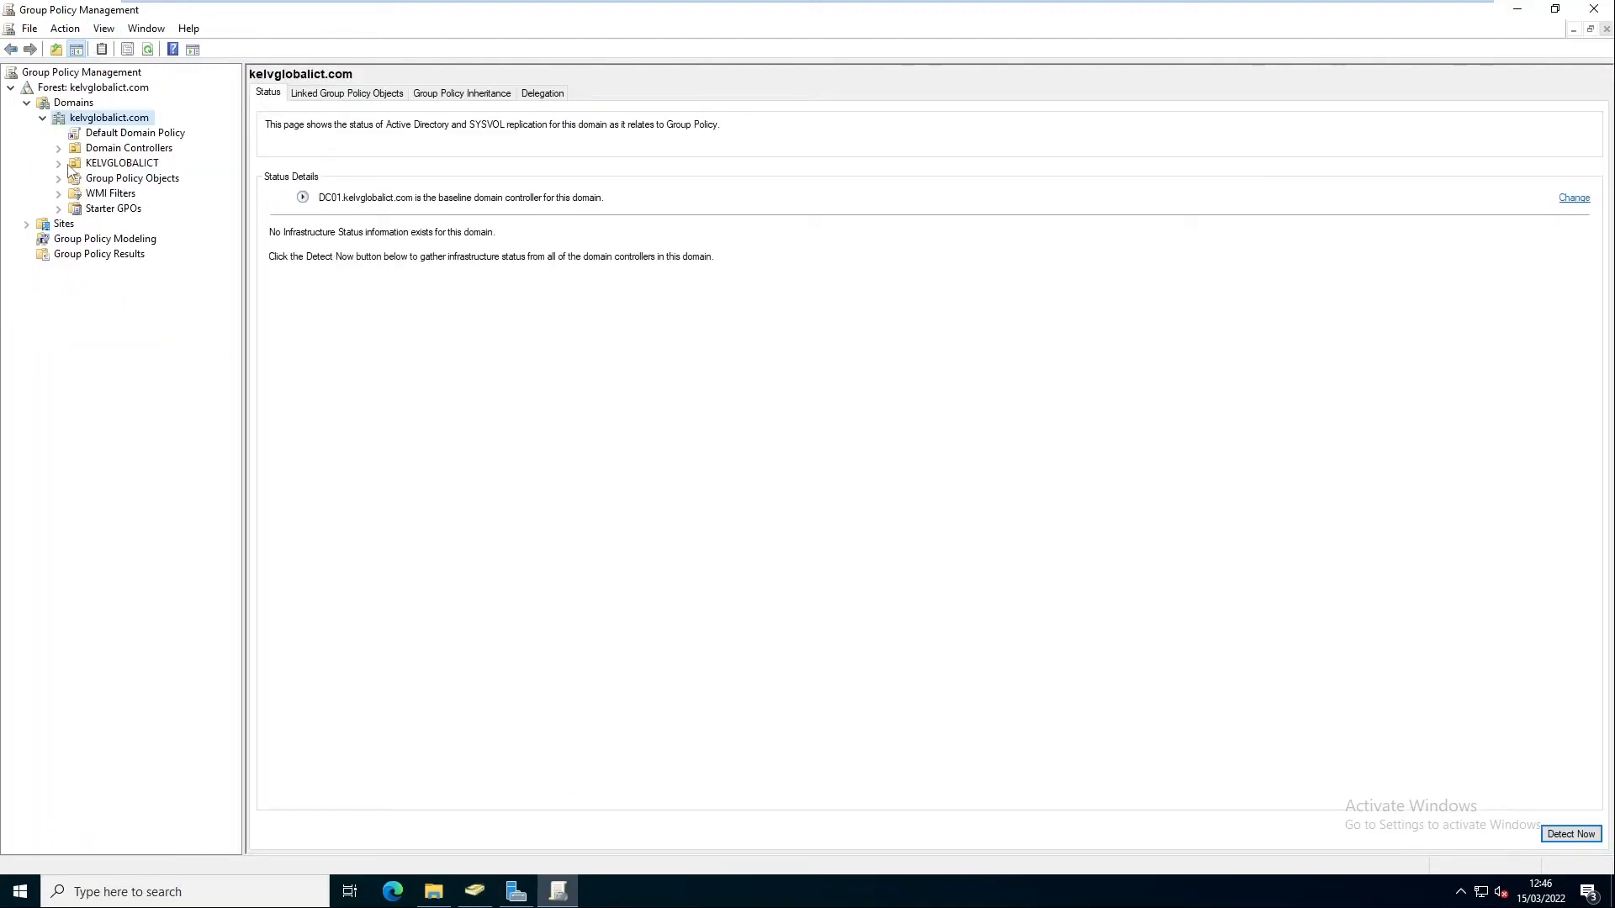
click(59, 164)
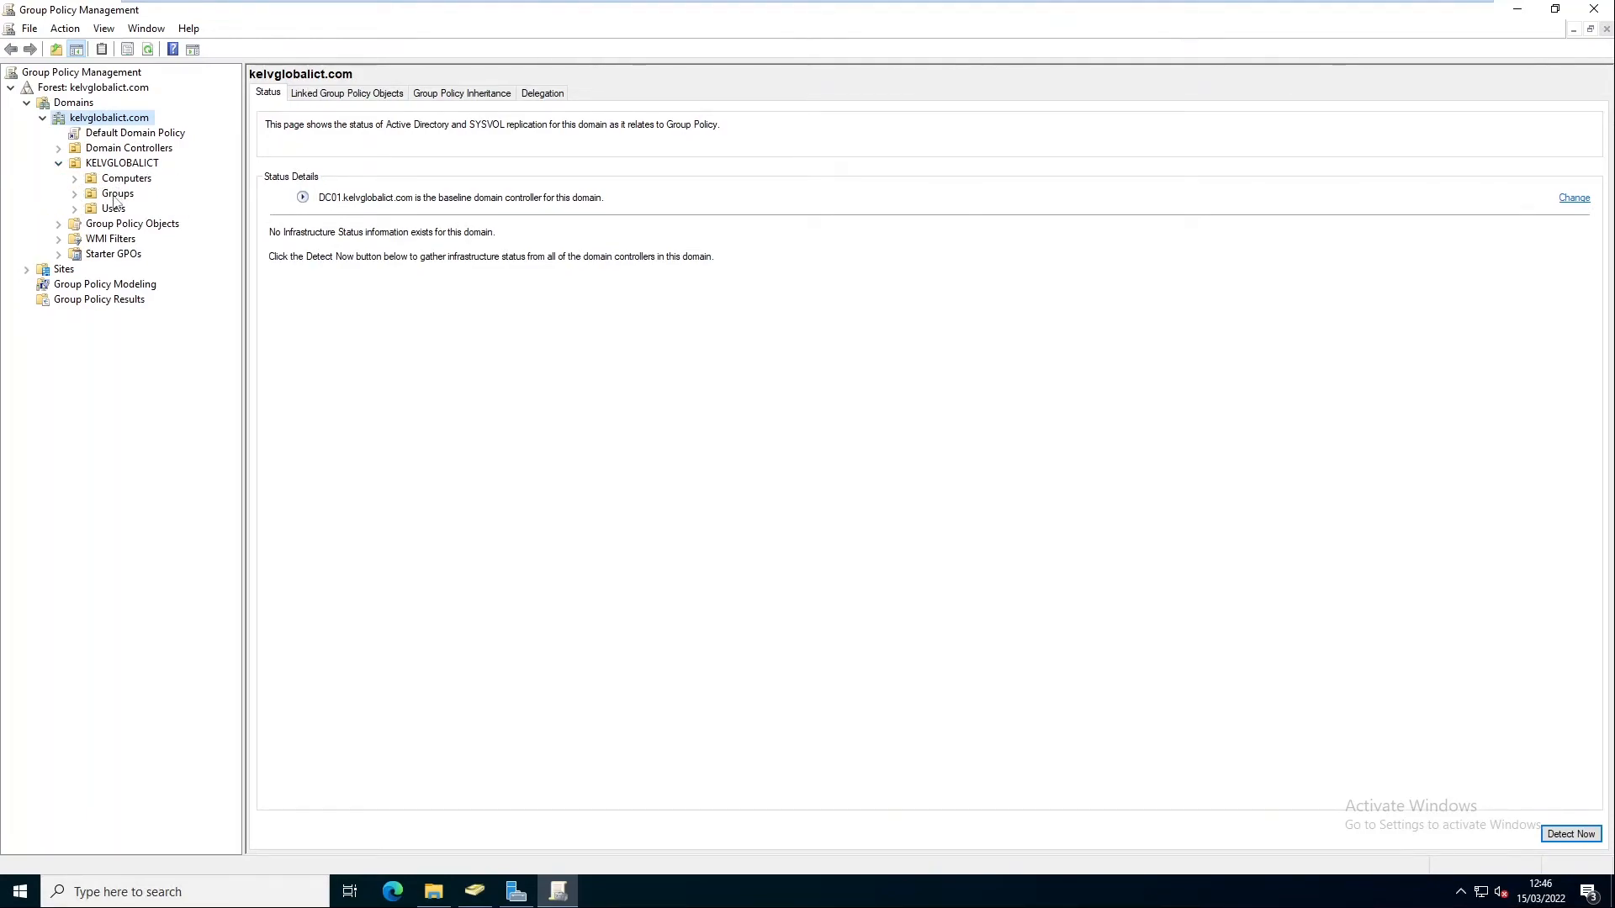
Switch to Active Directory Users and Computers to compare the KELVGLOBALICT unit's Computers, Groups and Users, and return to Group Policy Management
click(475, 891)
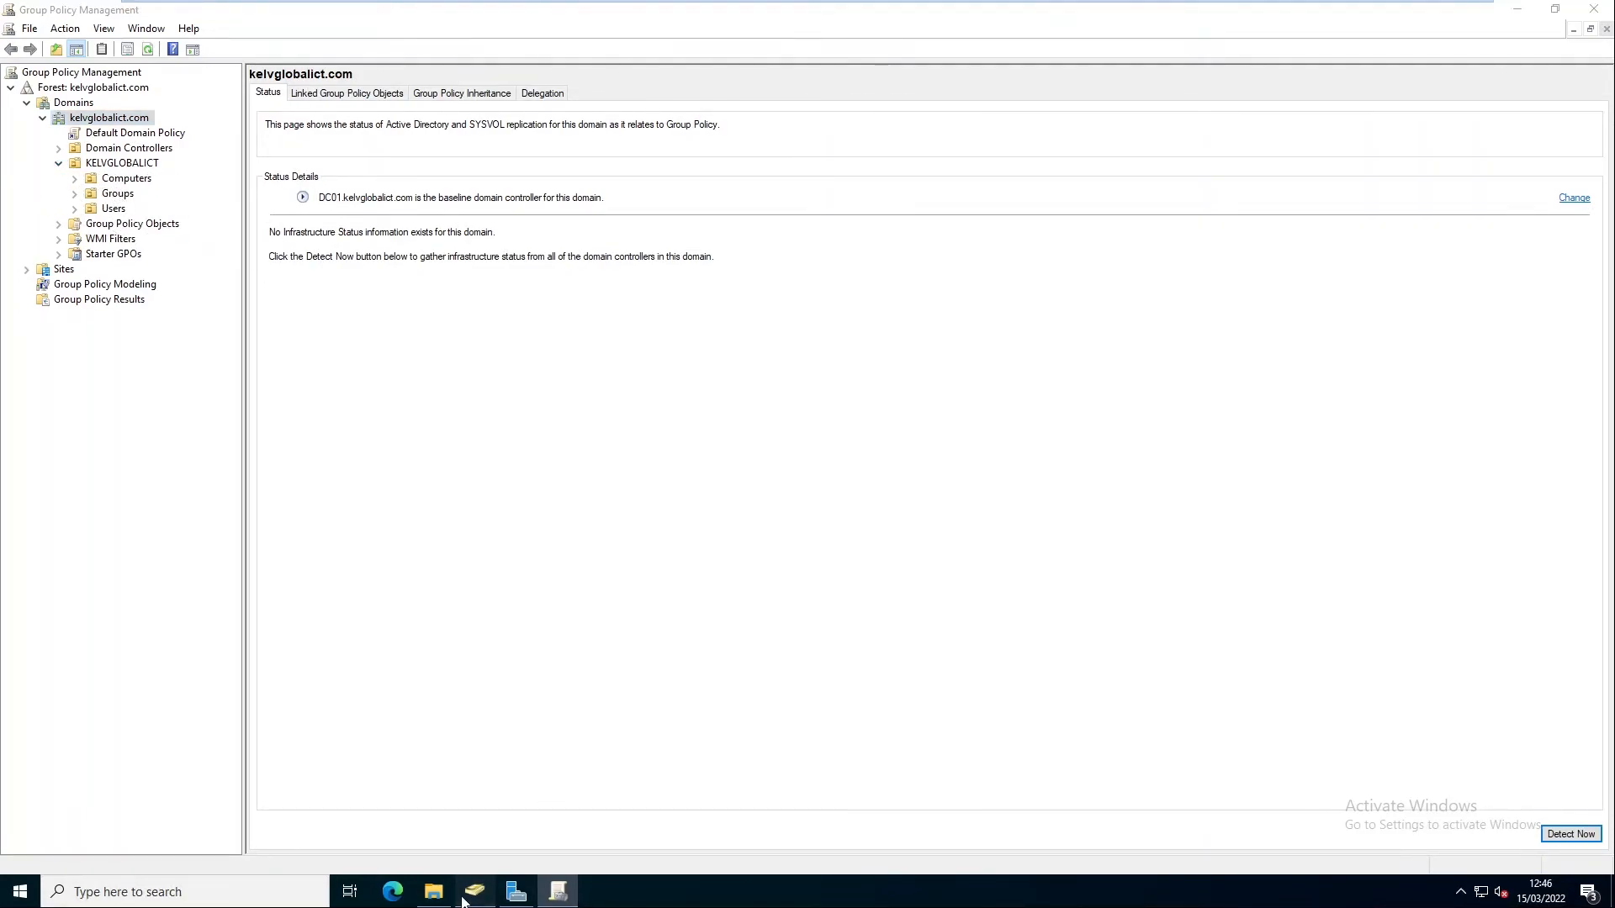
click(42, 194)
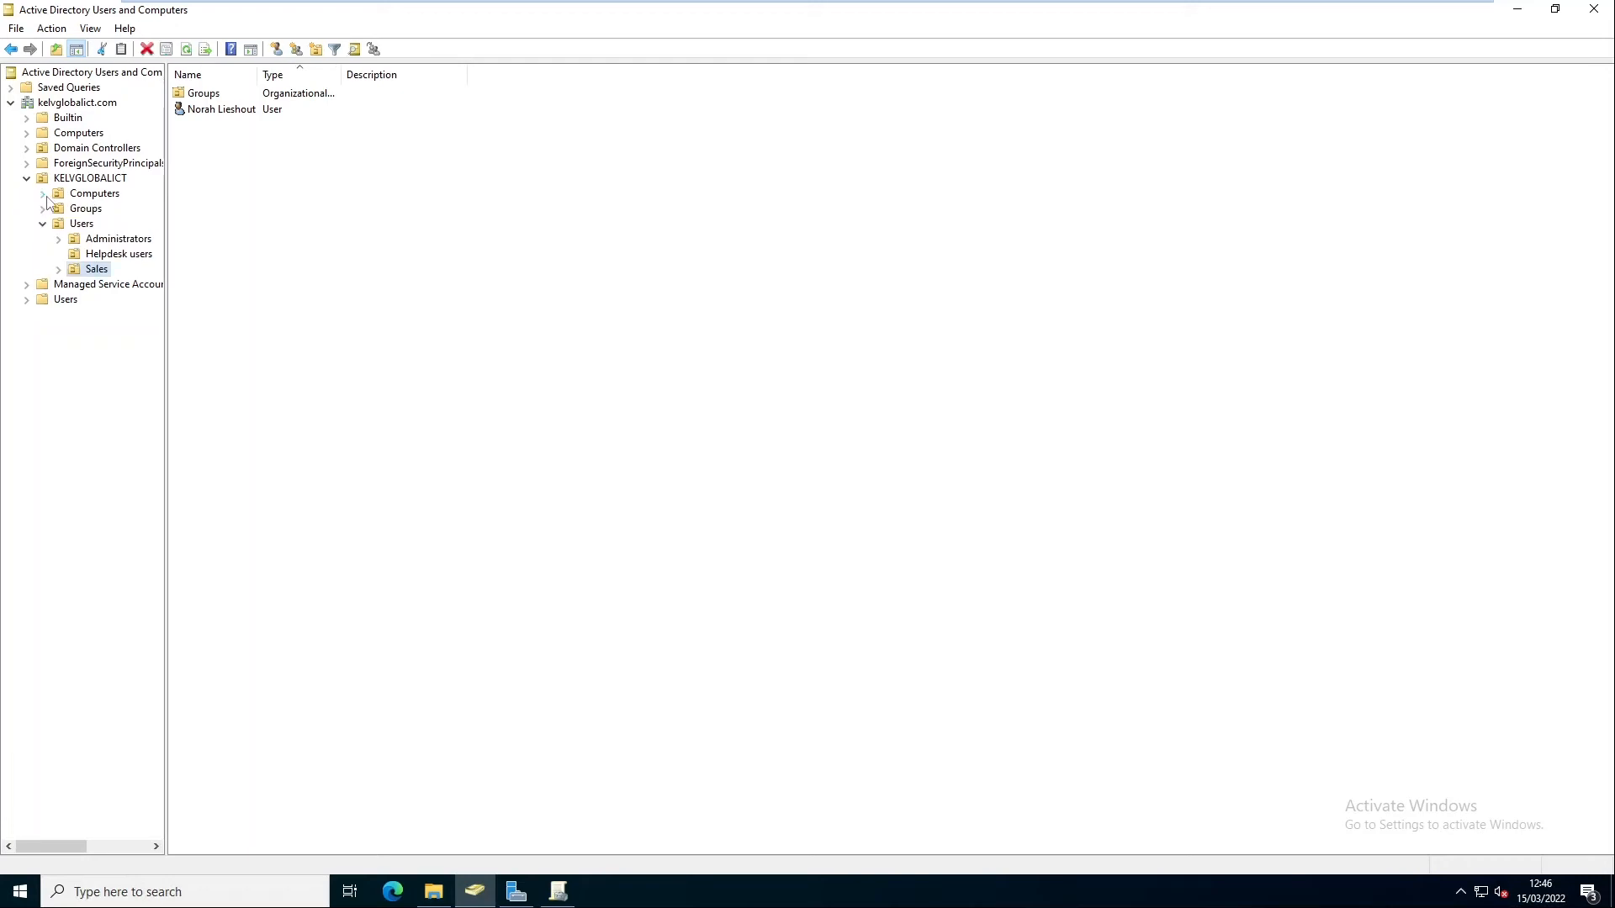
click(45, 225)
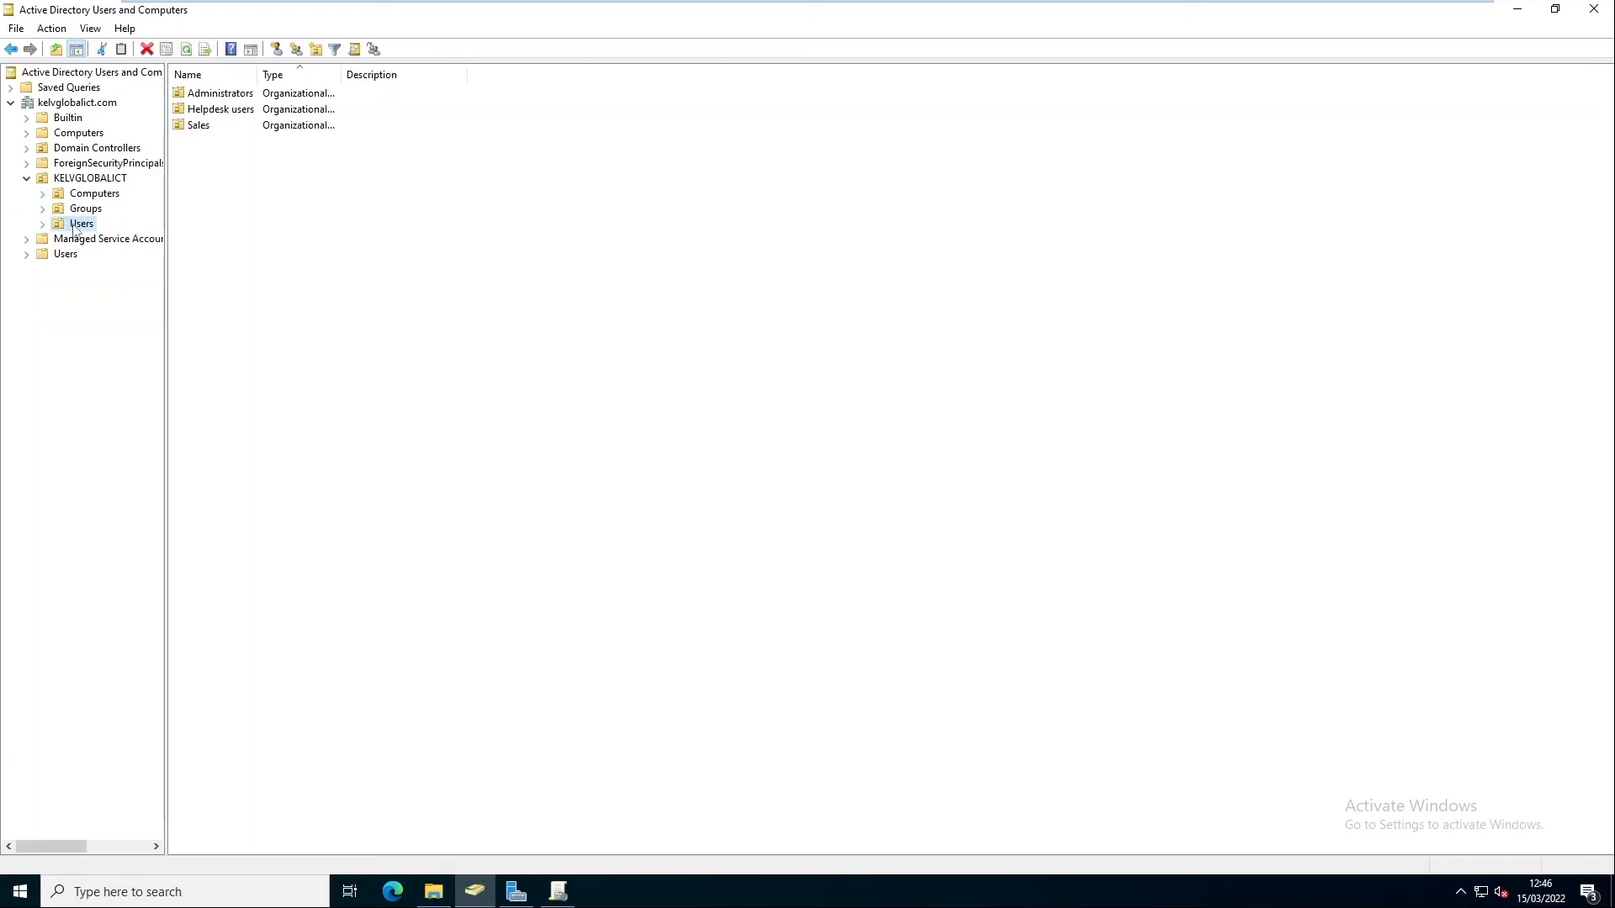
click(559, 892)
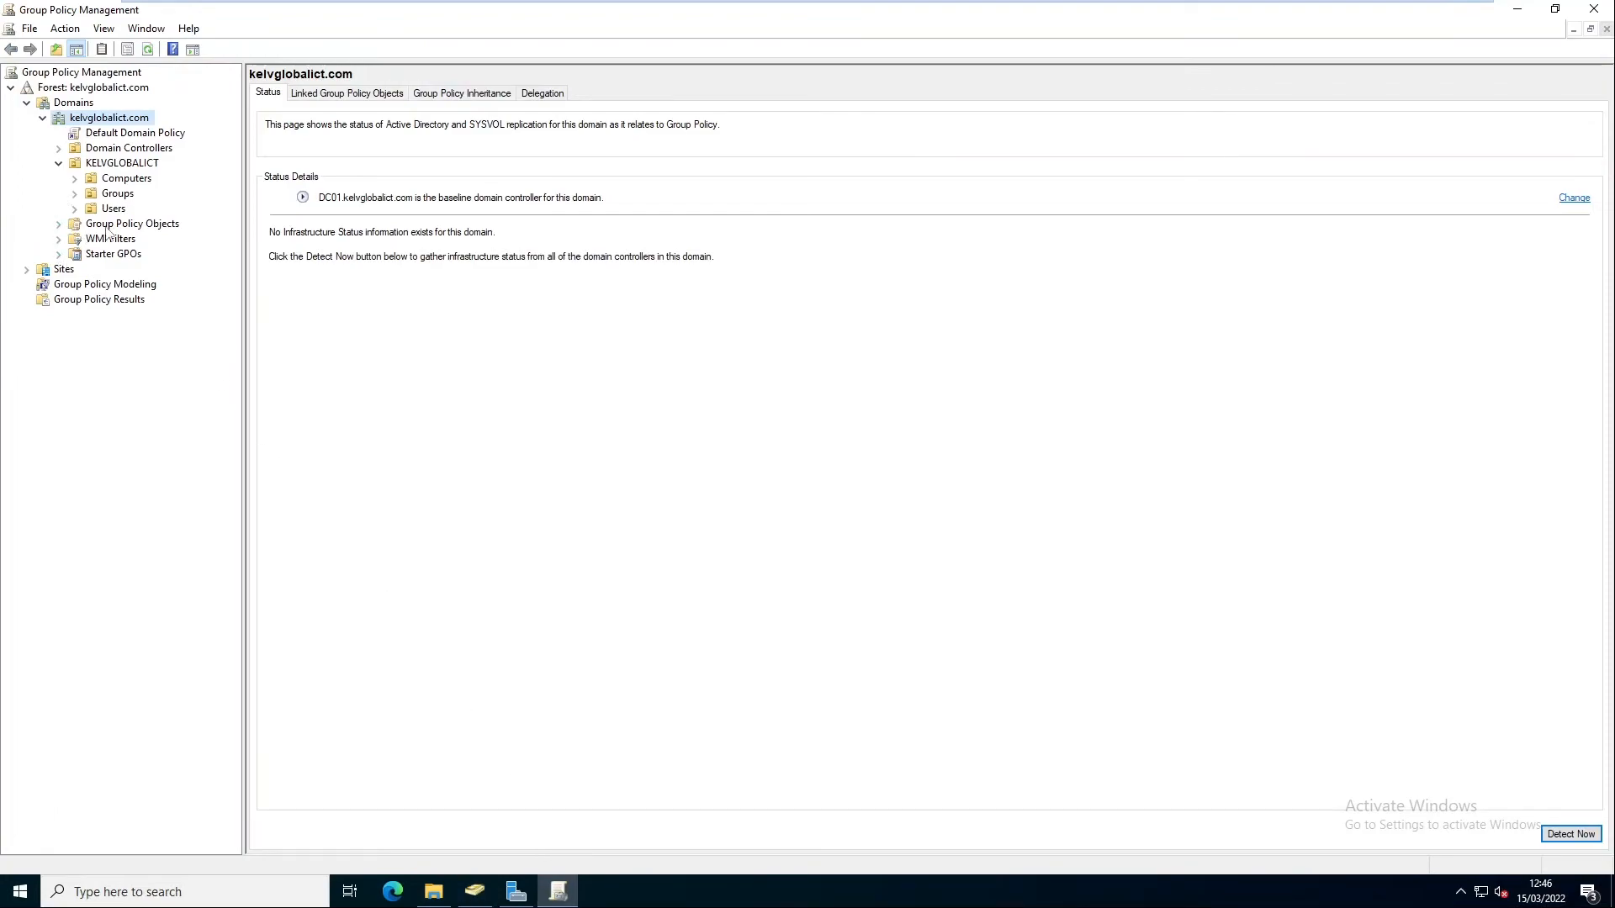
Expand the Group Policy Objects container and view the scope of the Default Domain Policy linked to the domain
click(59, 225)
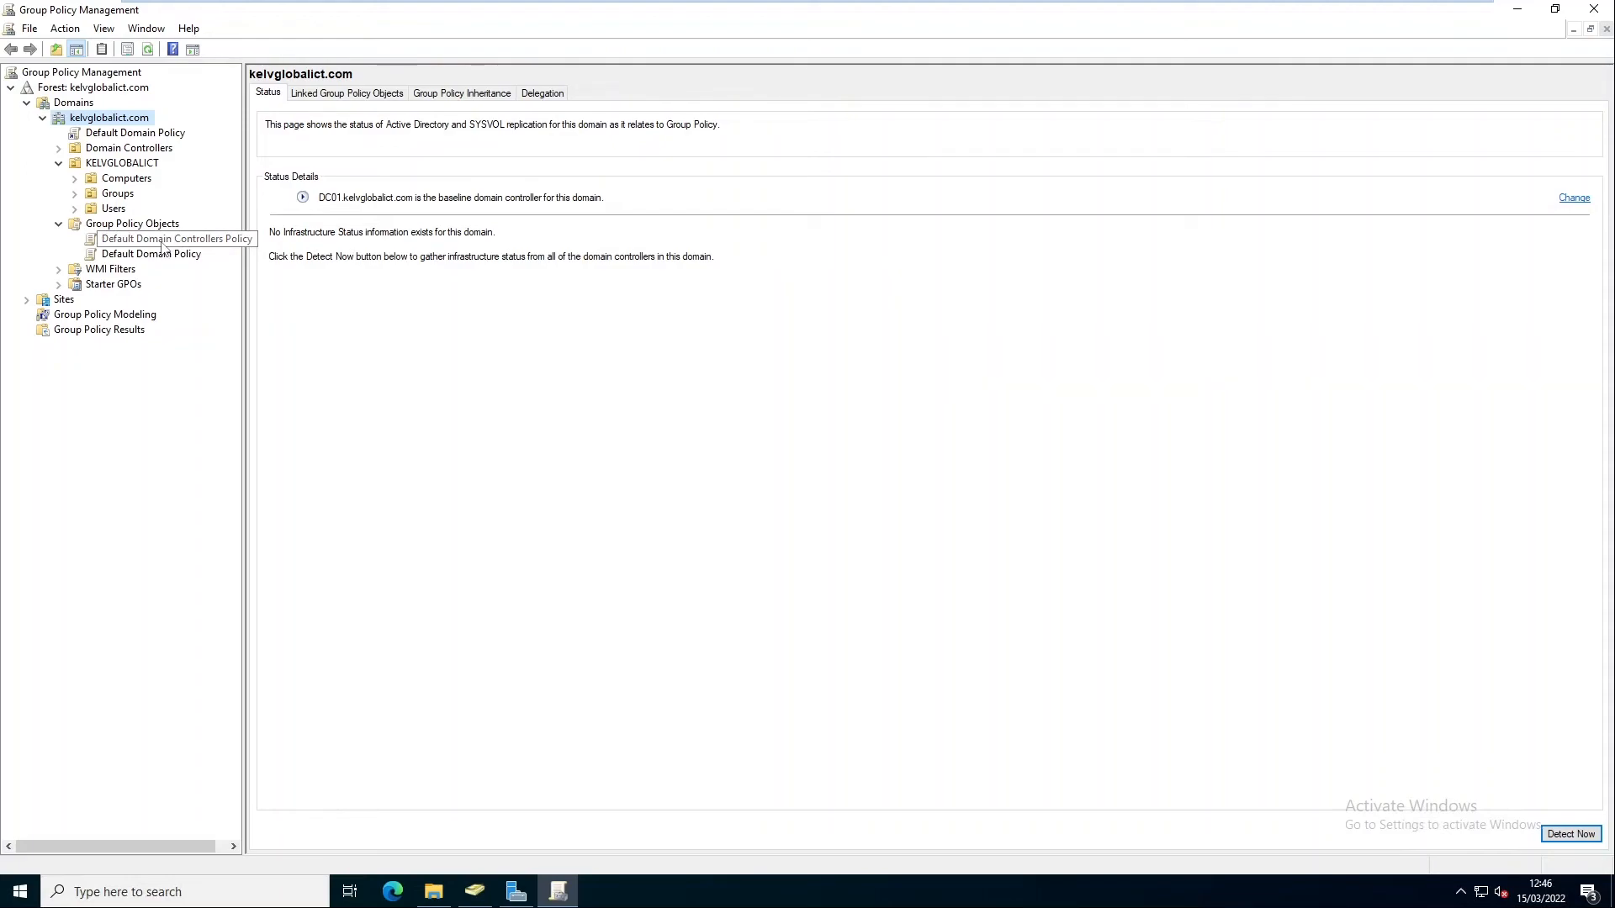
click(137, 135)
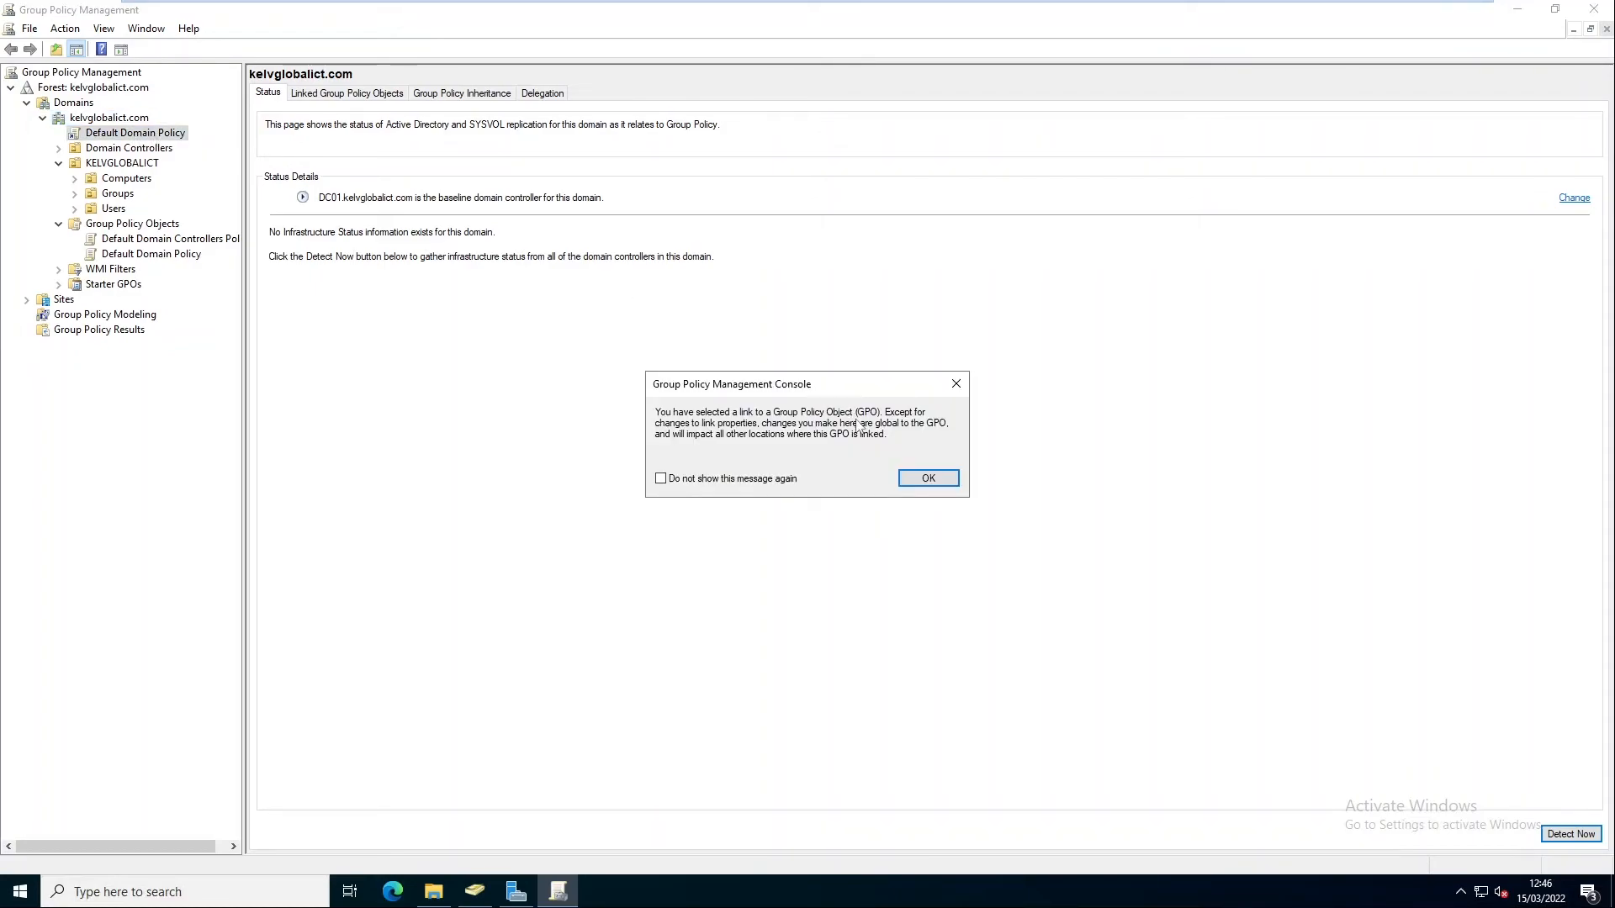
click(914, 477)
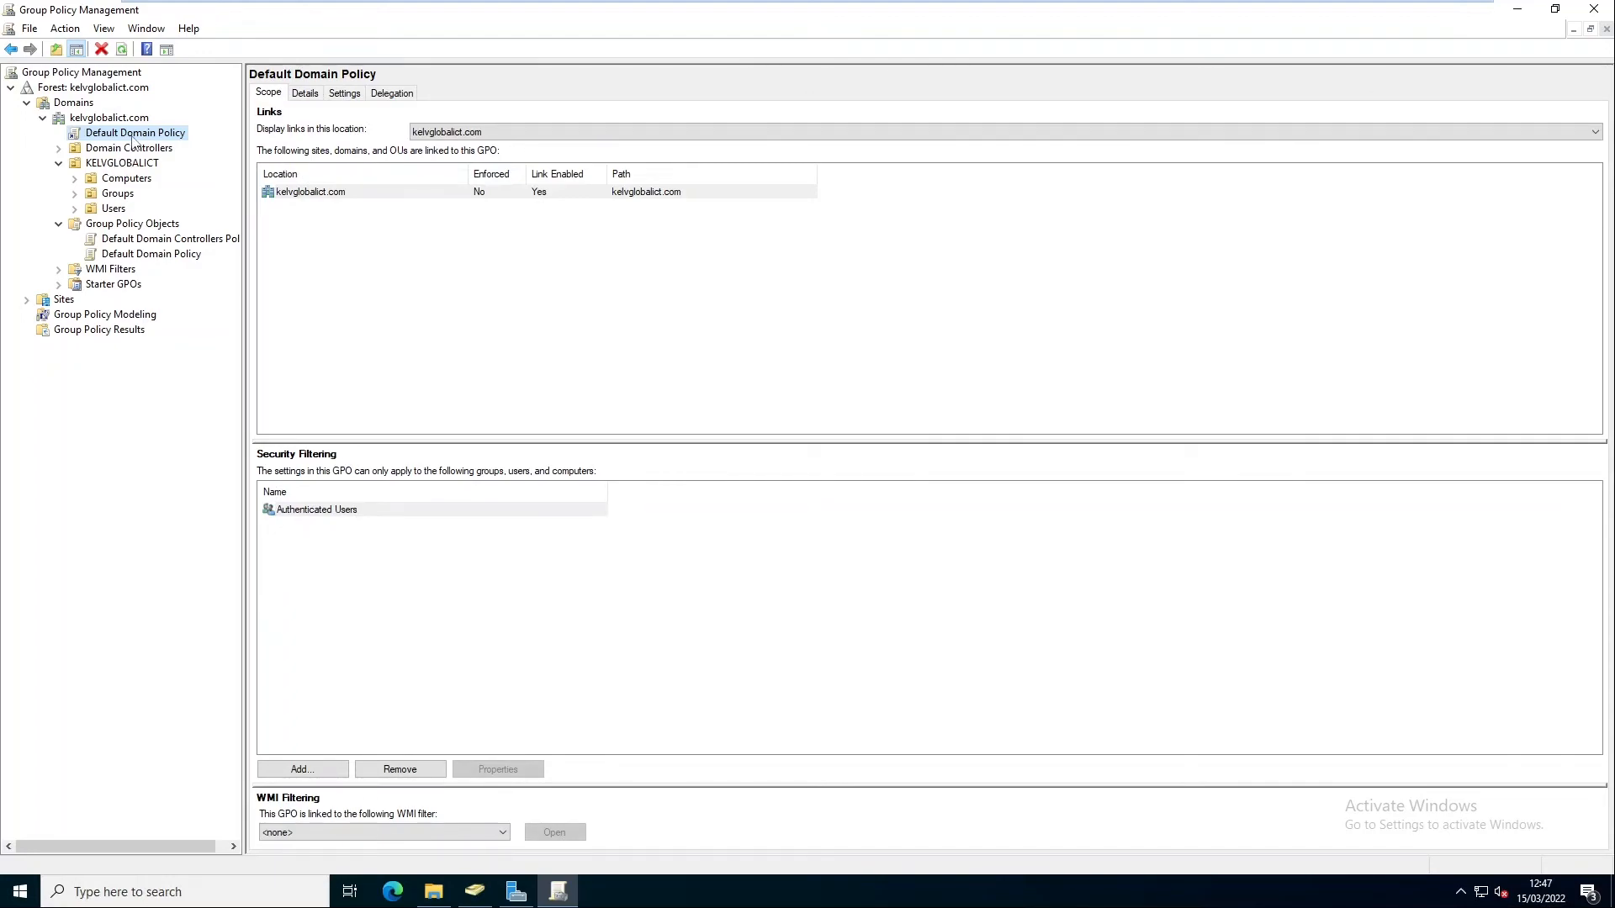
Examine the group policy inheritance of the Computers and KELVGLOBALICT organizational units
click(132, 183)
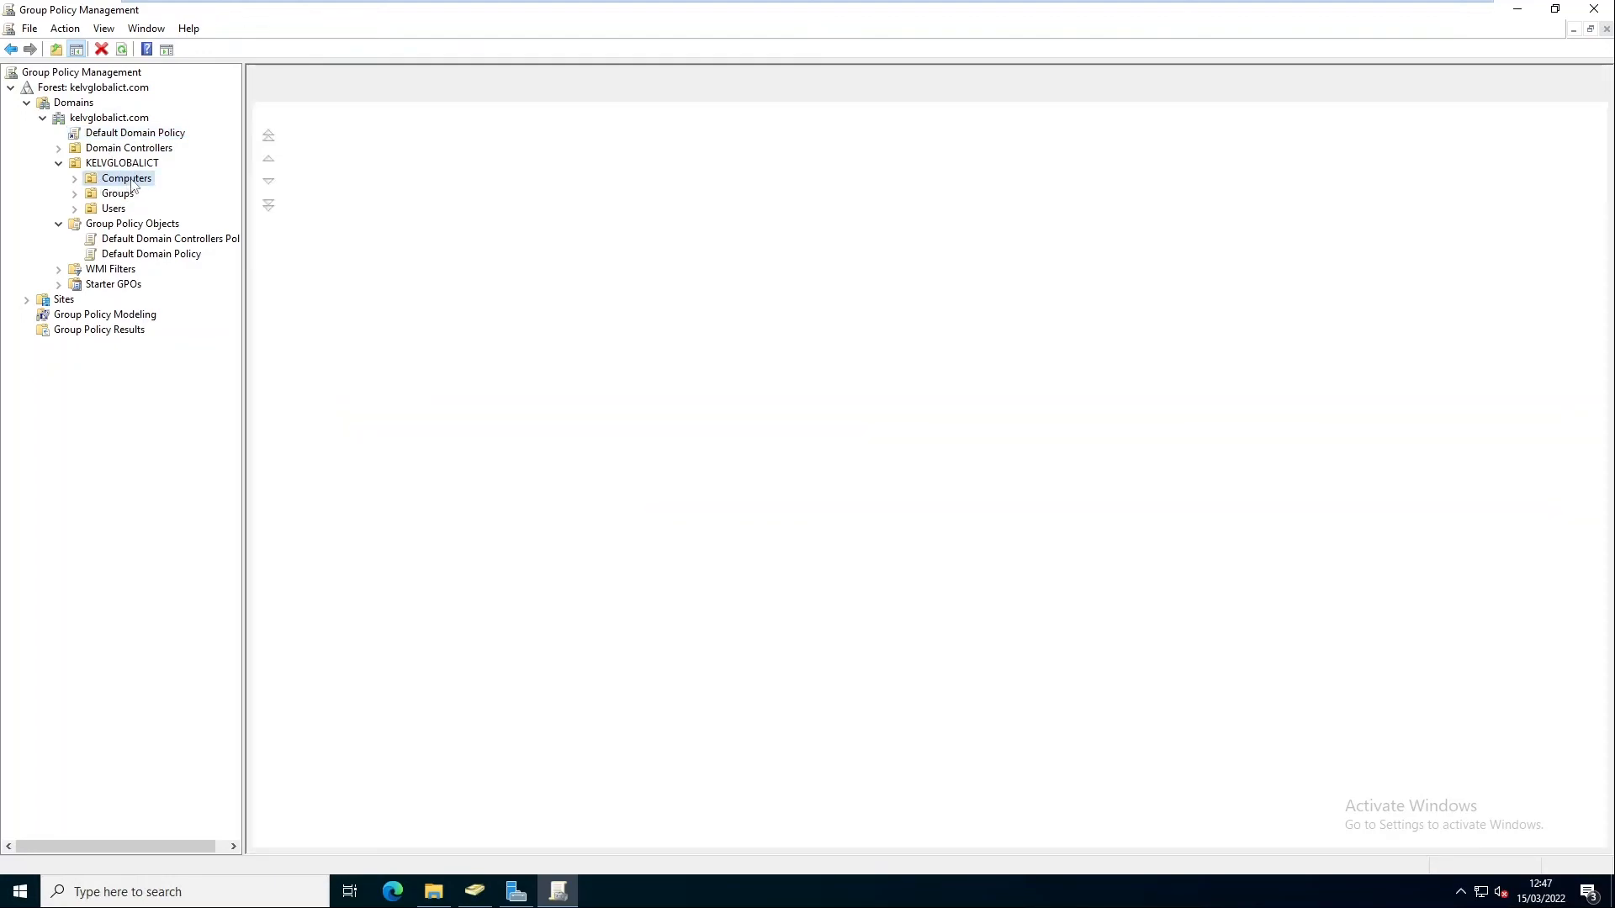
click(414, 95)
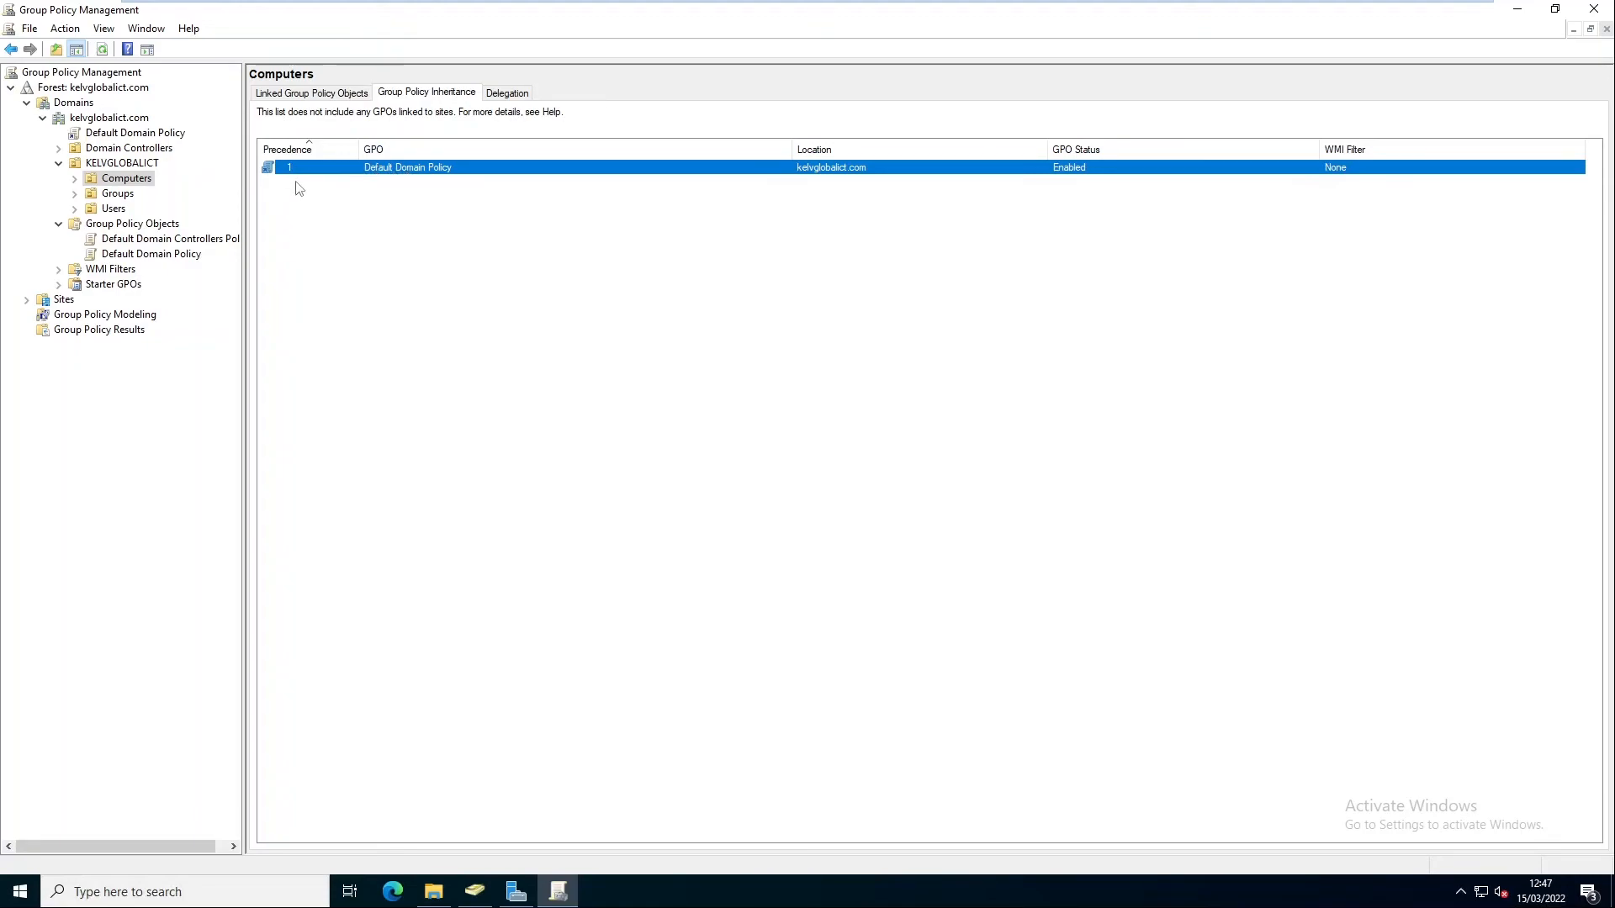
right_click(139, 135)
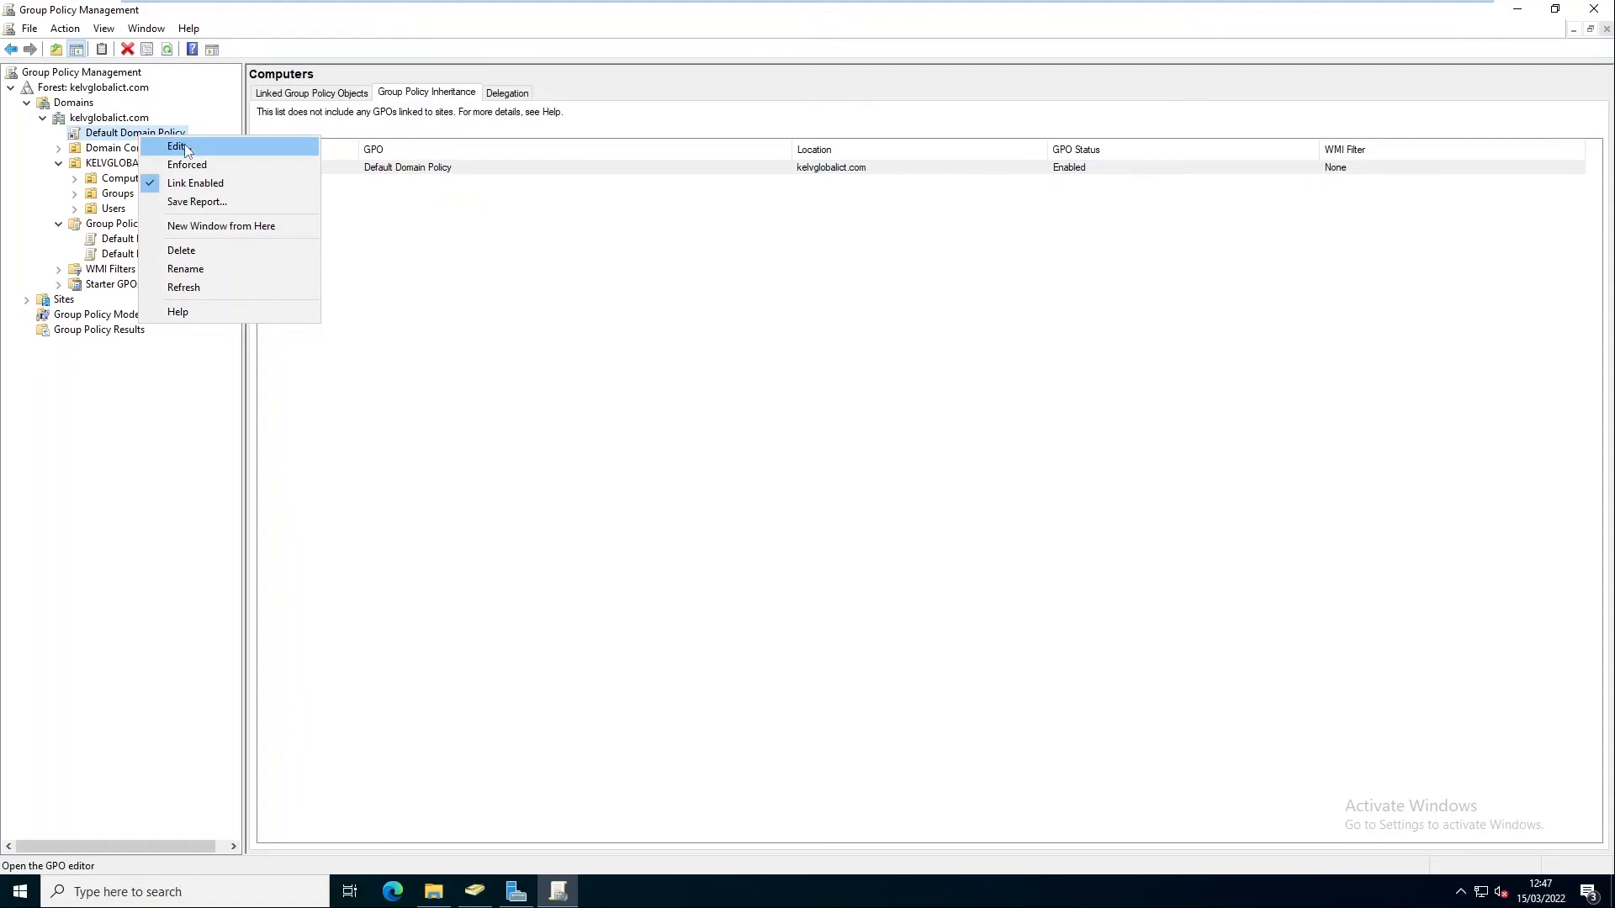
click(116, 164)
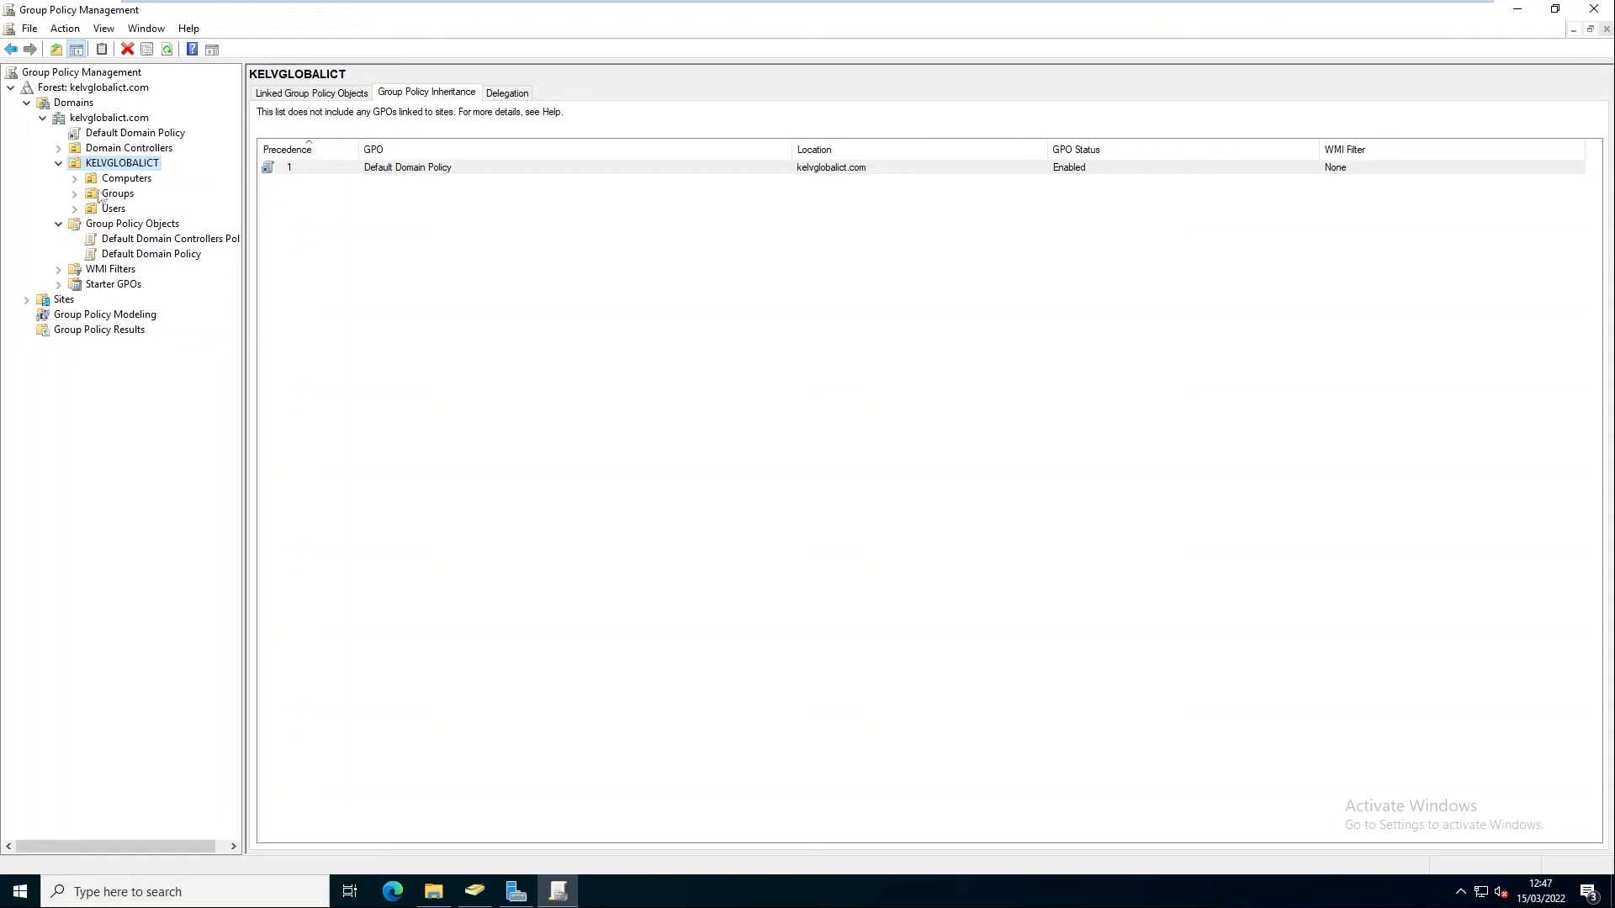
click(118, 180)
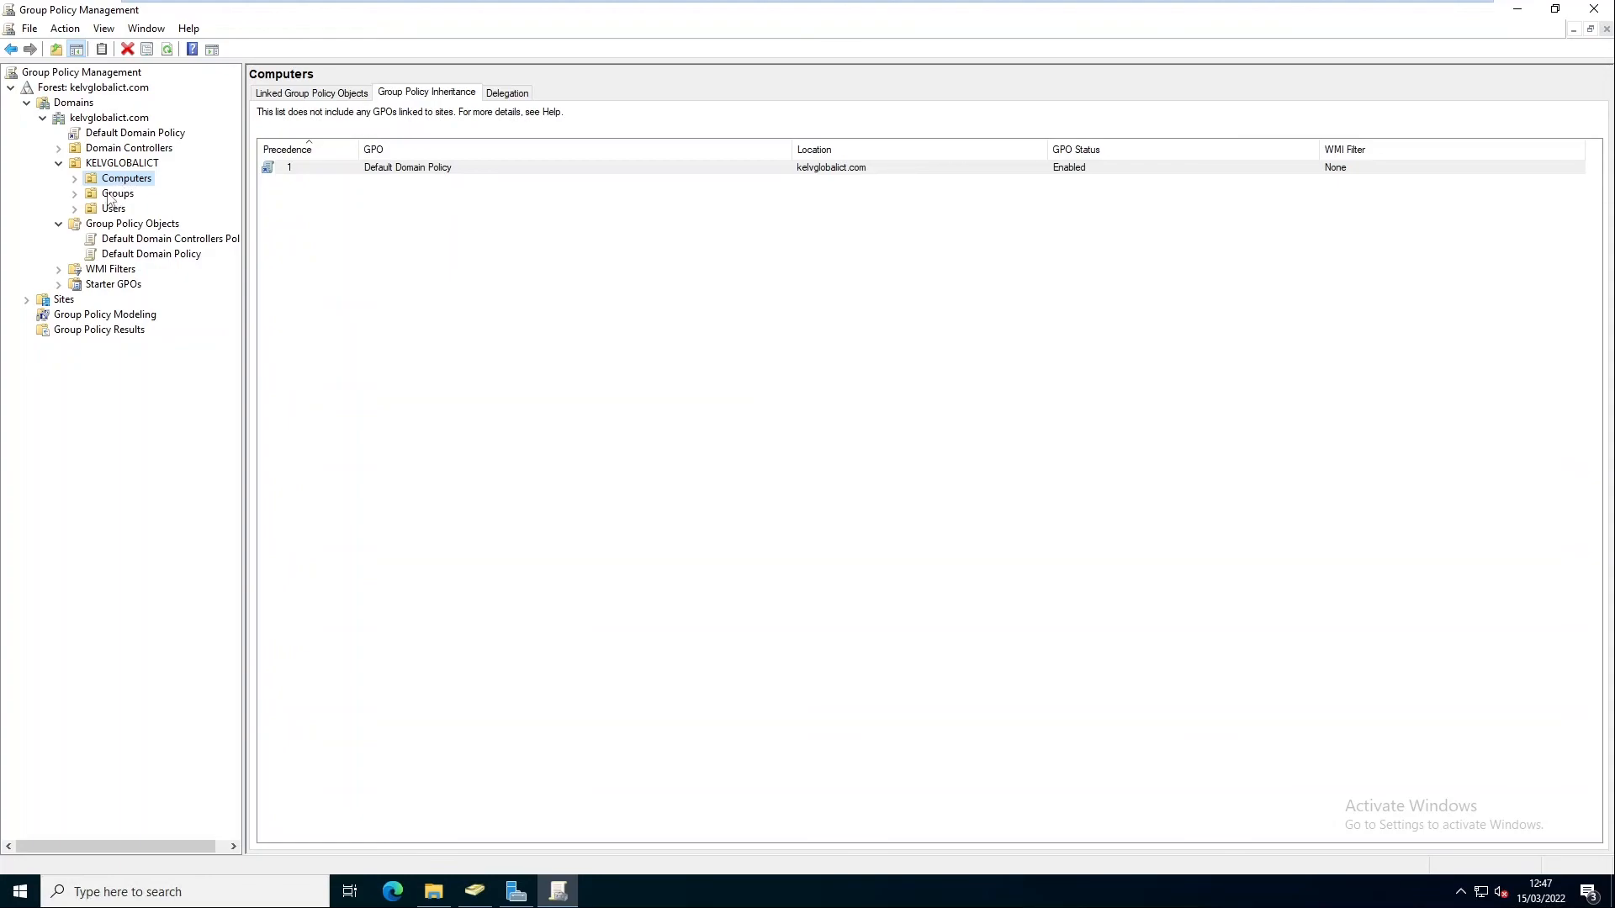
Create a GPO named Microsoft-Teams without a starter GPO, linked to the Notebooks unit under Computers
click(75, 179)
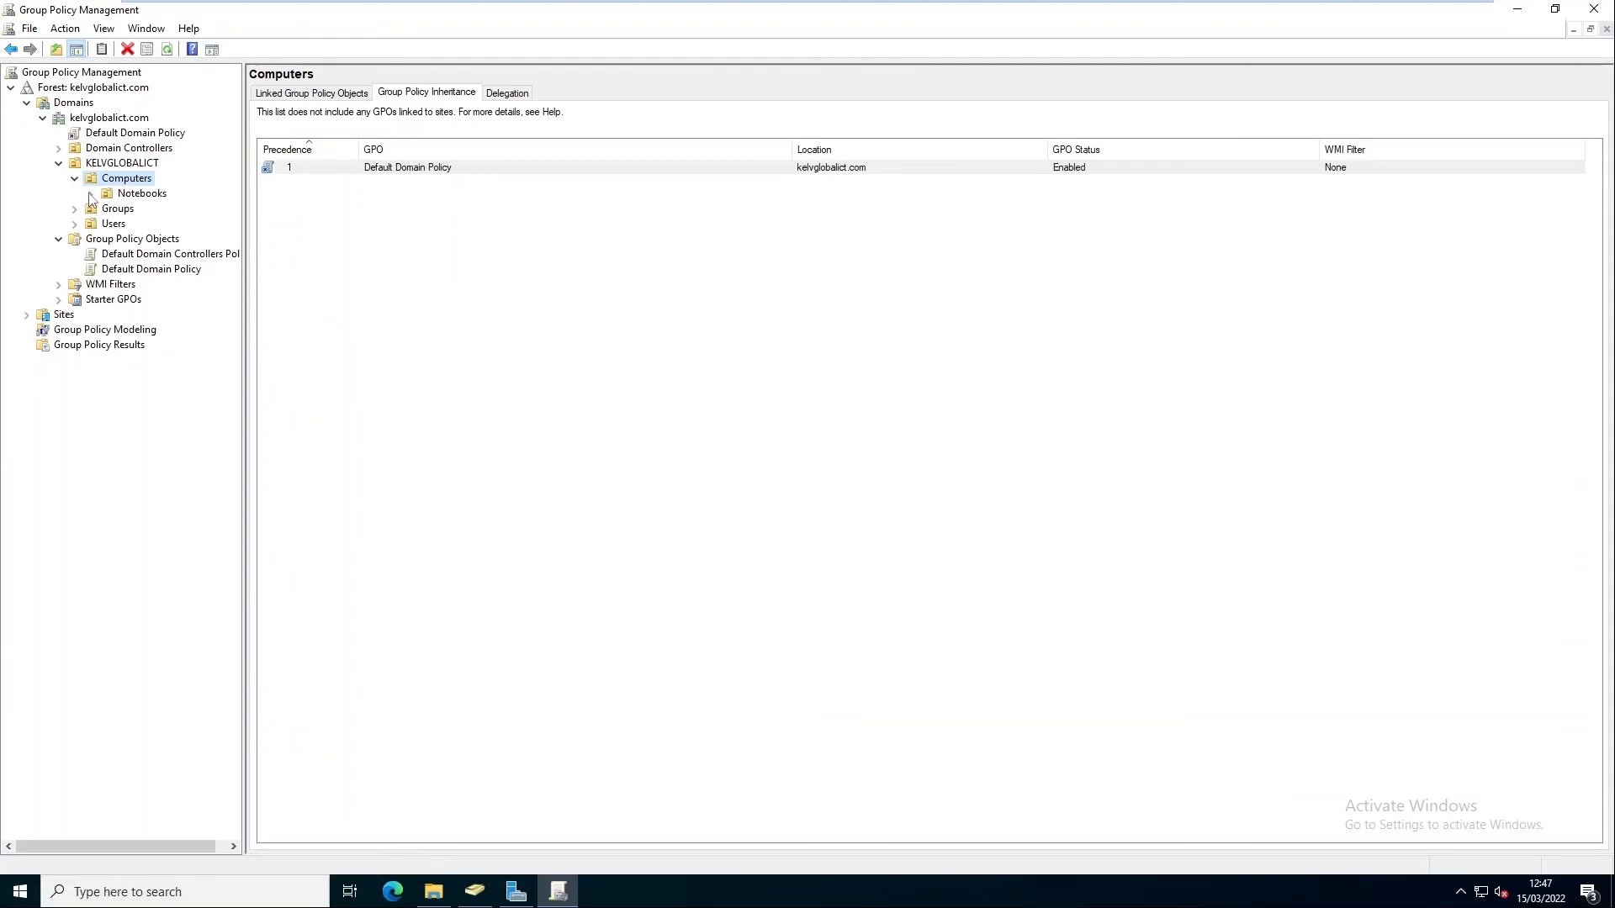
right_click(129, 195)
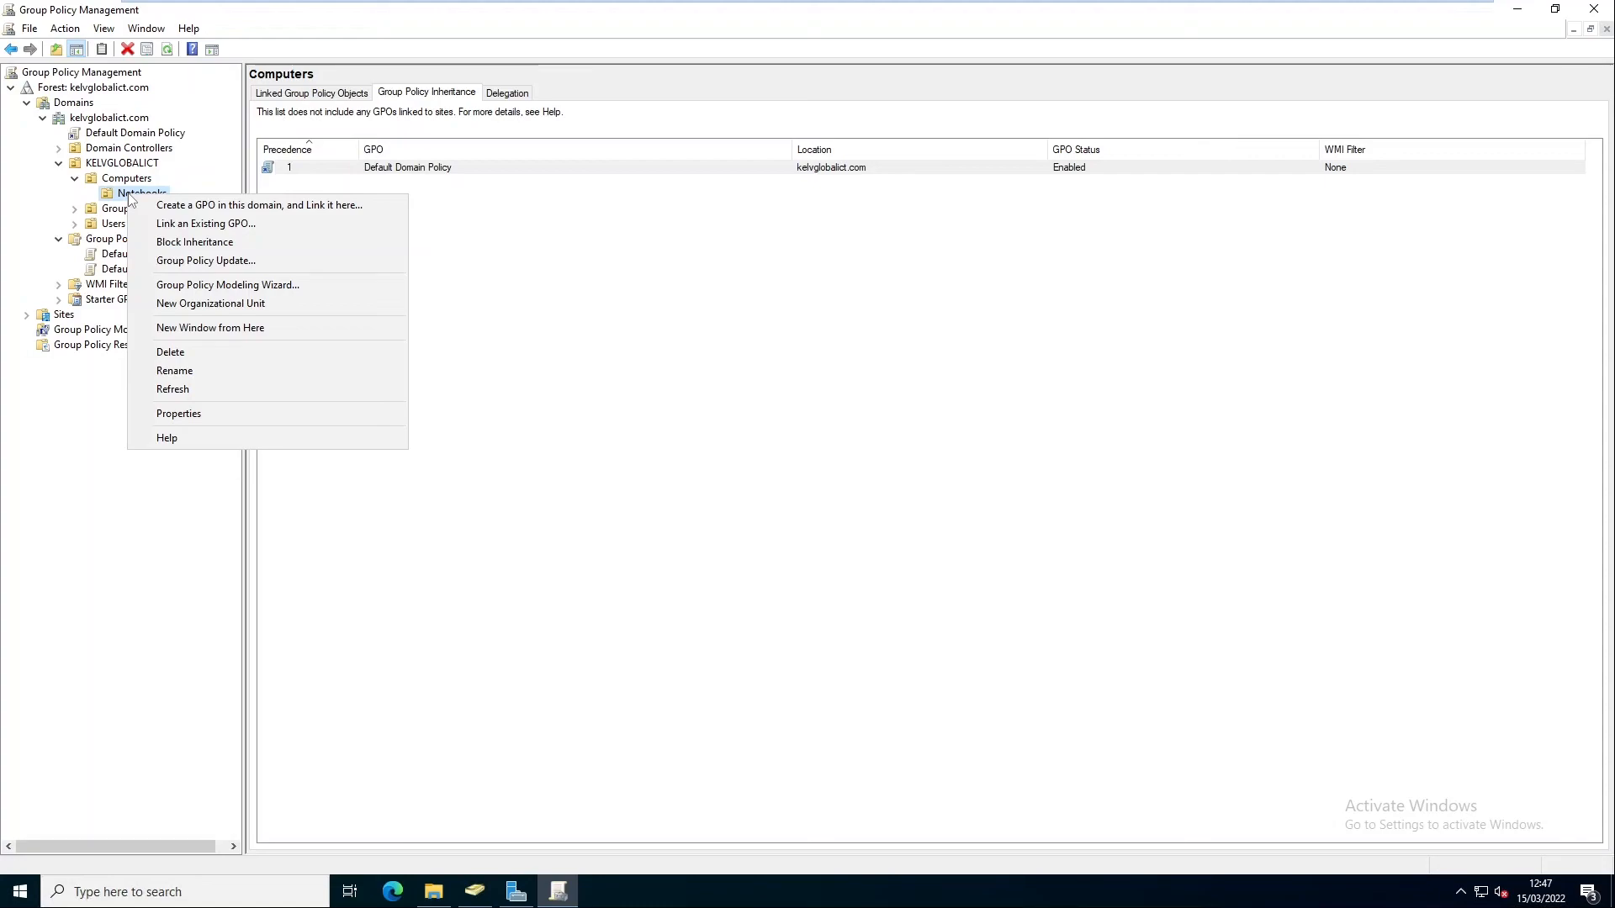
click(120, 197)
right_click(109, 196)
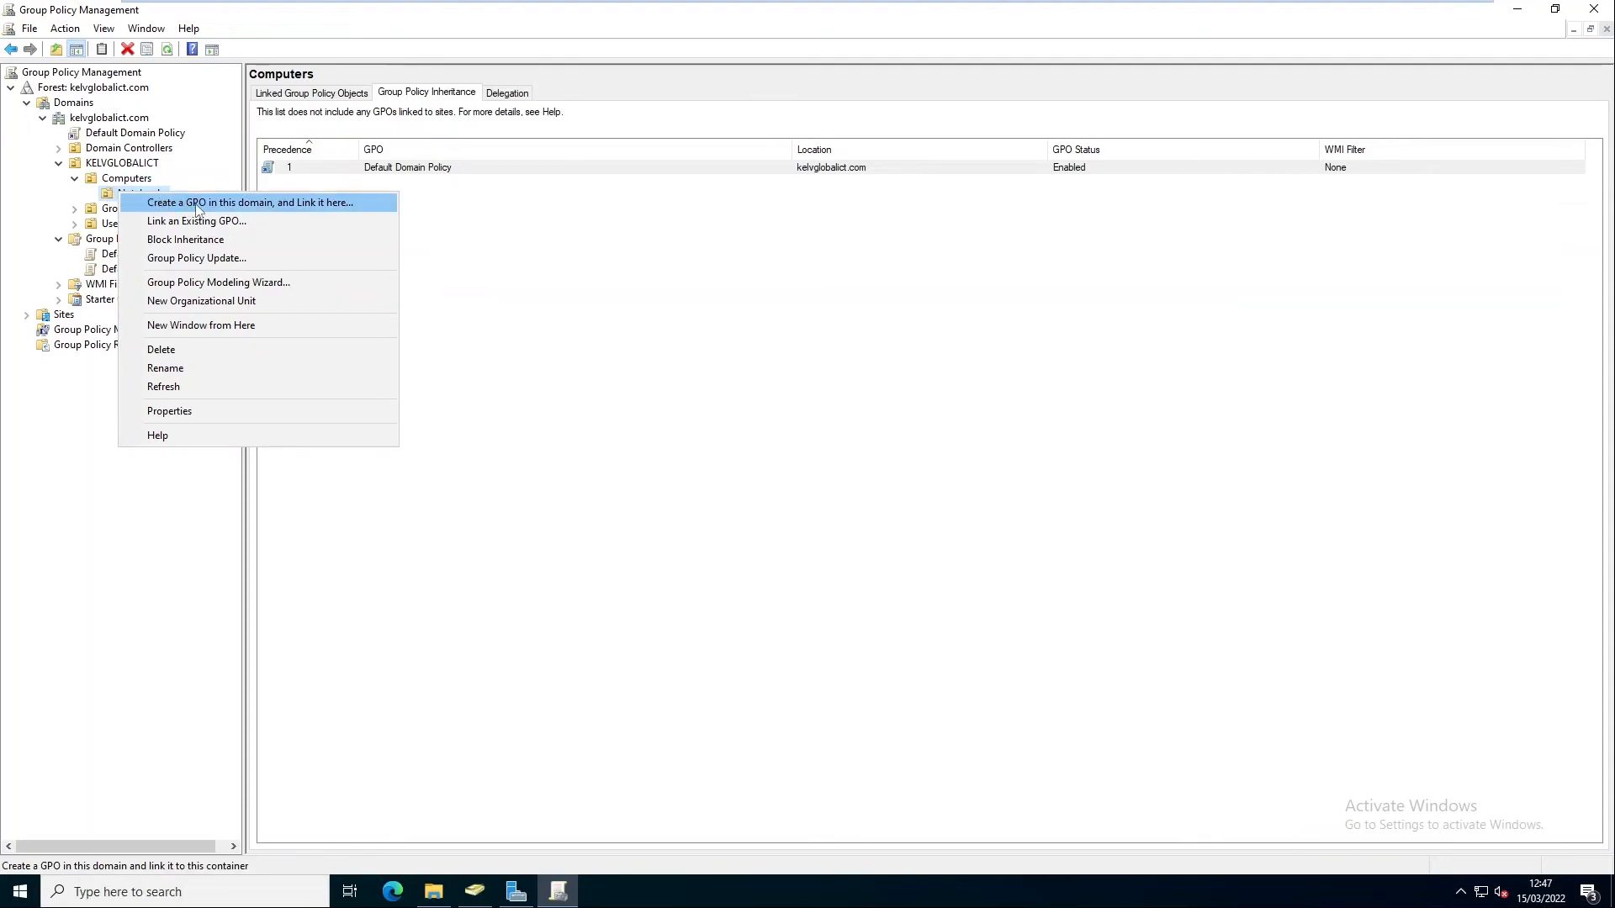
click(238, 206)
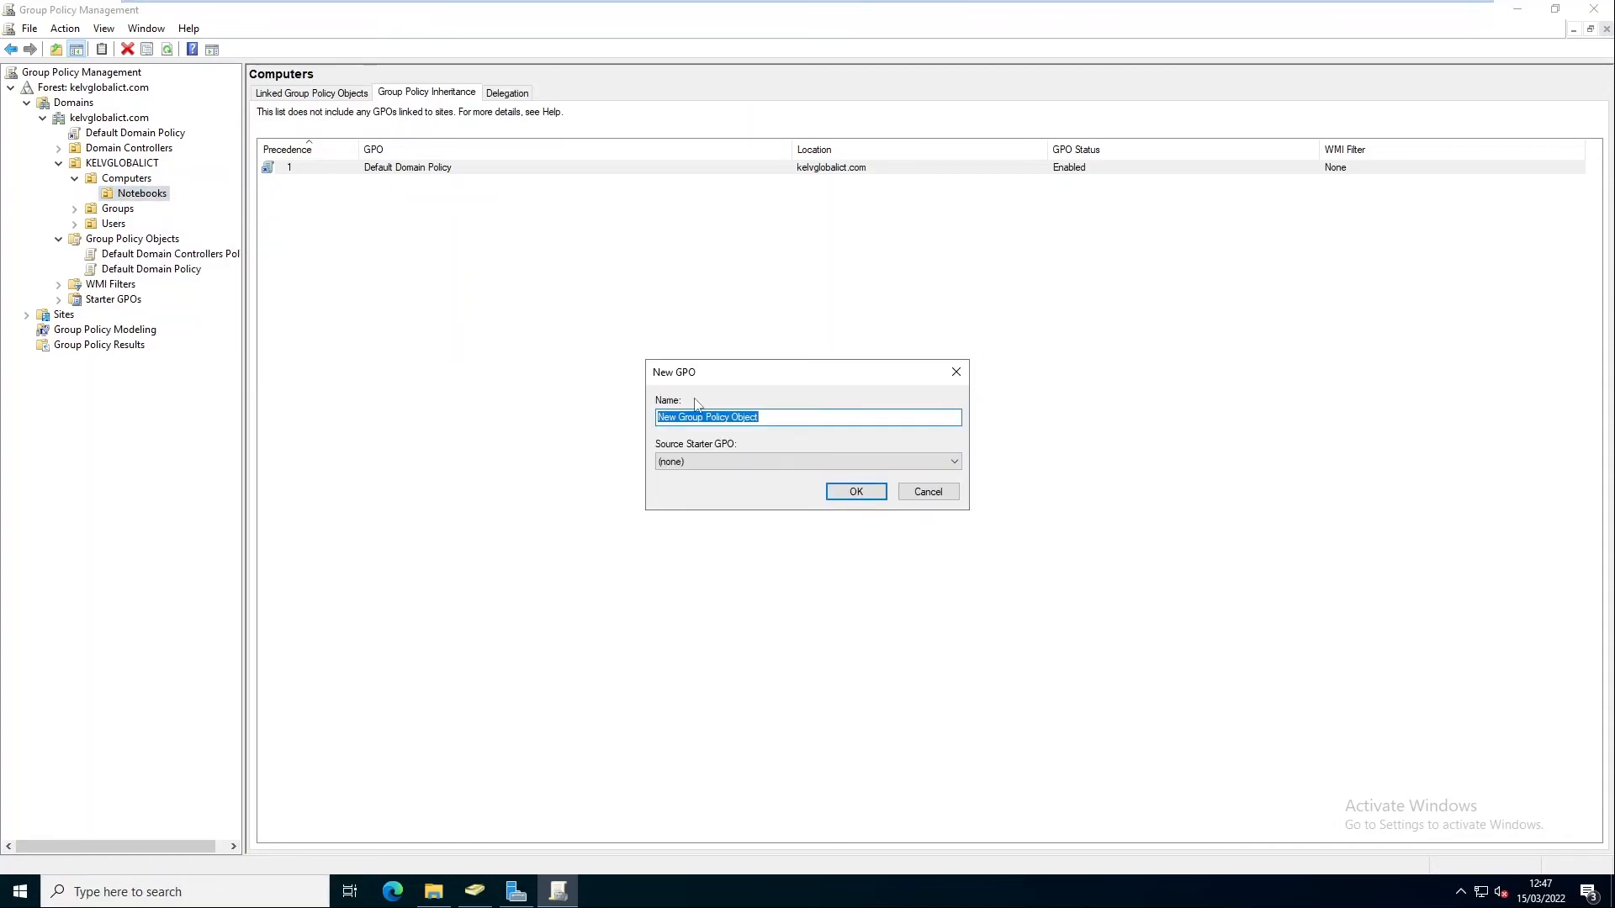
text(Microsoft-Teams)
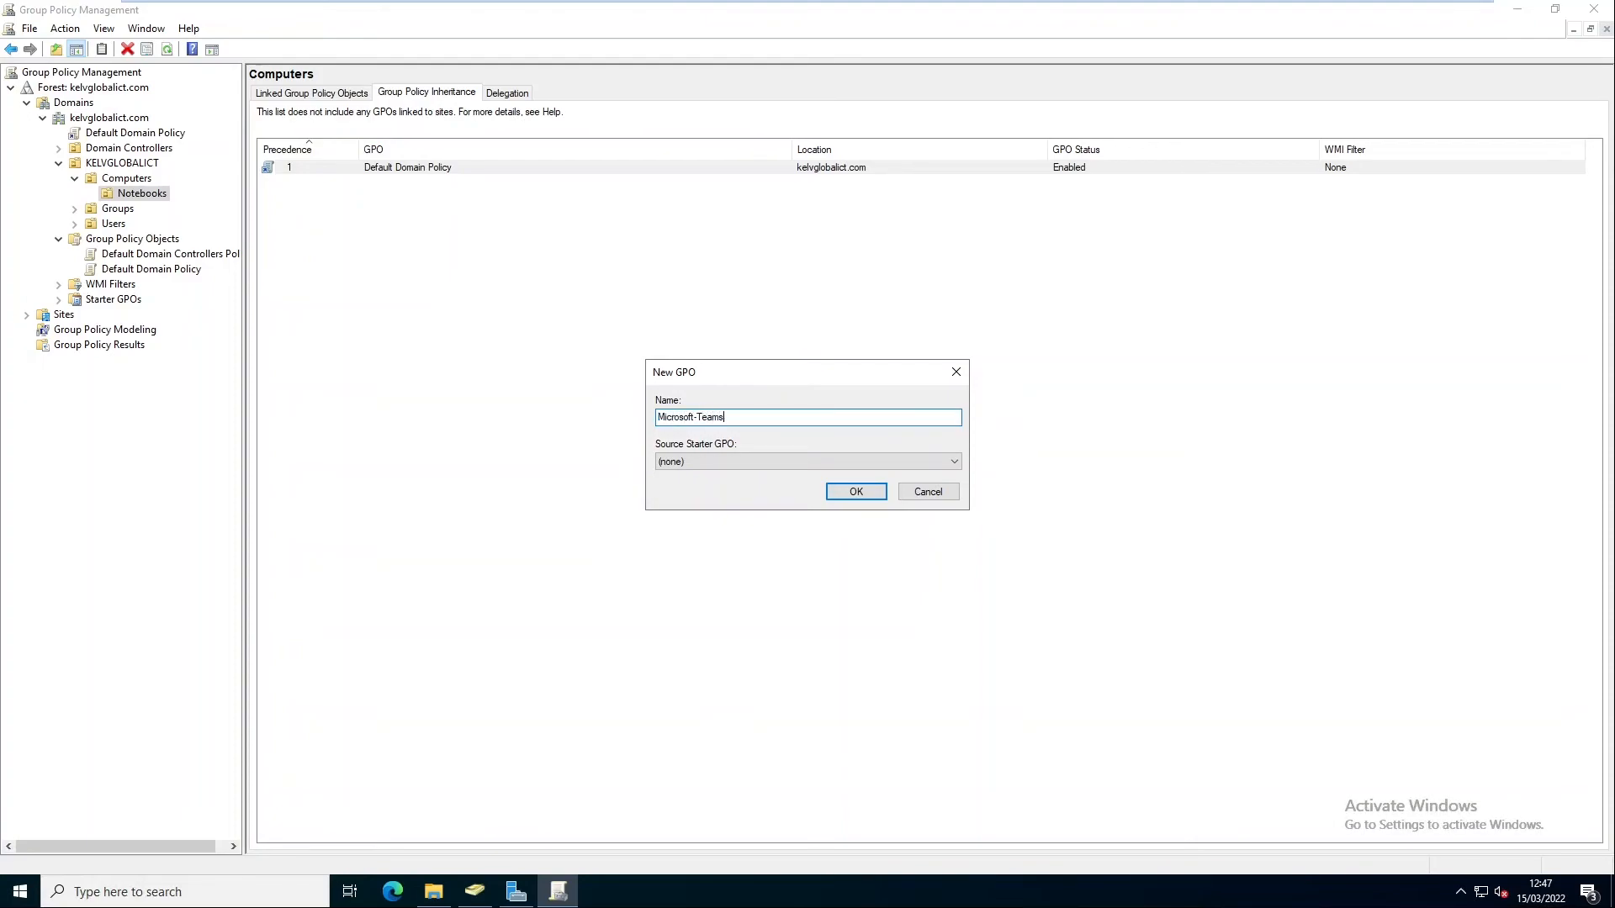
click(731, 458)
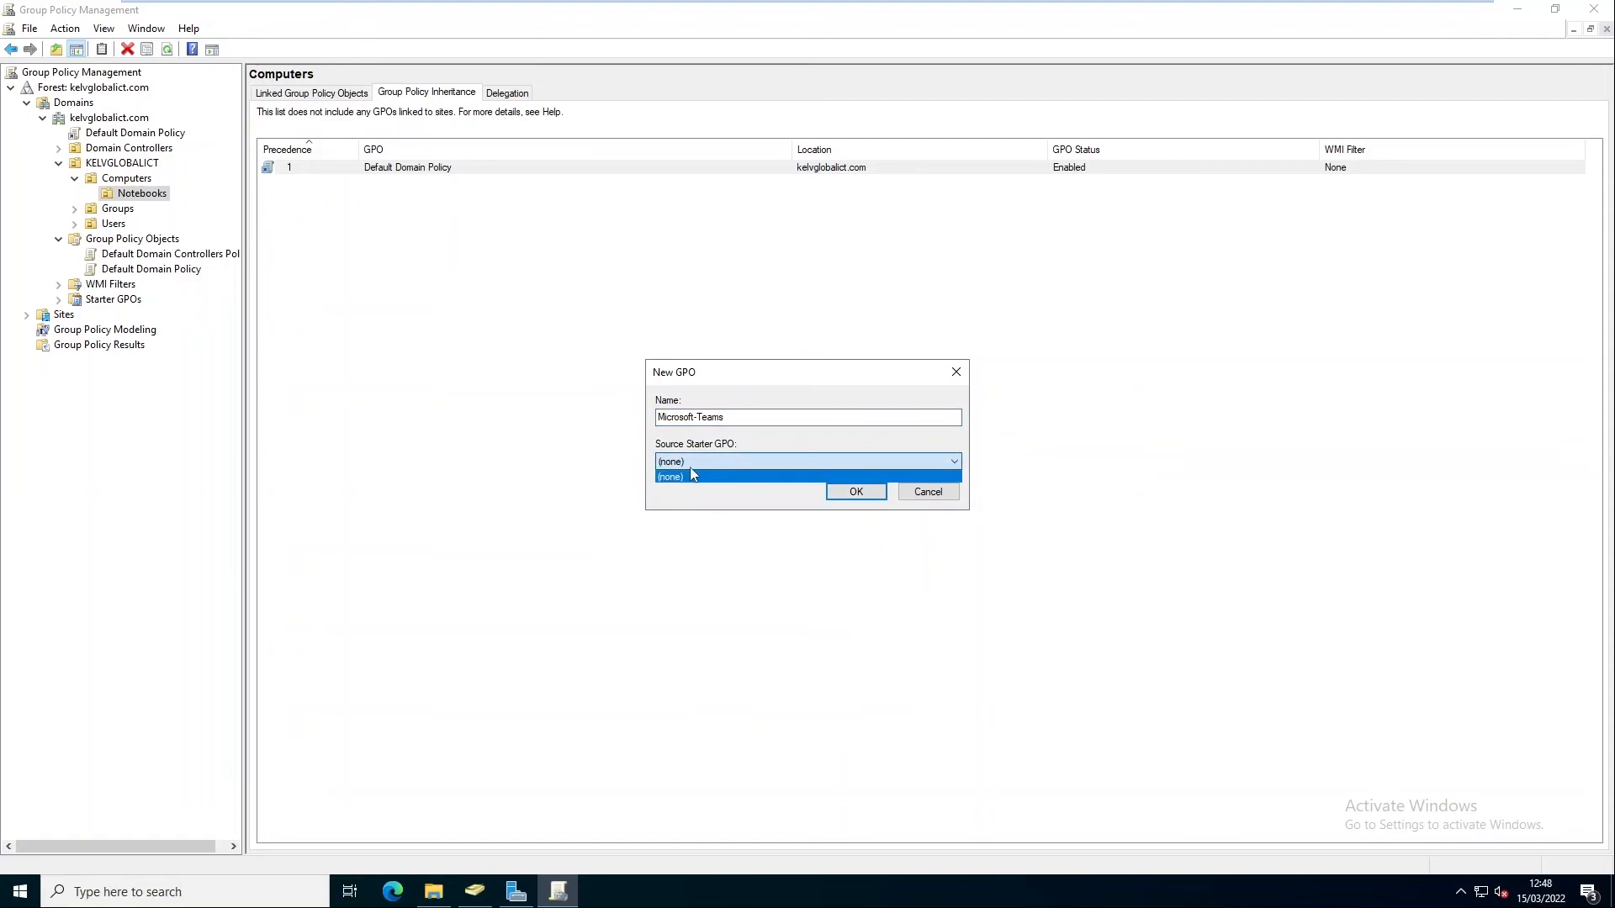
click(853, 493)
click(853, 492)
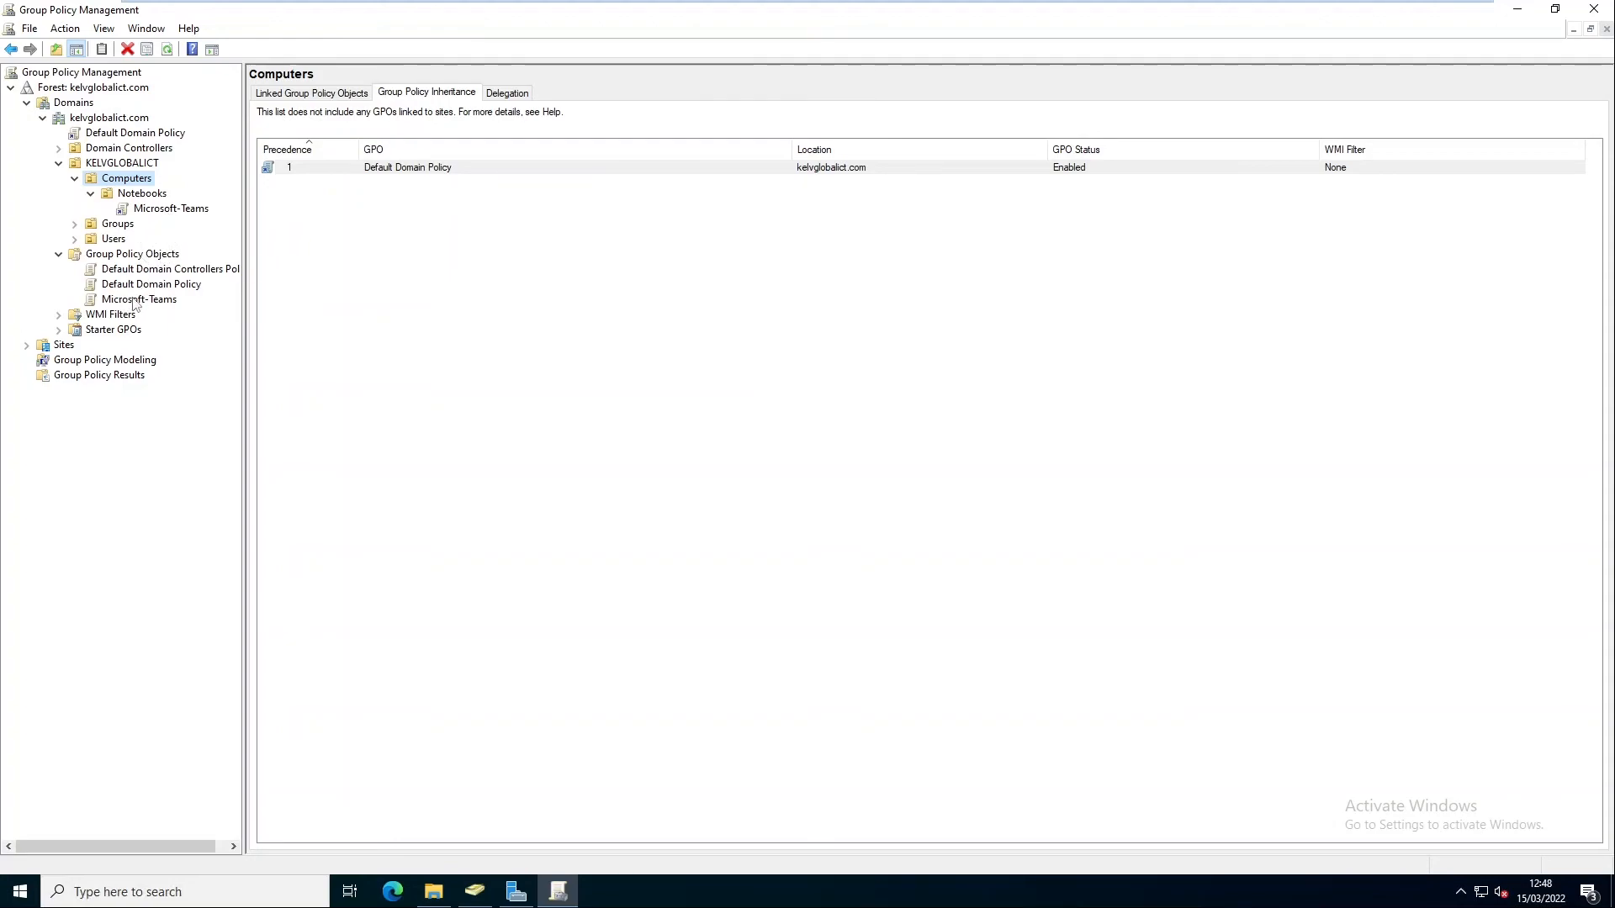
Open the Microsoft-Teams GPO for editing and expand Policies under both Computer Configuration and User Configuration
right_click(166, 213)
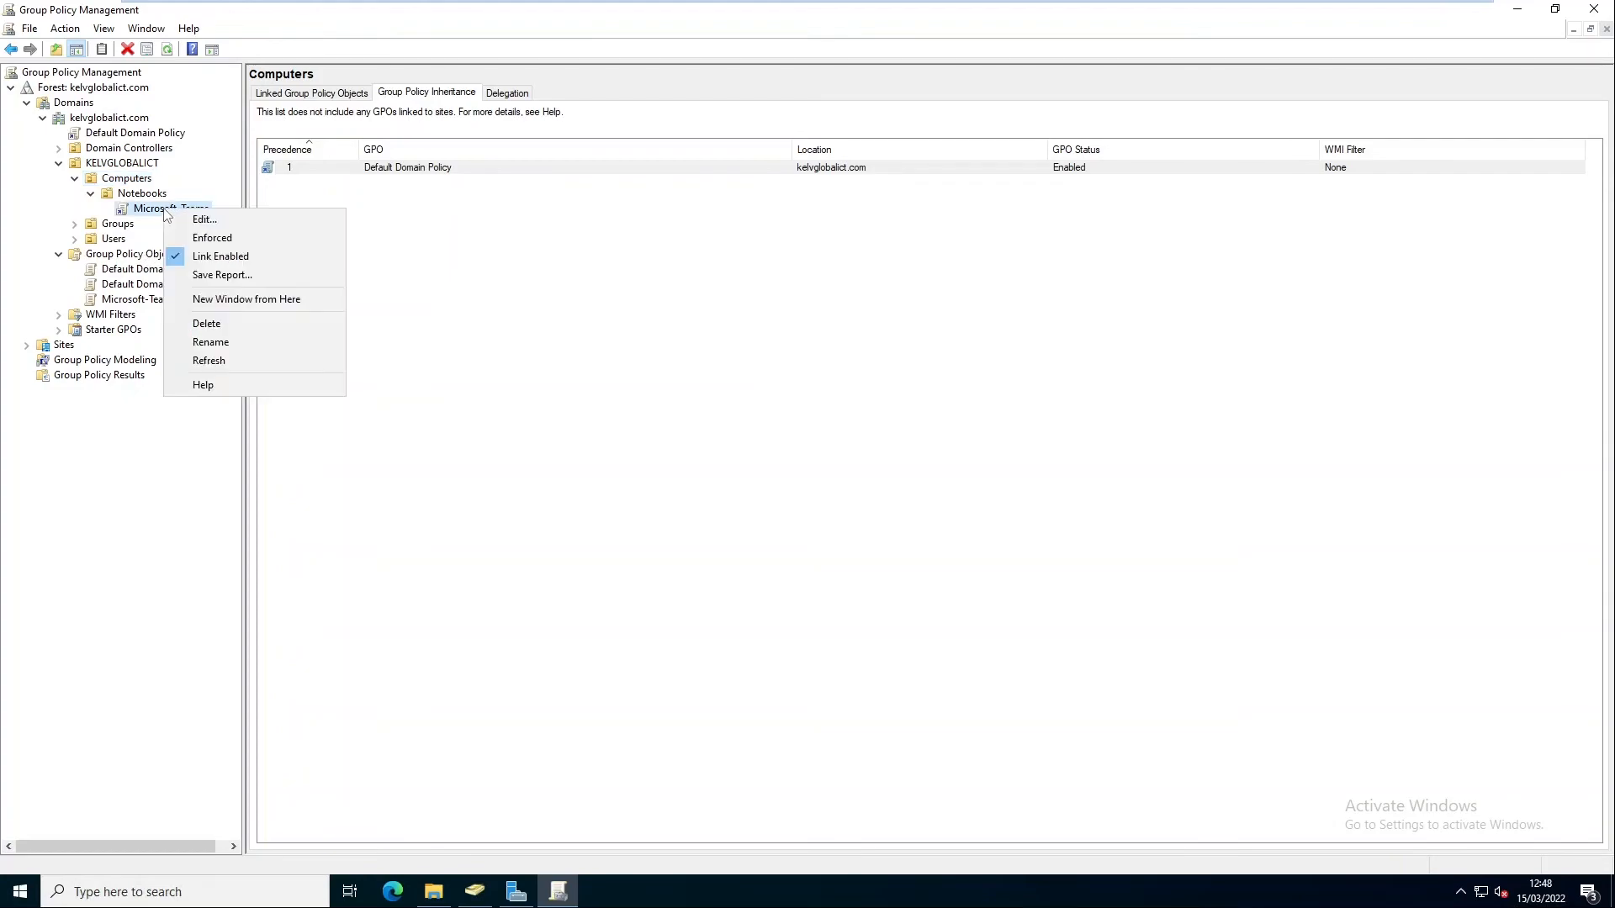
click(197, 222)
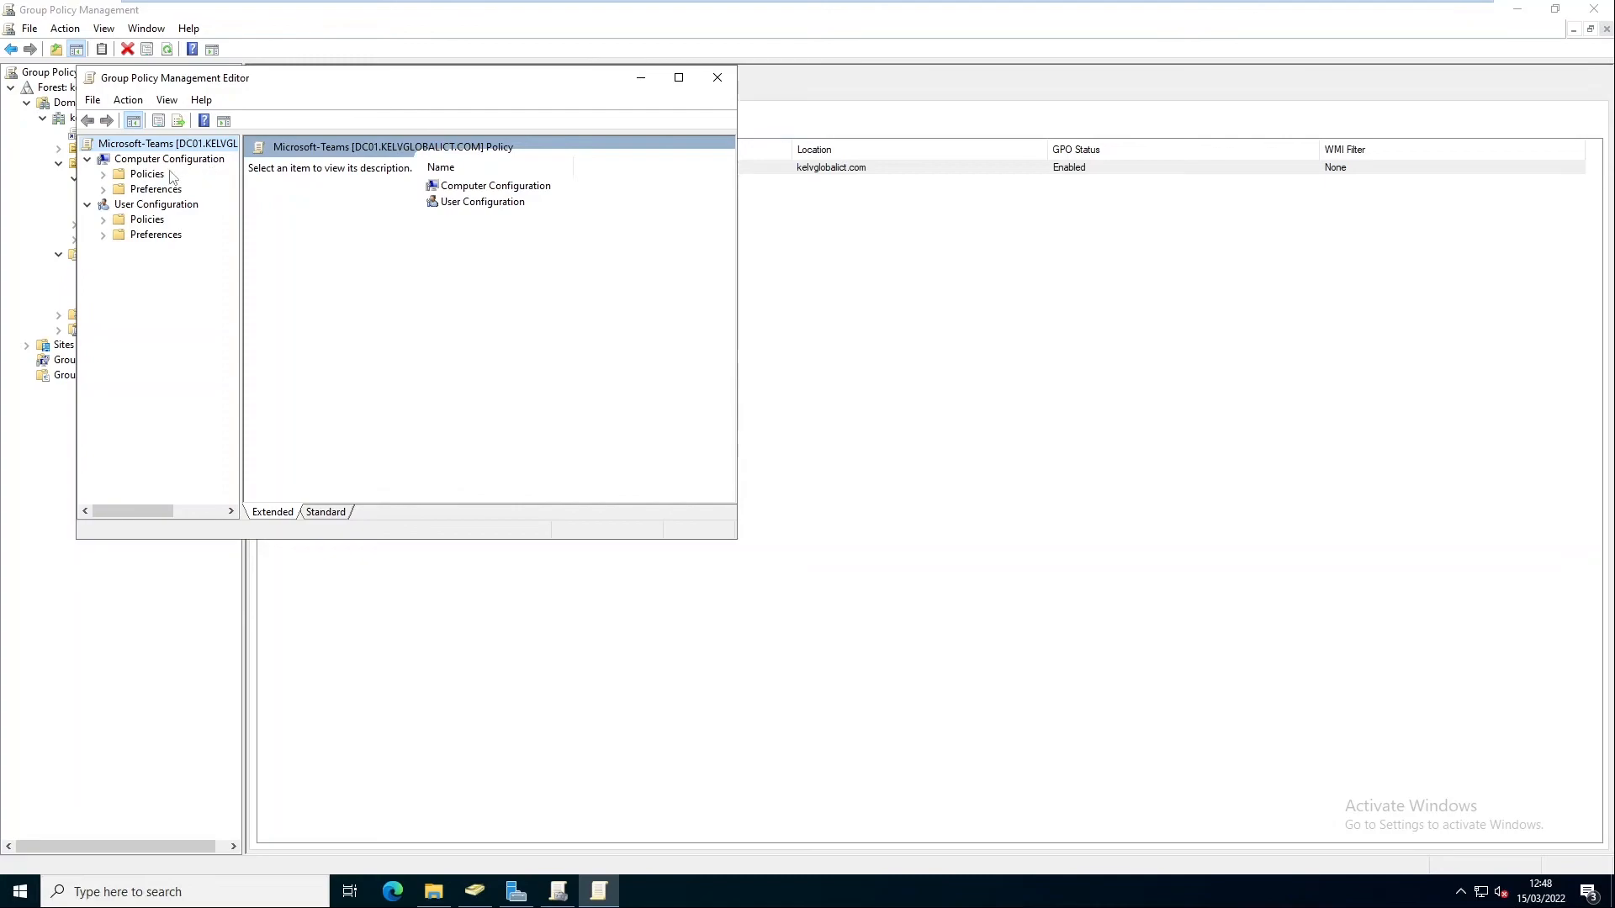
drag(300, 82, 707, 171)
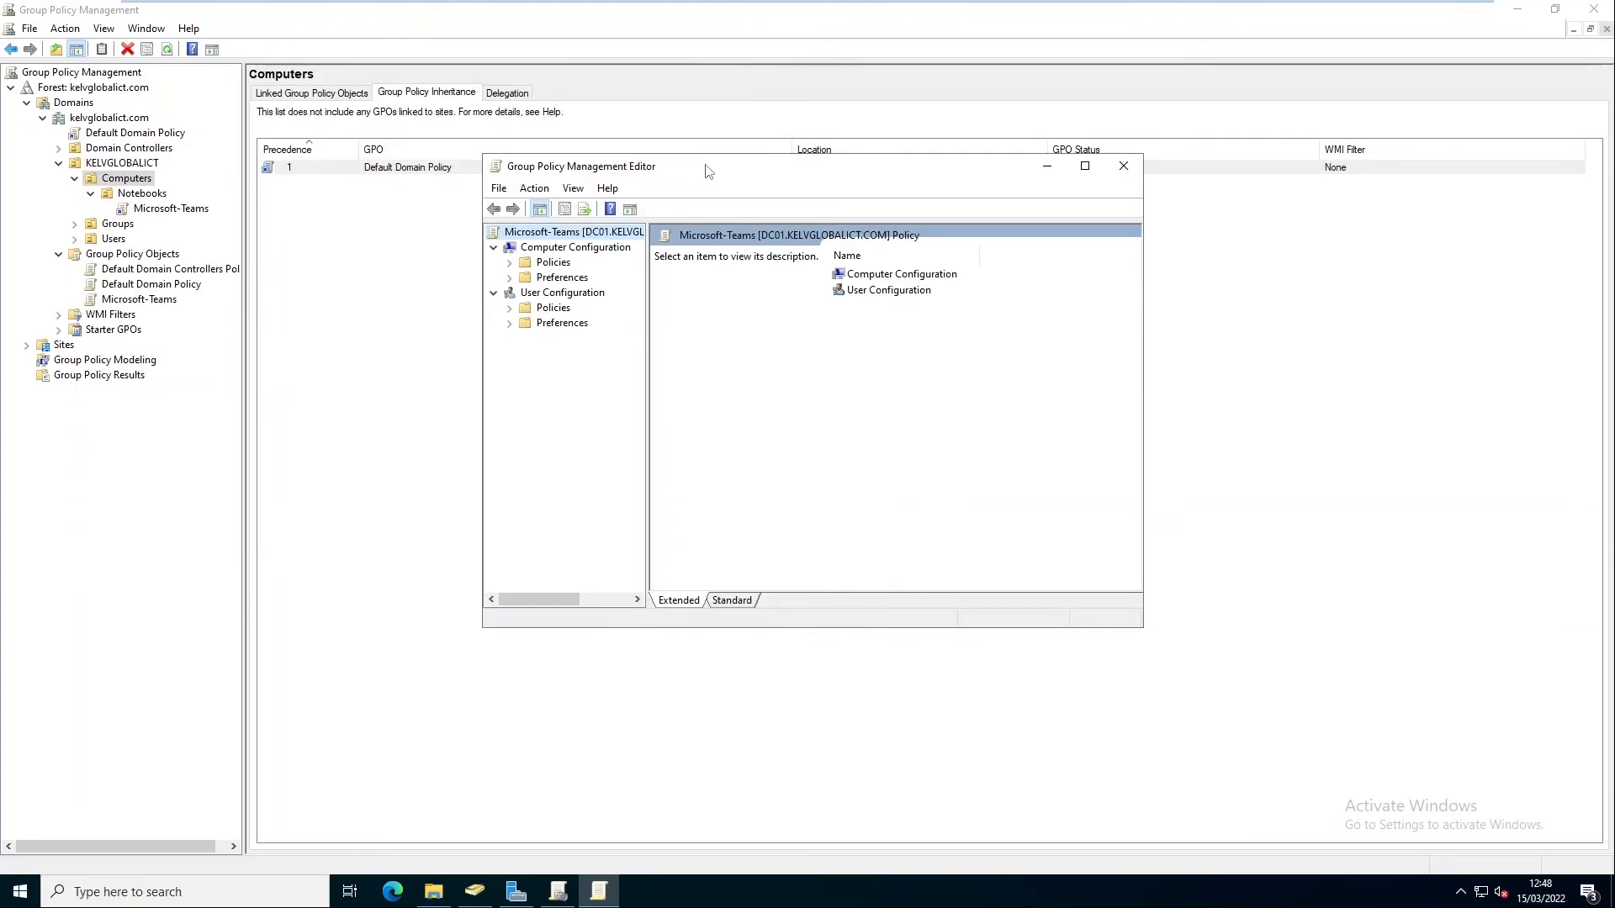
click(510, 263)
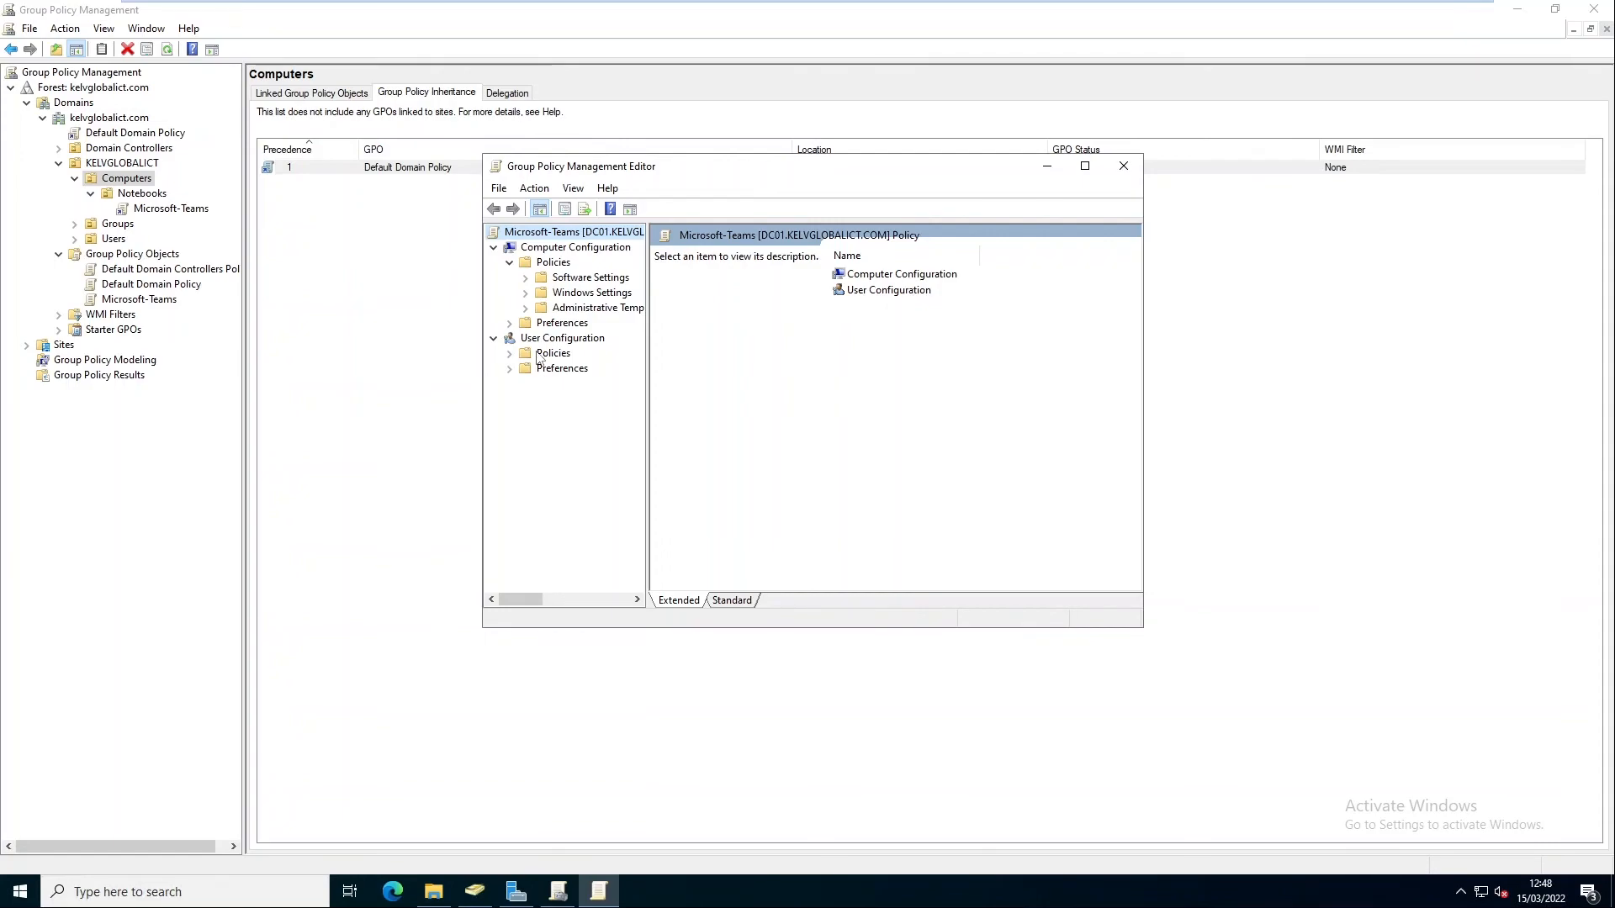
click(510, 354)
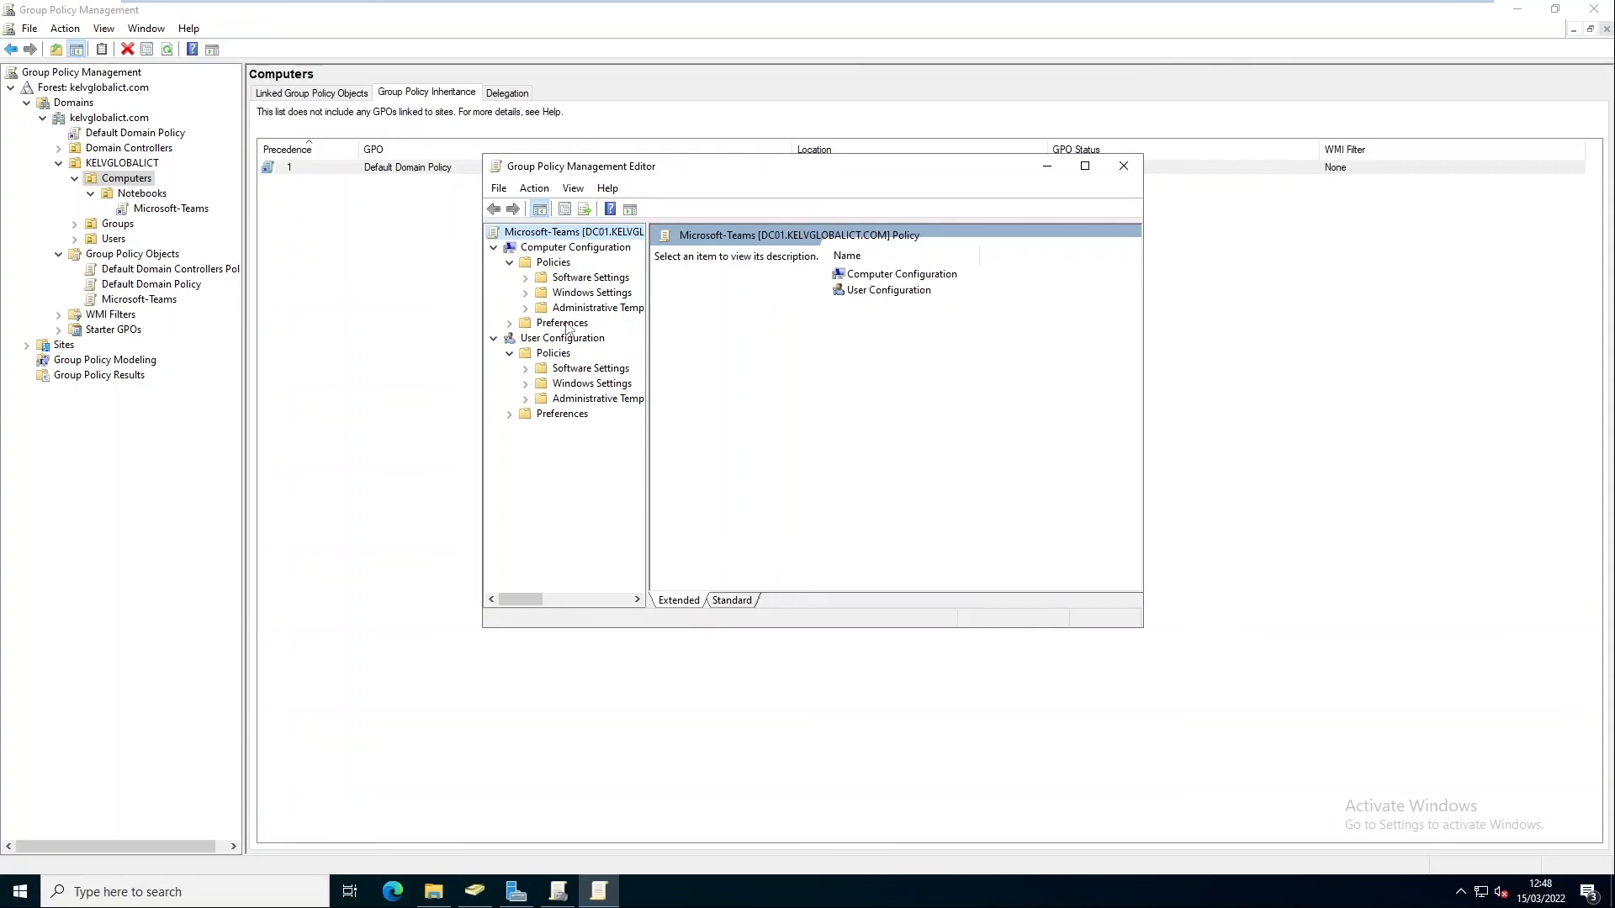
Start adding a new software installation package under the Computer Configuration policies' Software Settings
click(552, 281)
click(526, 278)
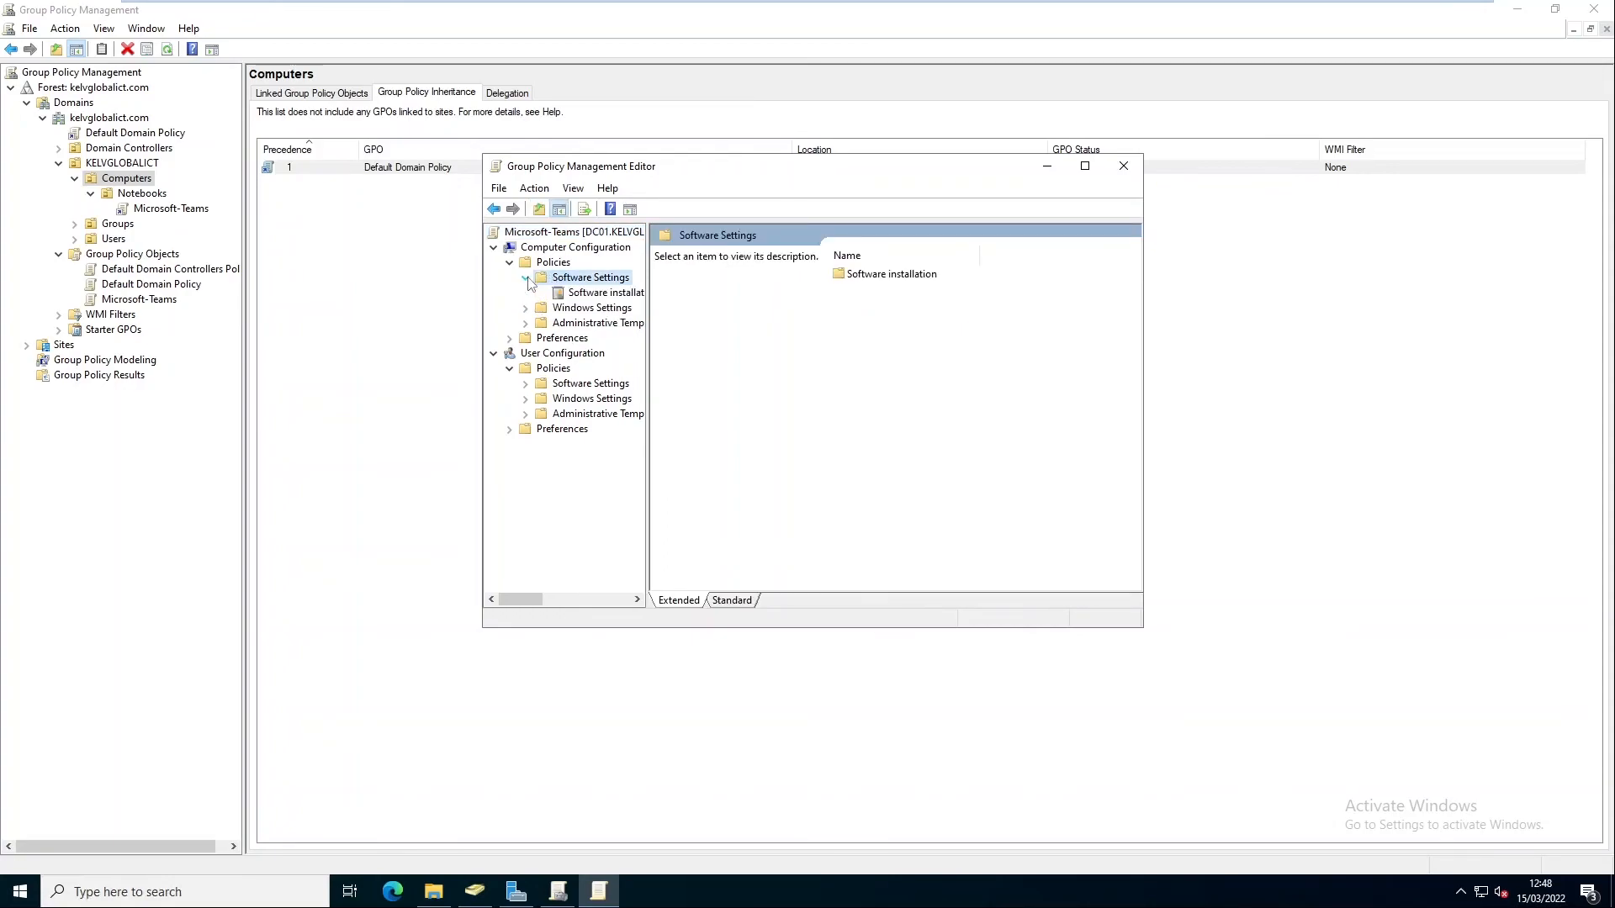
click(592, 294)
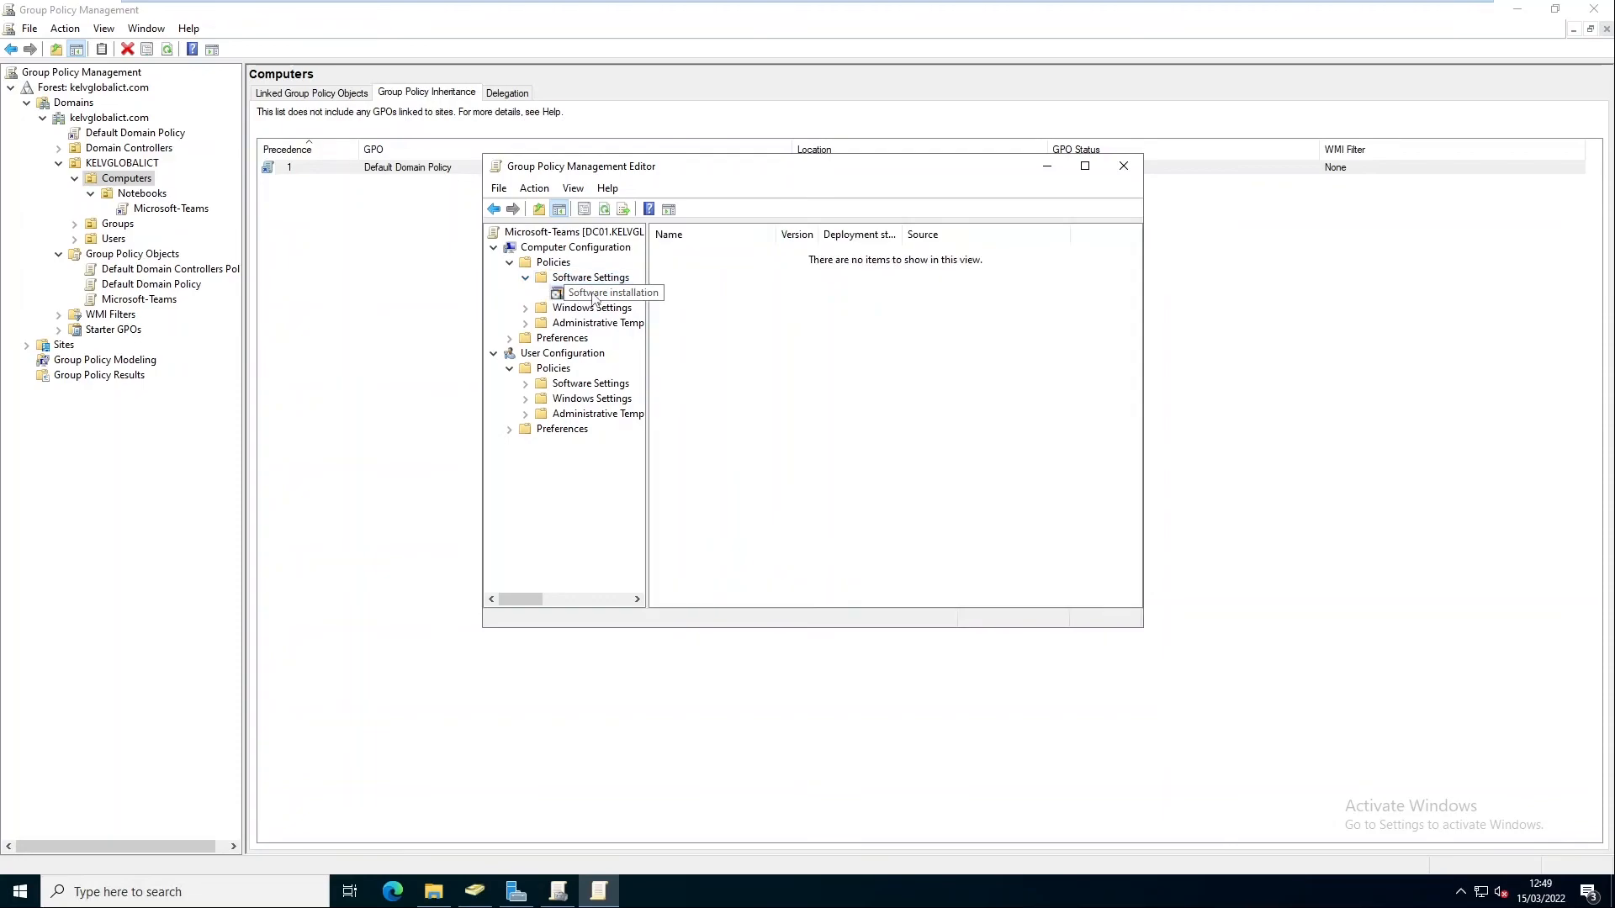
right_click(720, 296)
mouse_move(766, 304)
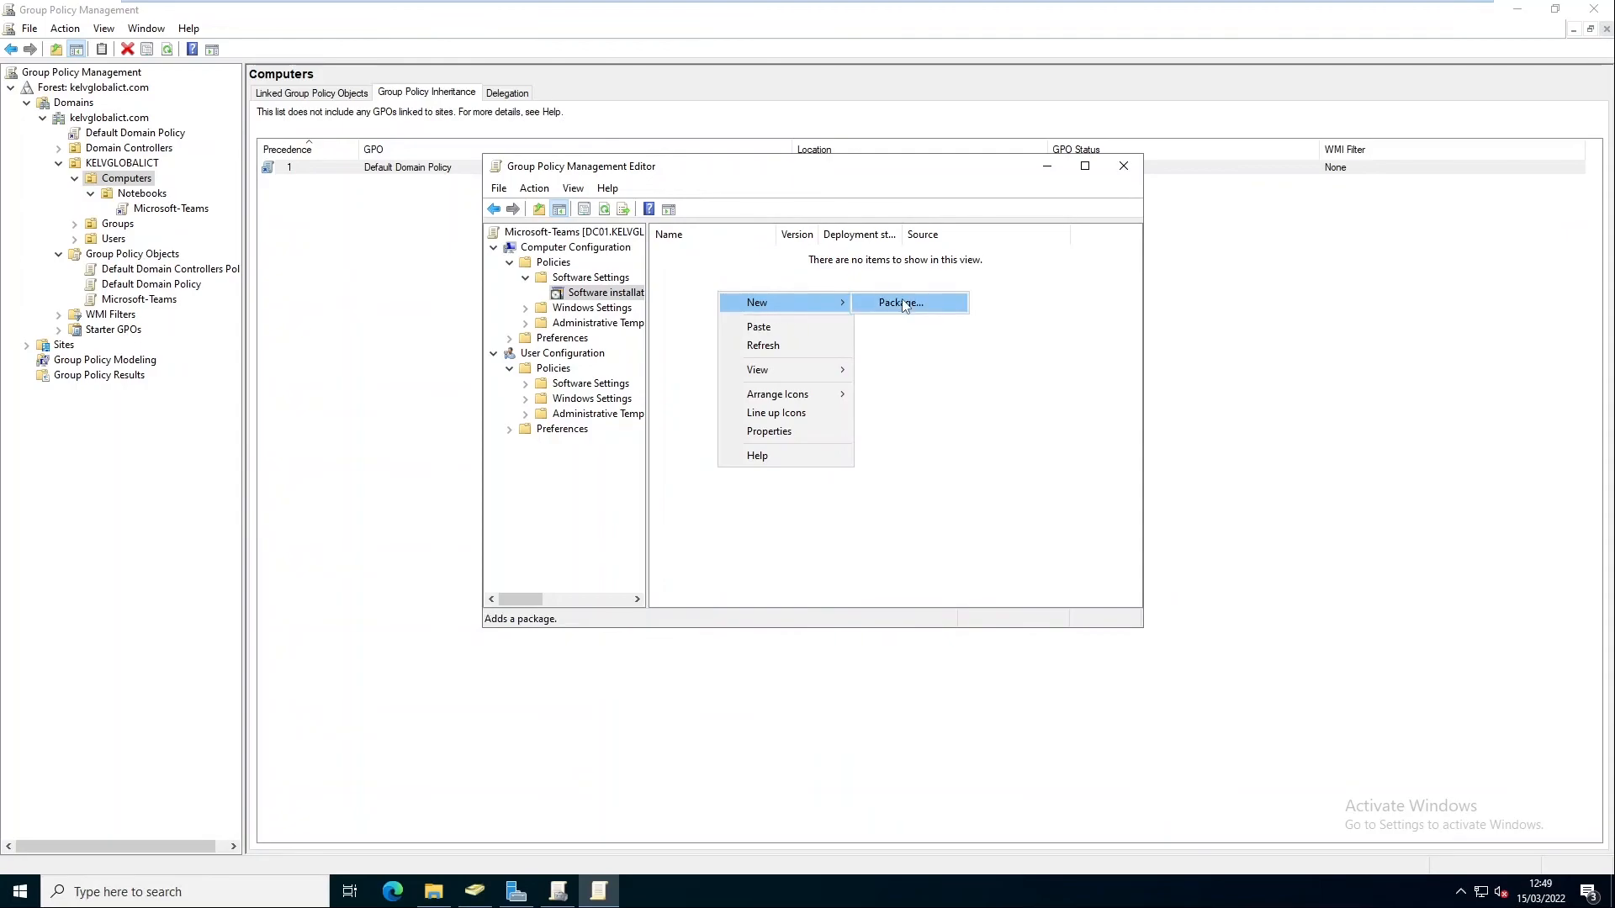
click(893, 300)
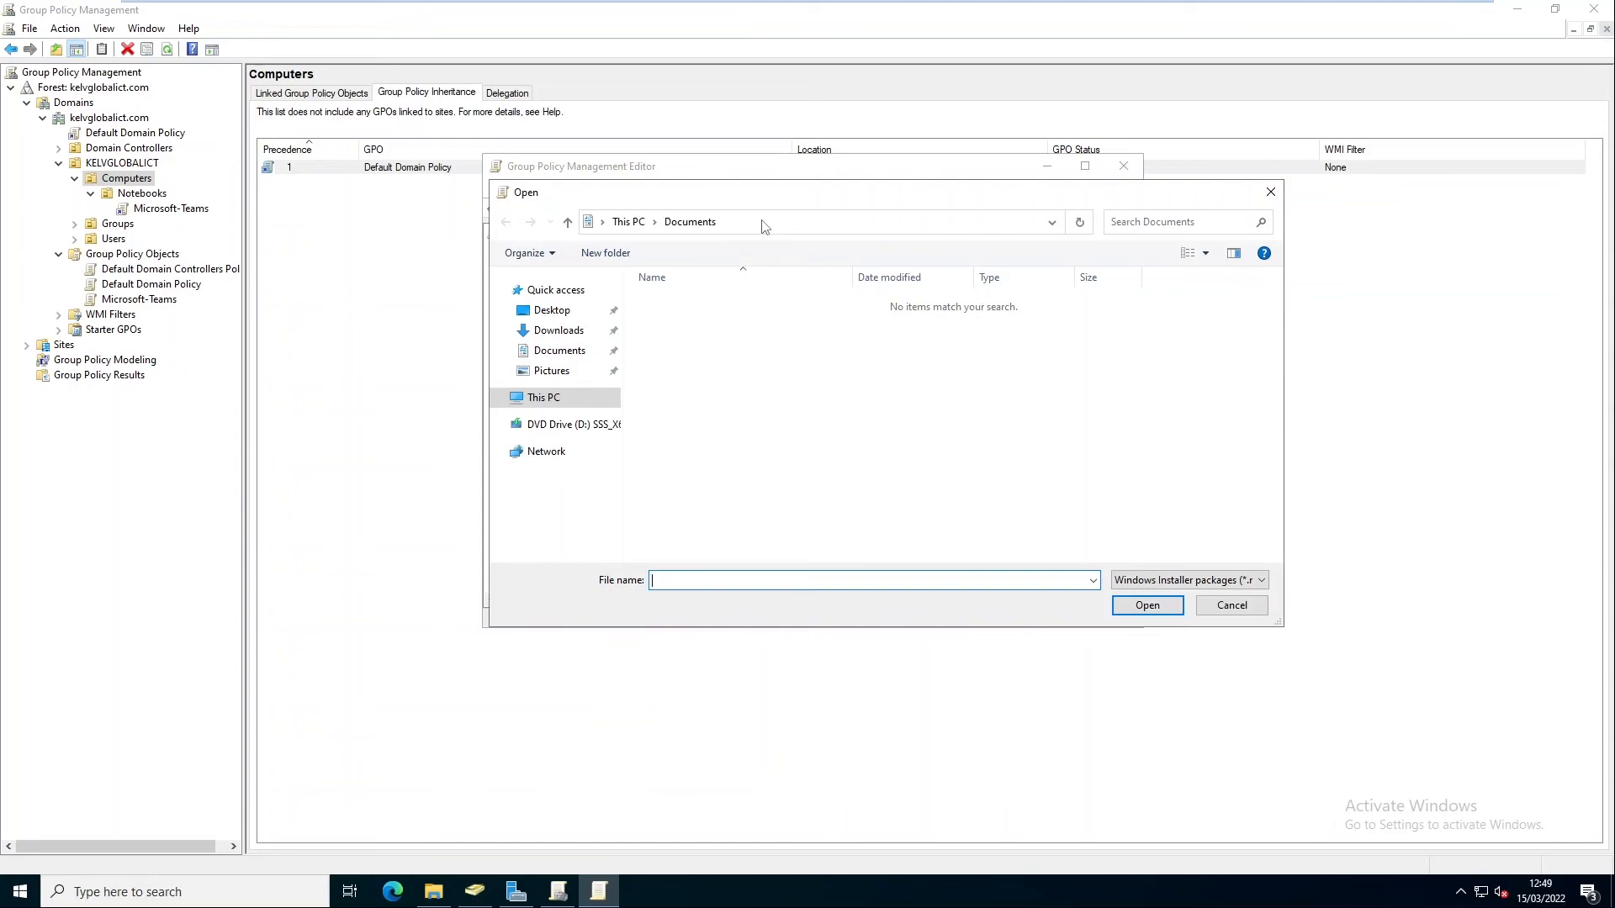
Switch to File Explorer and check the sharing properties and network path of the Software folder on Local Disk (C:)
click(433, 892)
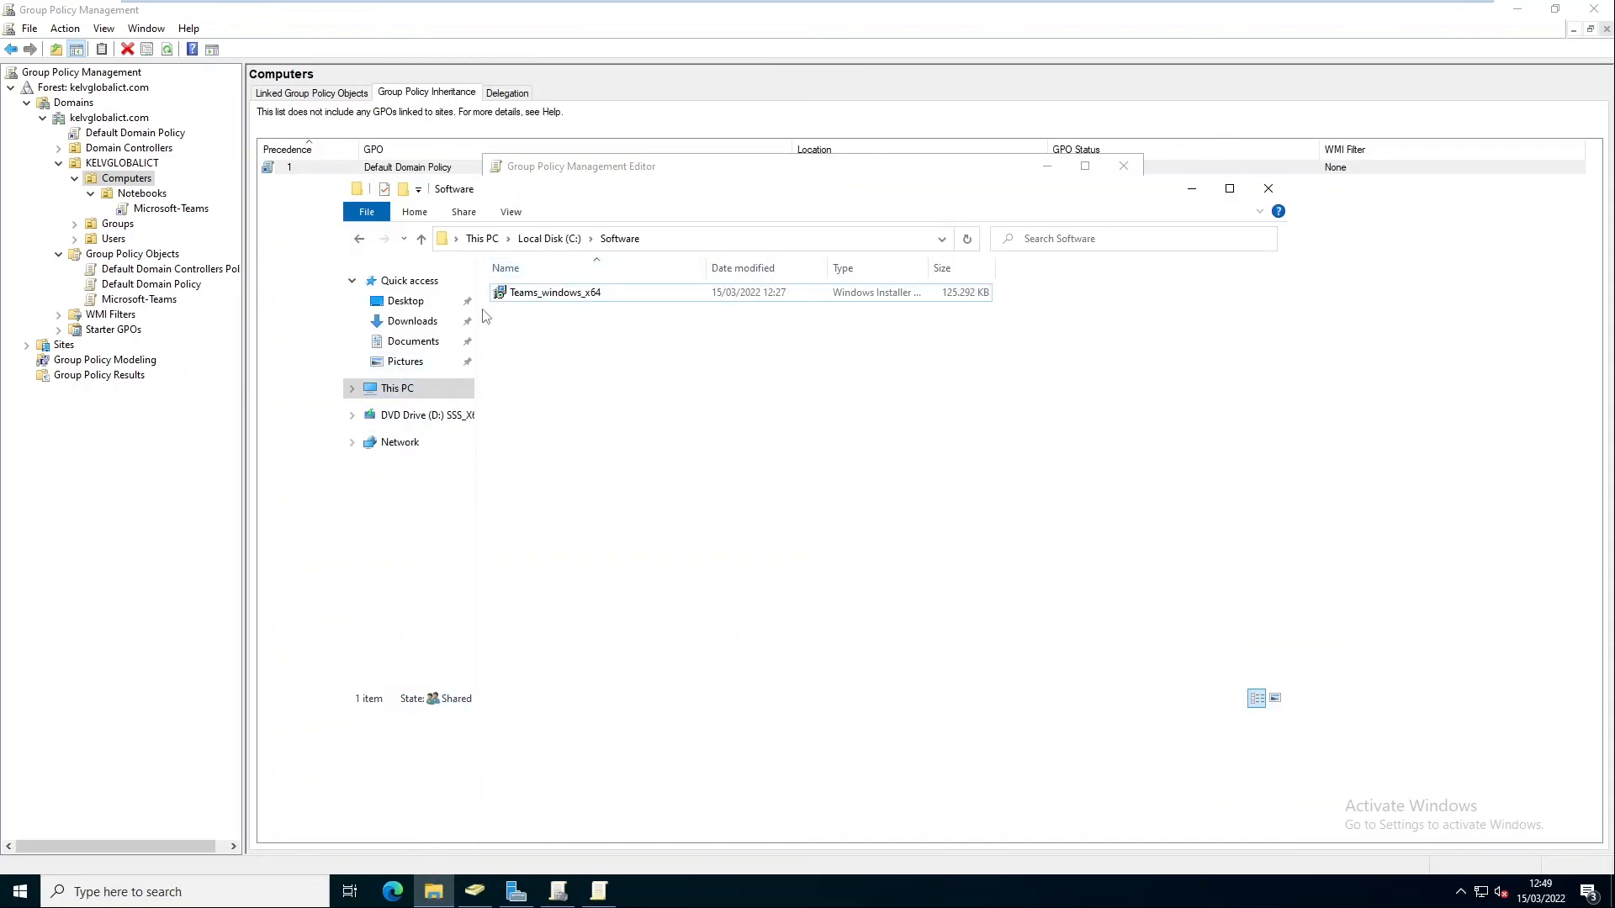
click(544, 242)
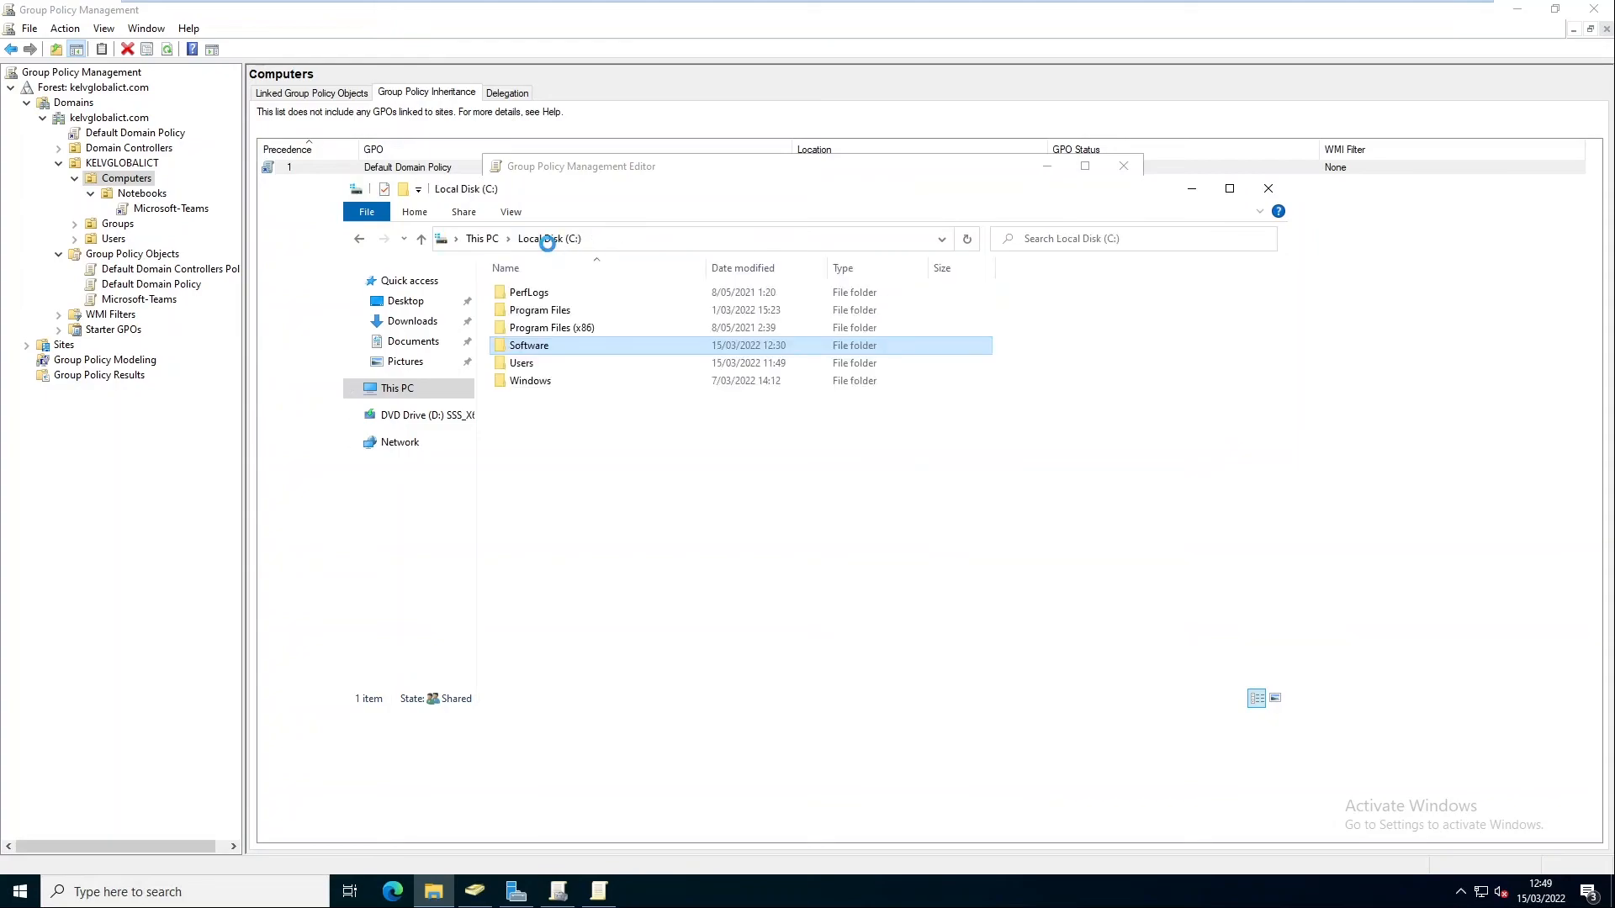
right_click(535, 347)
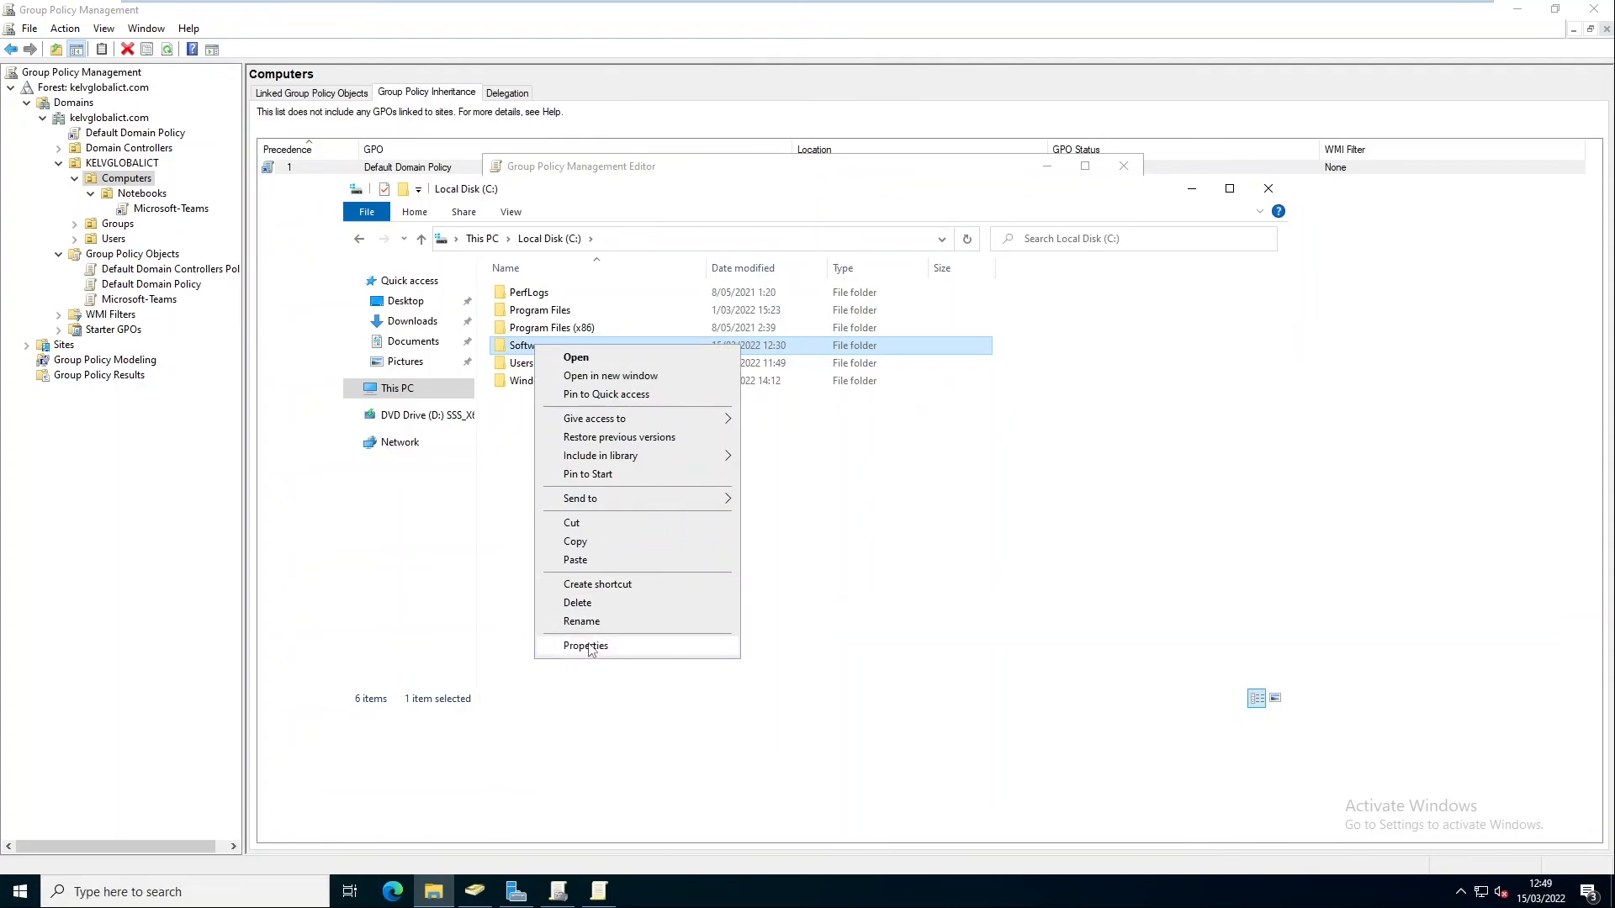
click(591, 647)
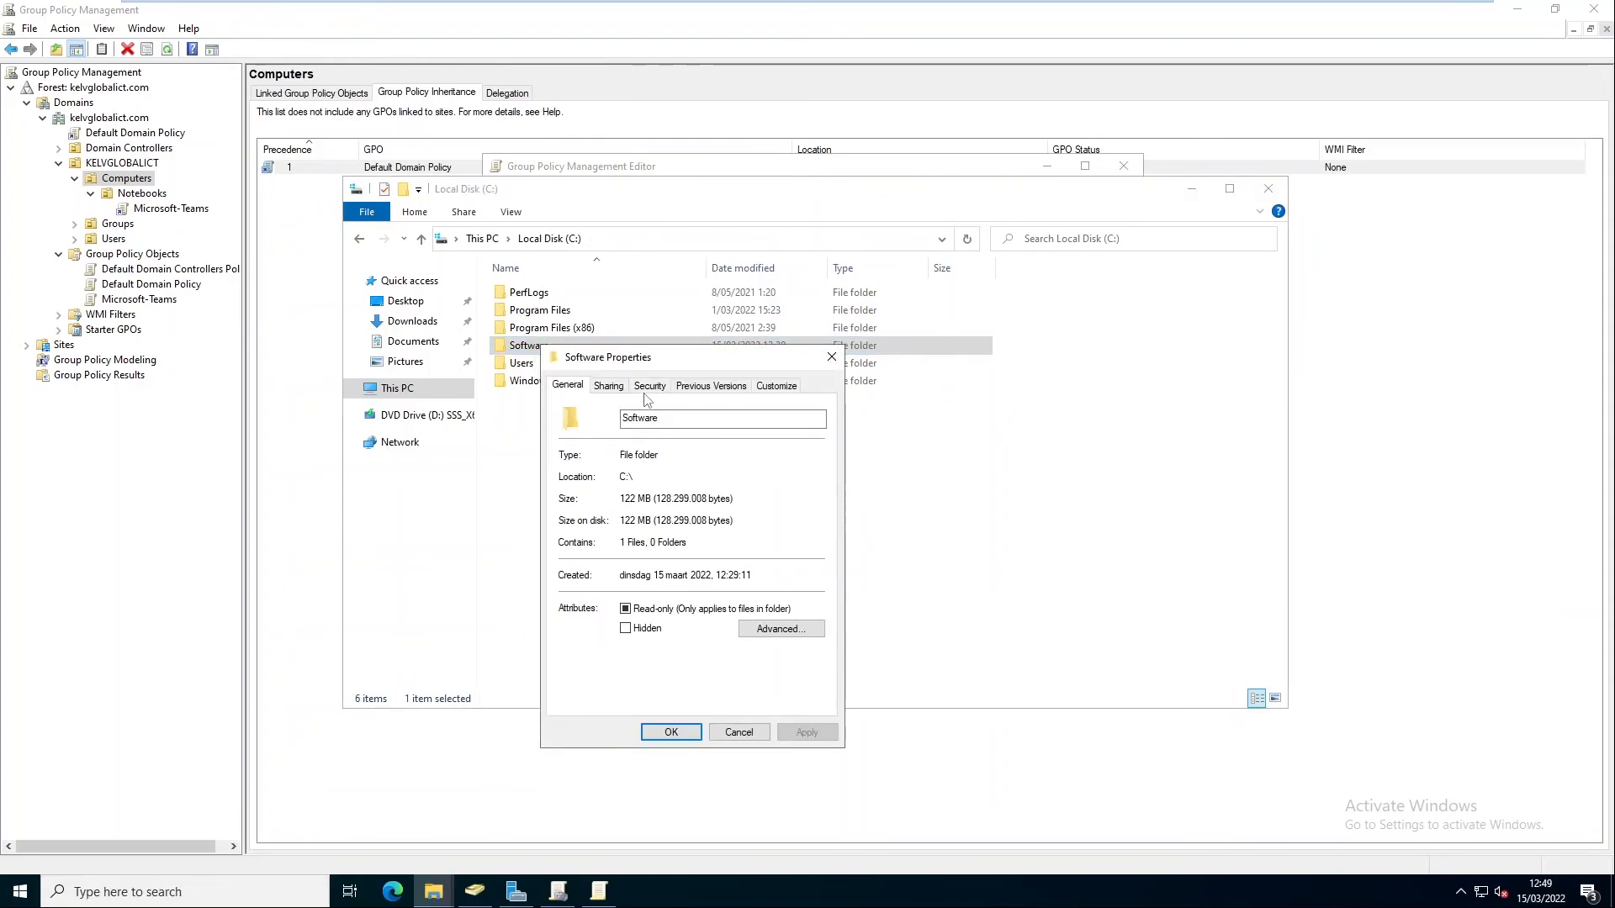
click(617, 389)
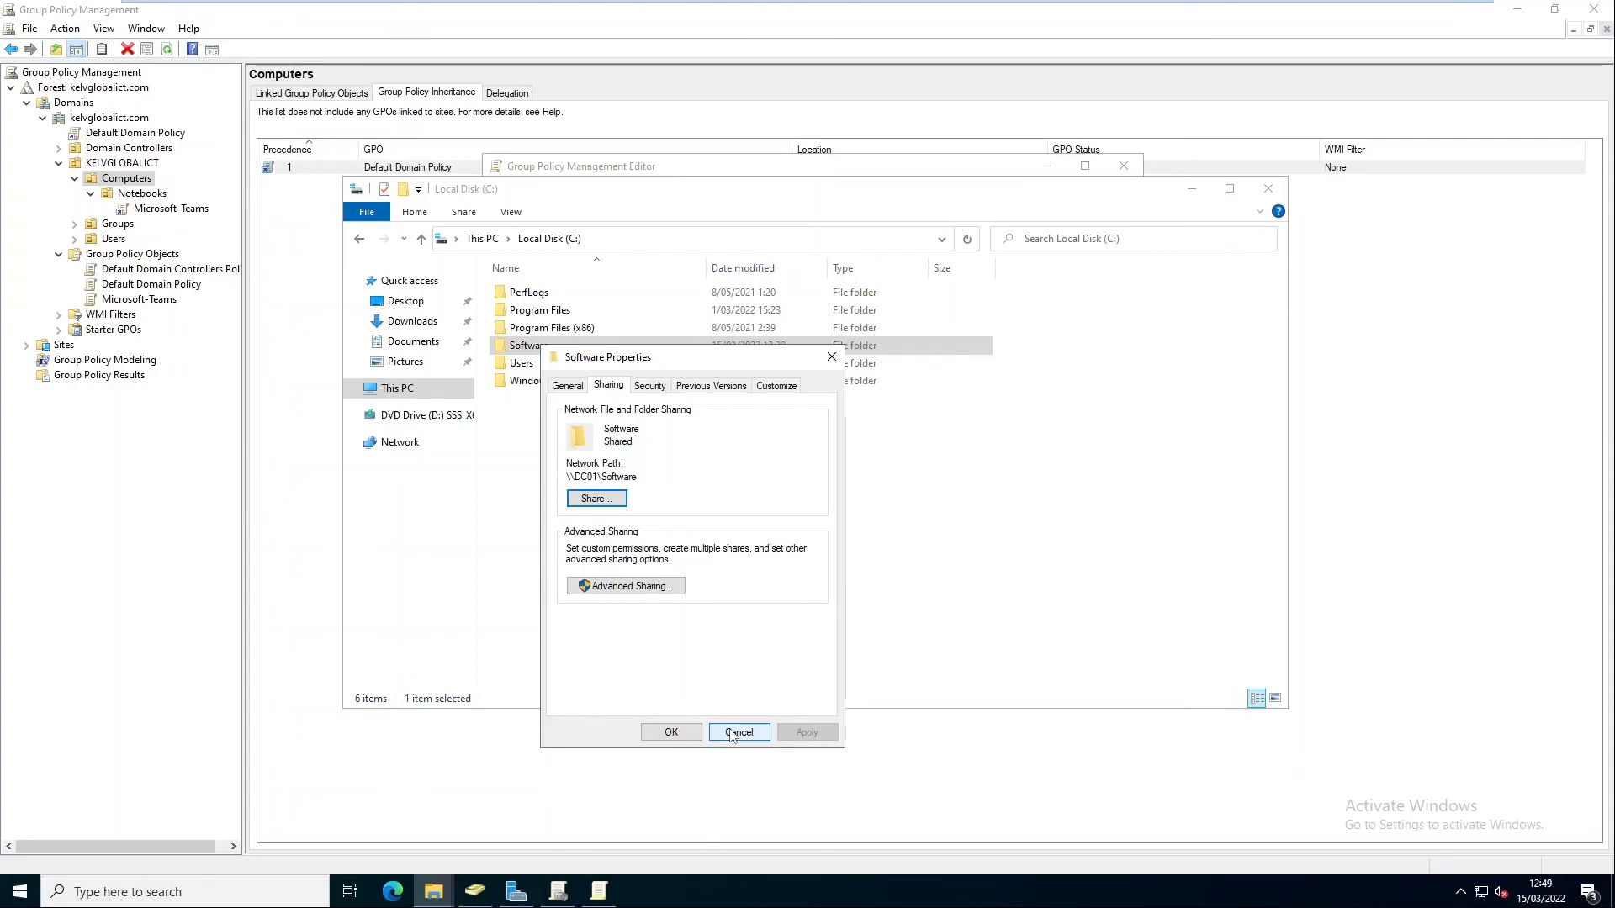
click(732, 732)
click(1188, 195)
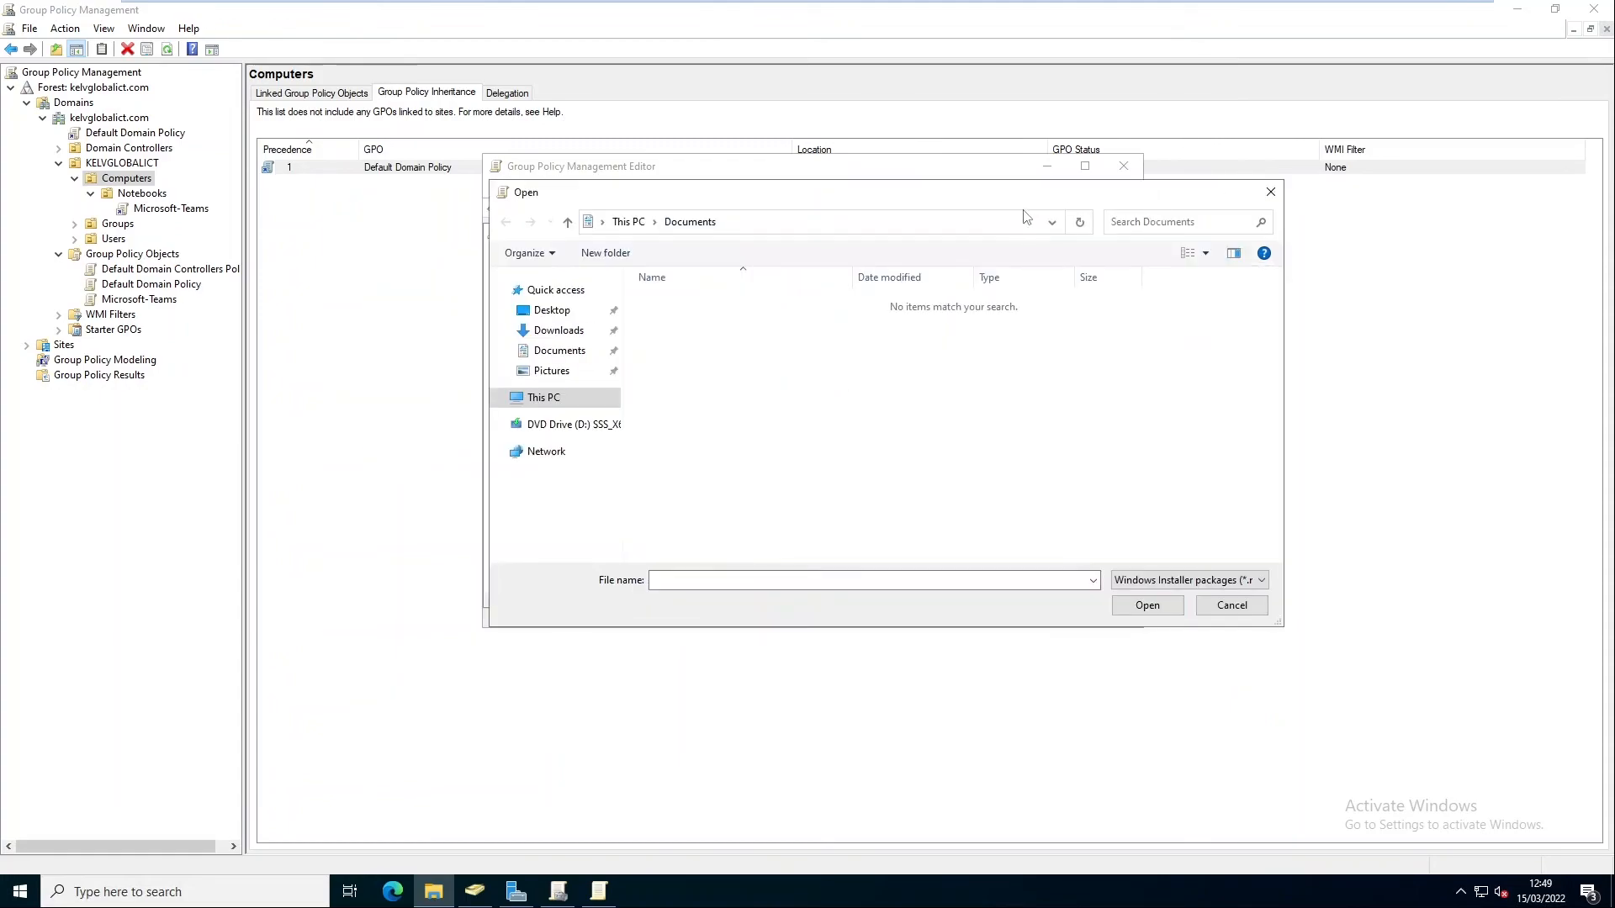
Browse to the Software share on \\dc01 and select the Teams_windows_x64 installer as the package source
click(765, 224)
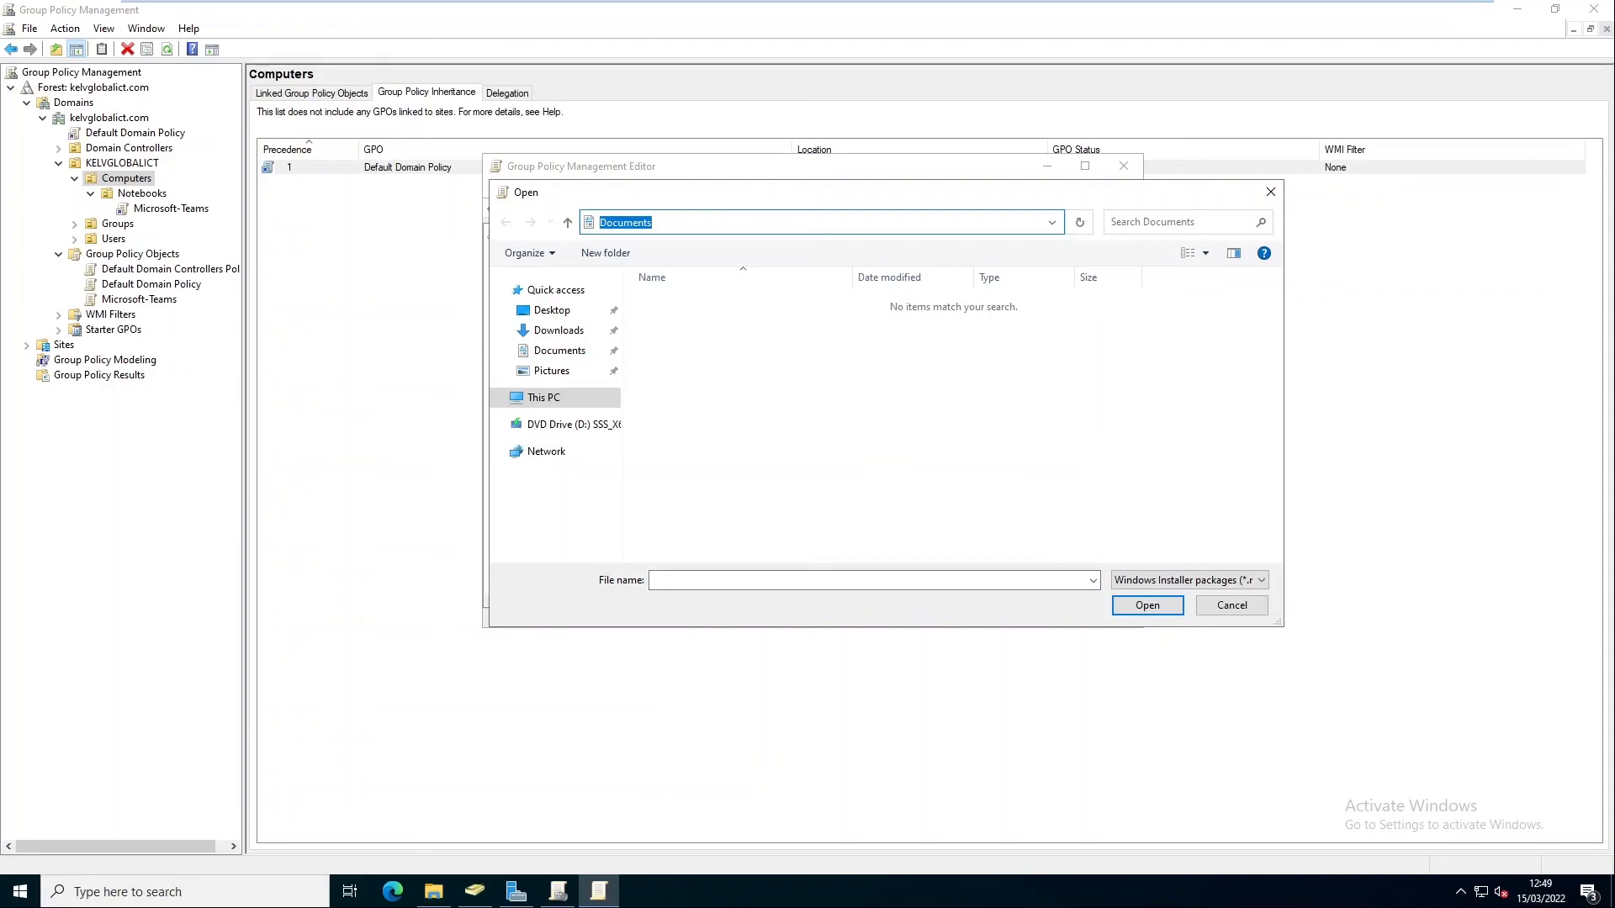
text(\\dc01)
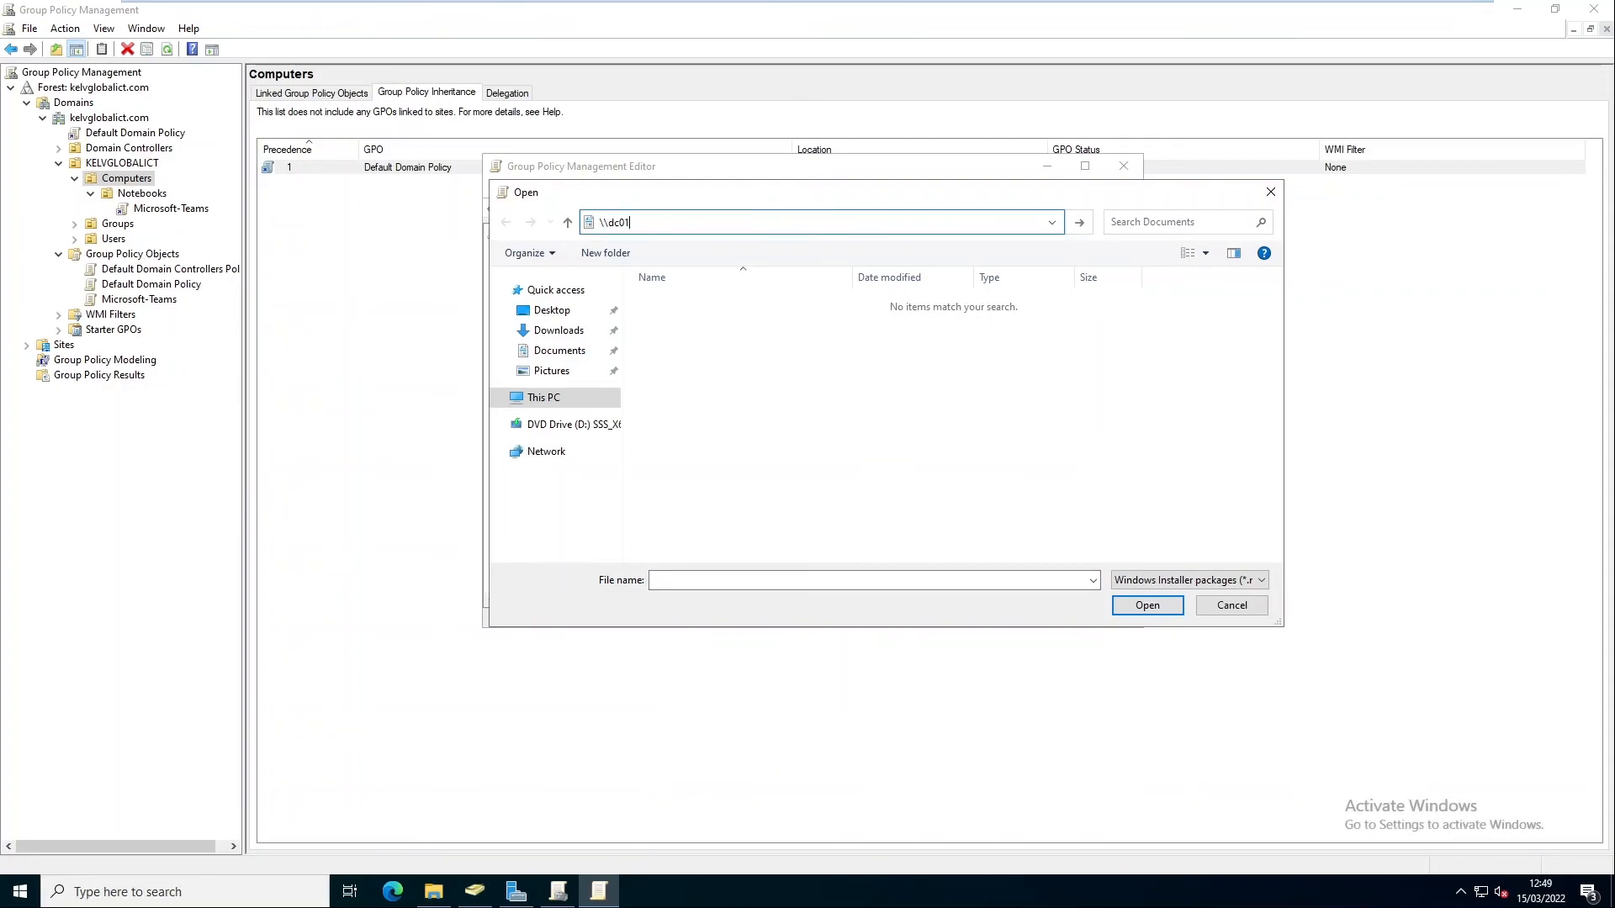
key(Return)
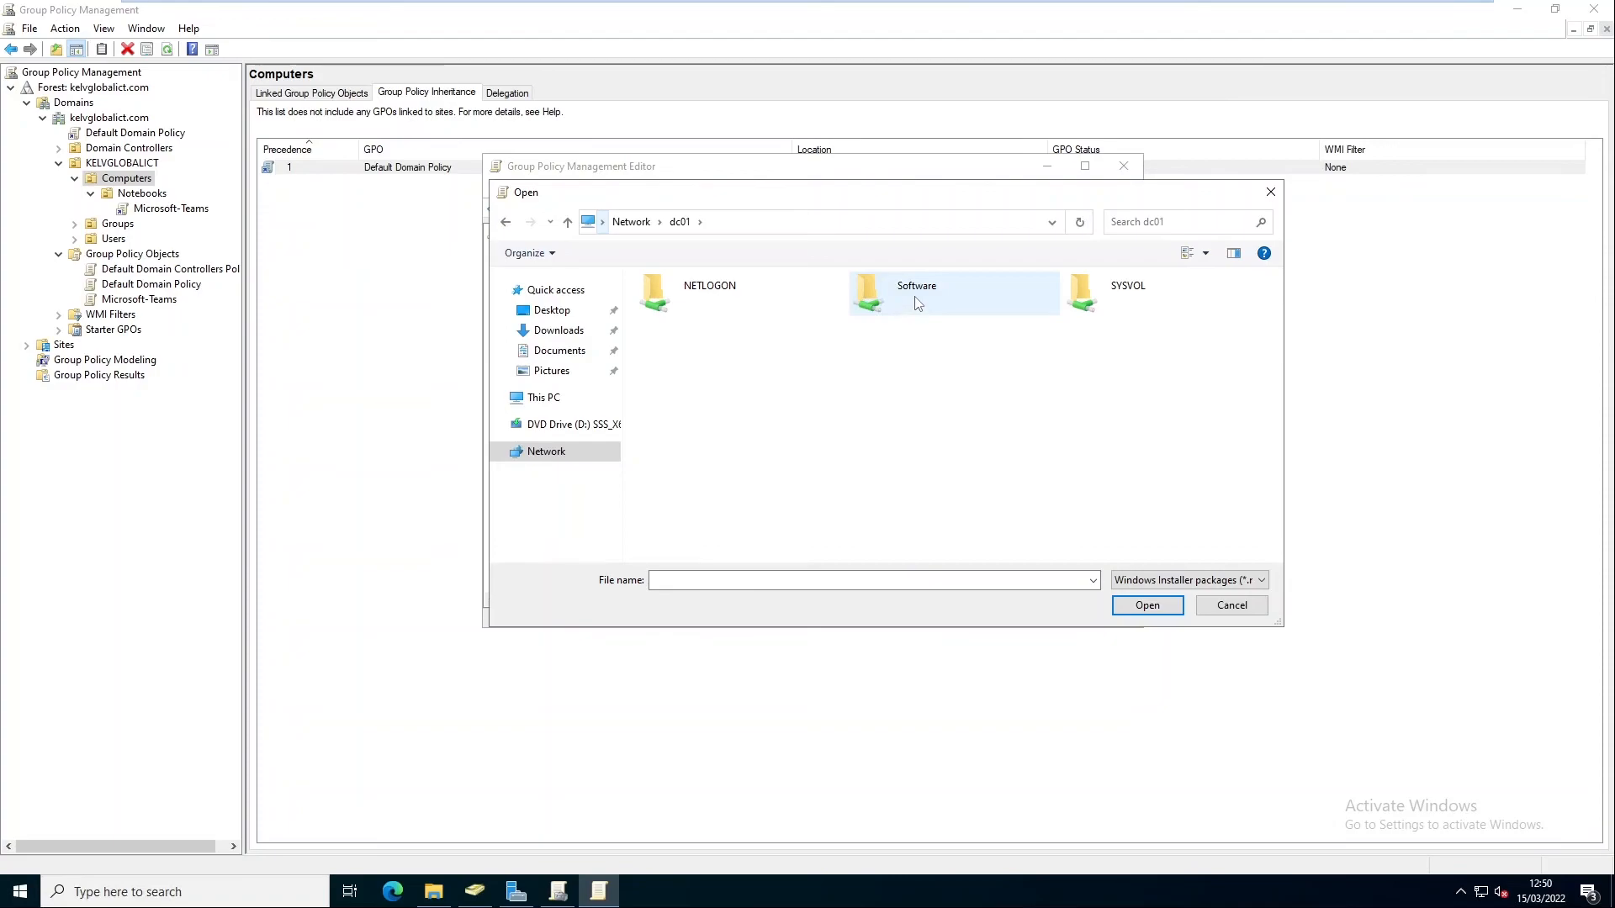
double_click(910, 307)
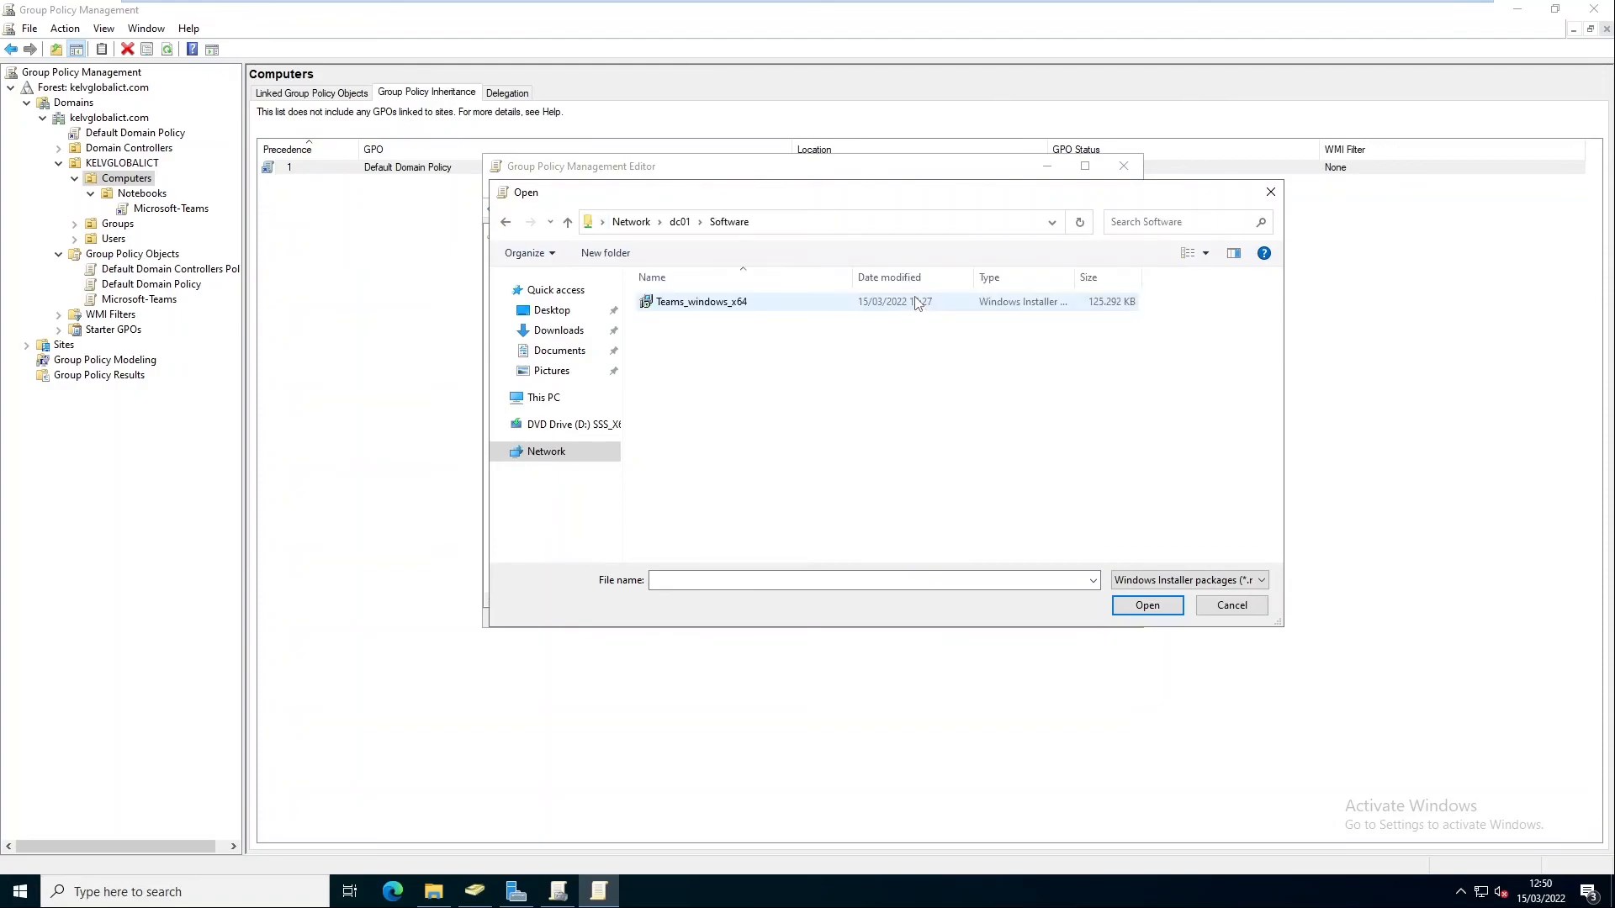
click(714, 304)
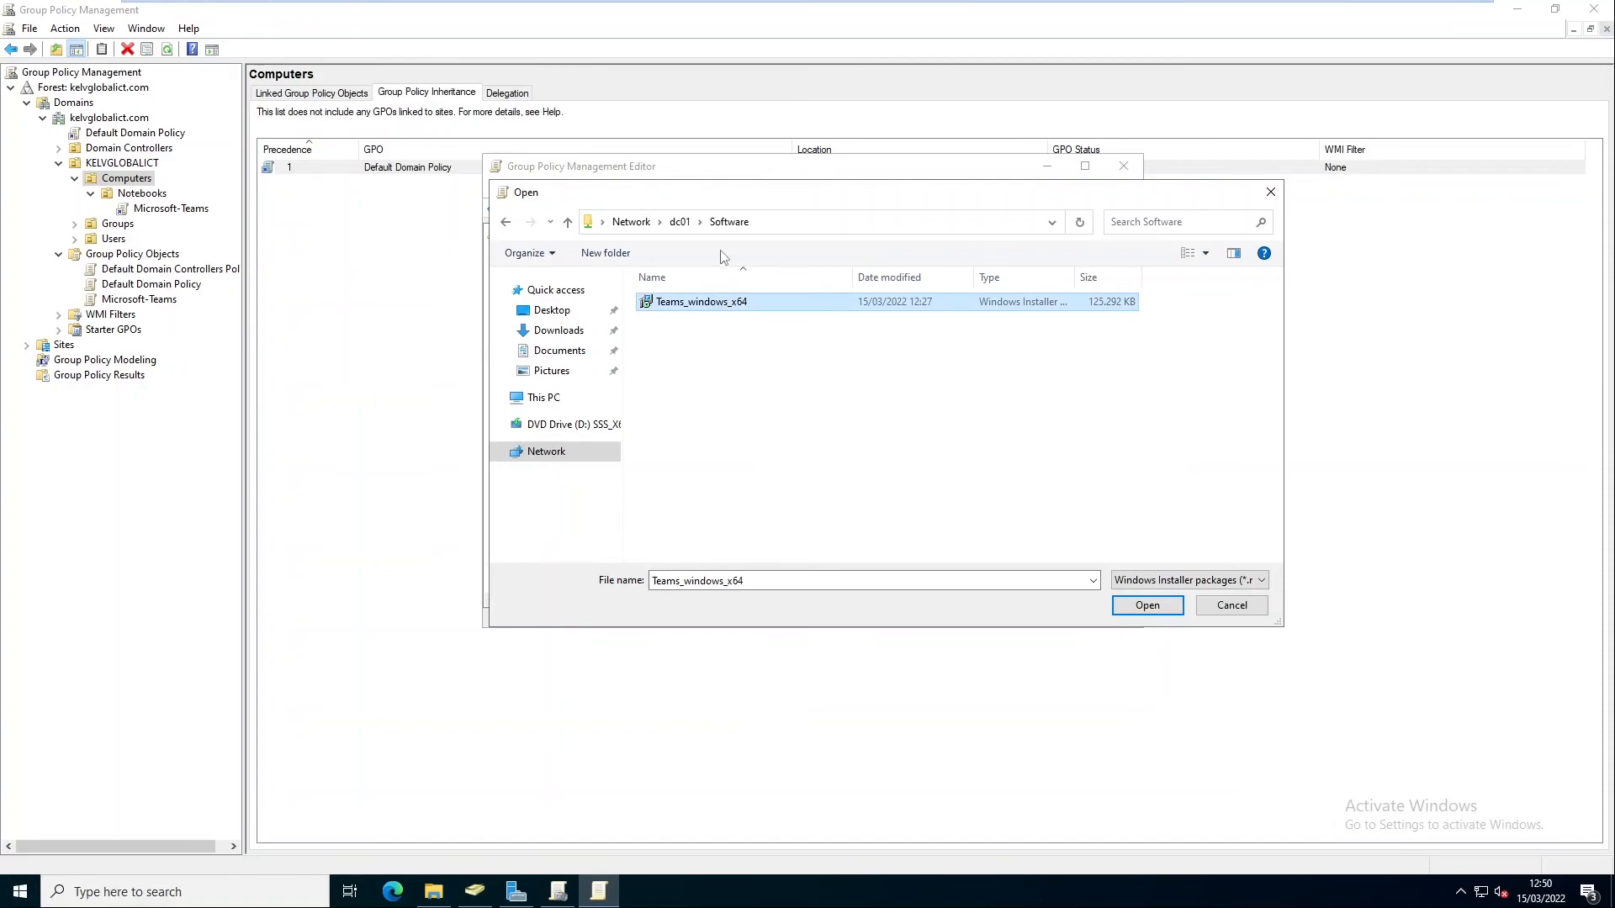
Check the Teams_windows_x64 file's properties and add it as a package with the Assigned deployment method
click(723, 301)
right_click(724, 301)
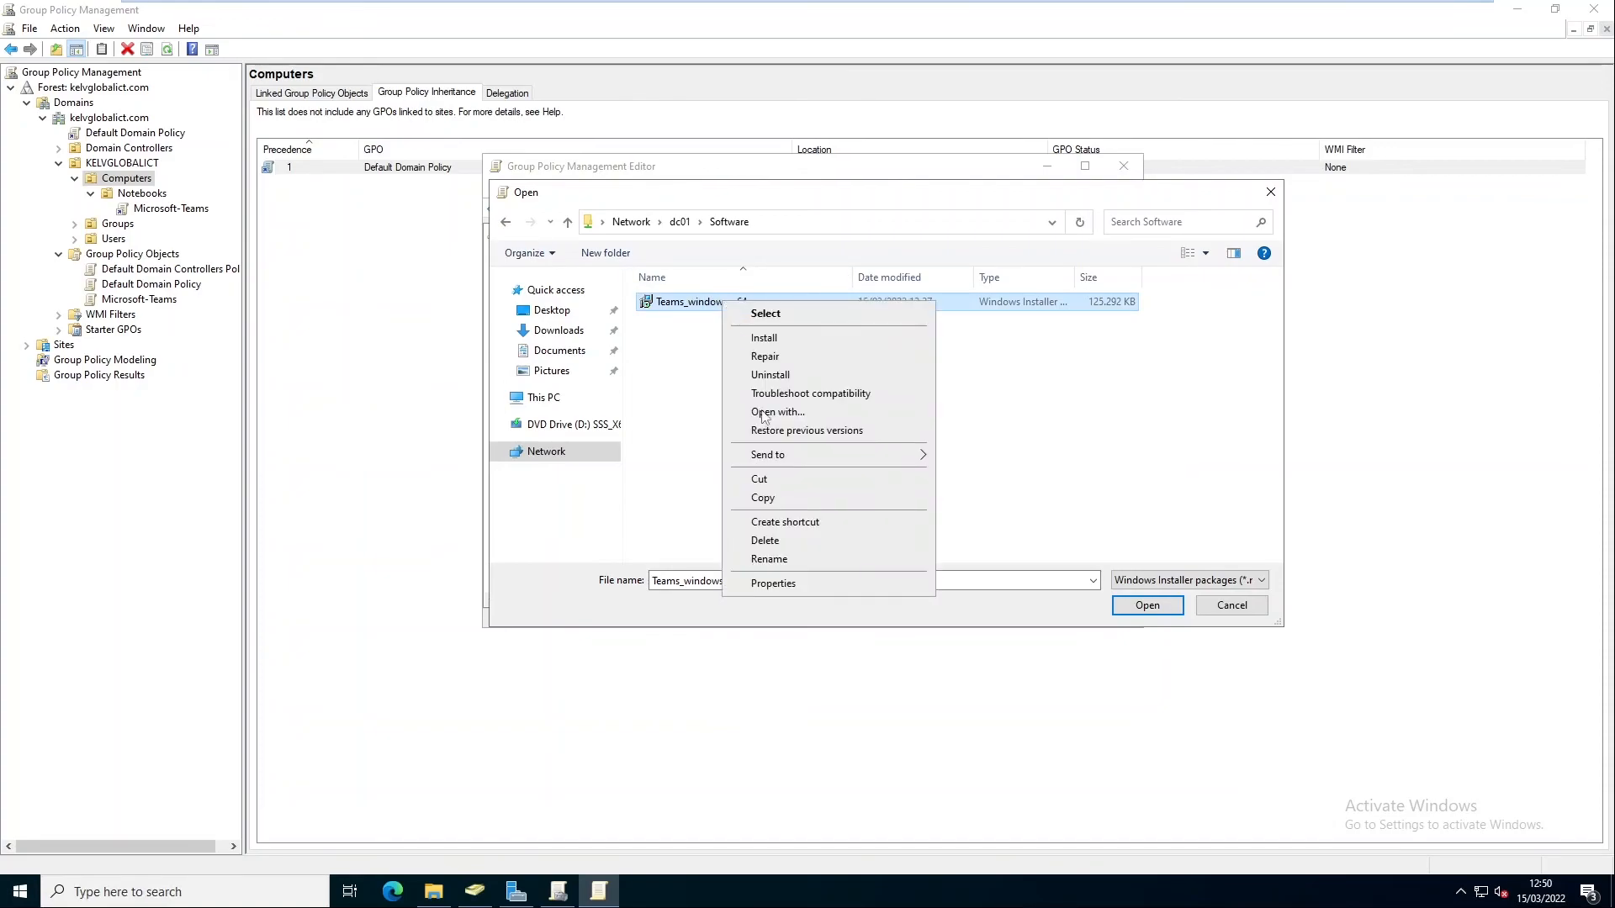
click(772, 588)
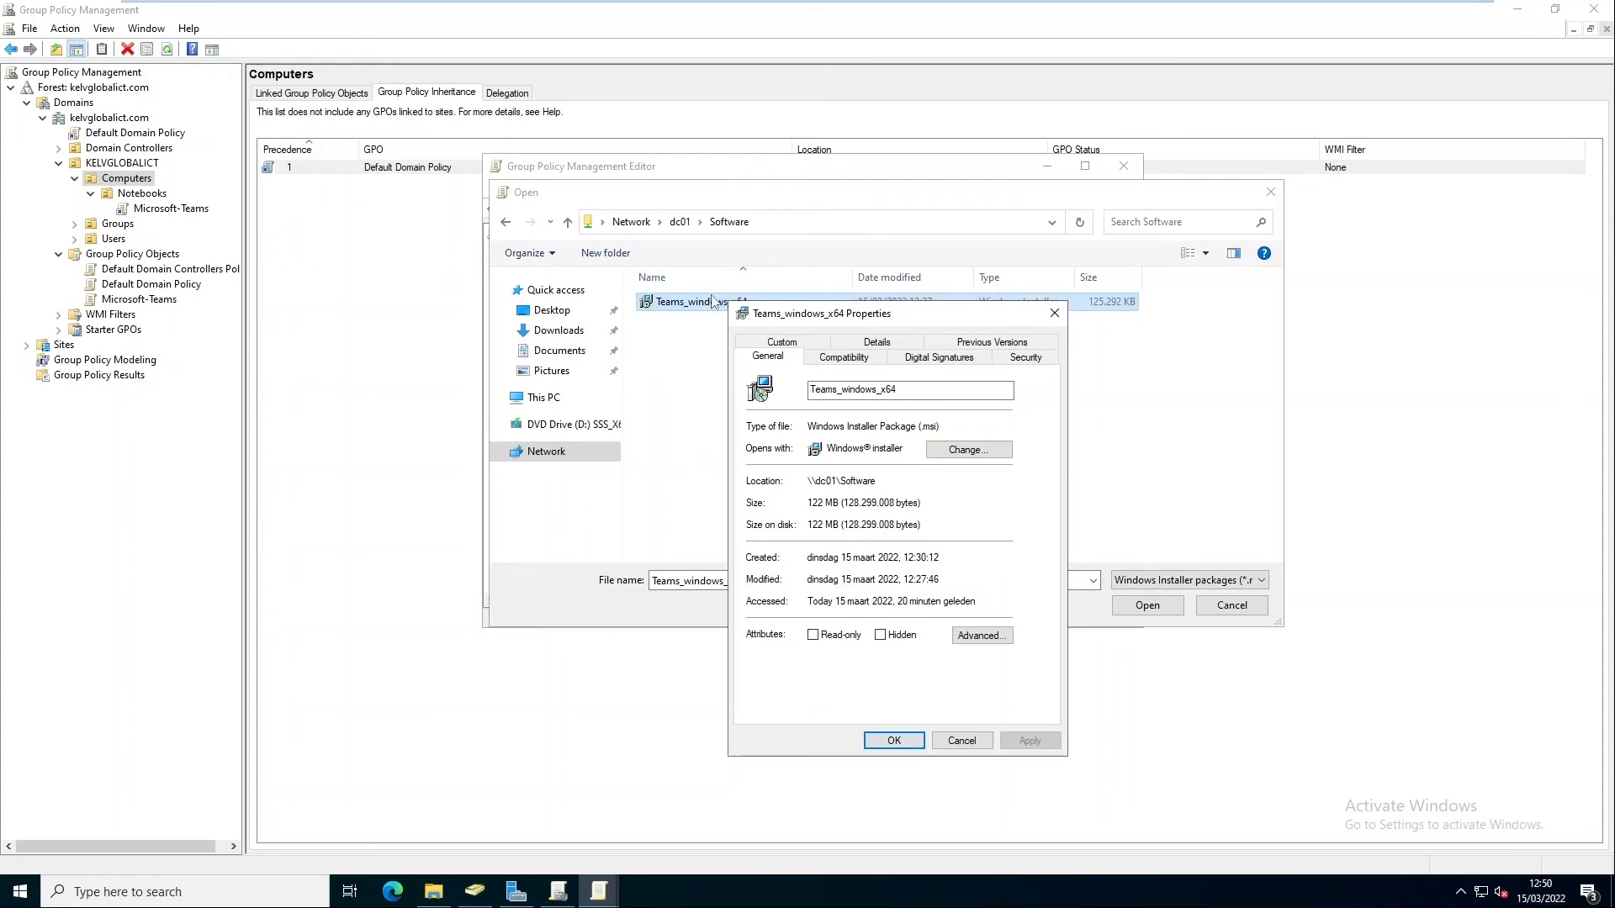
click(1054, 313)
click(1148, 604)
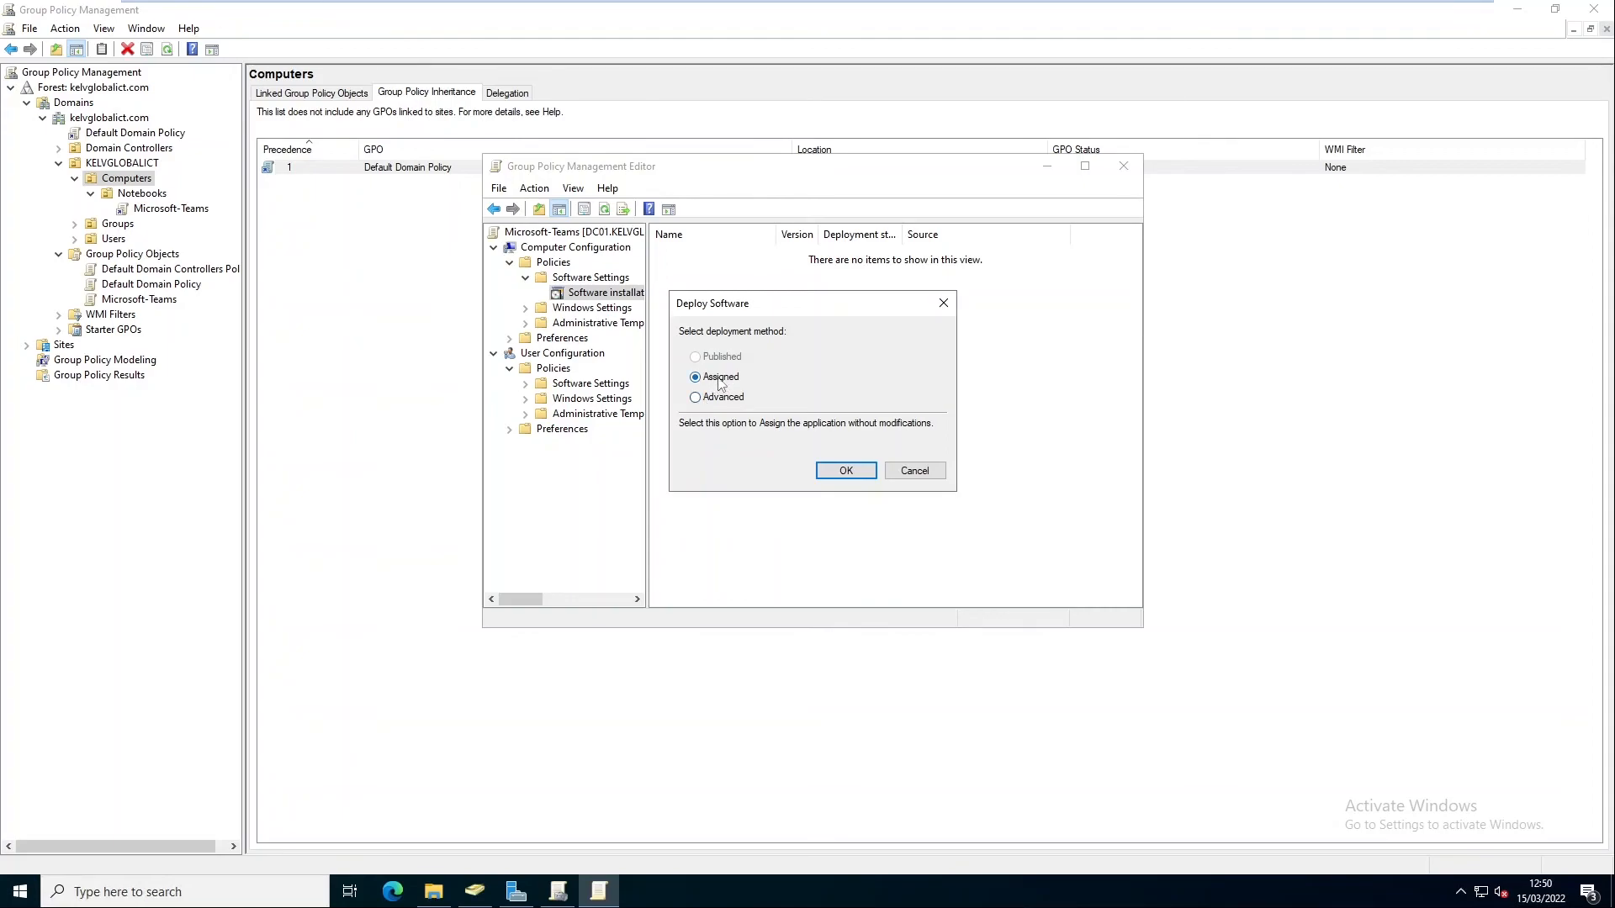
click(846, 471)
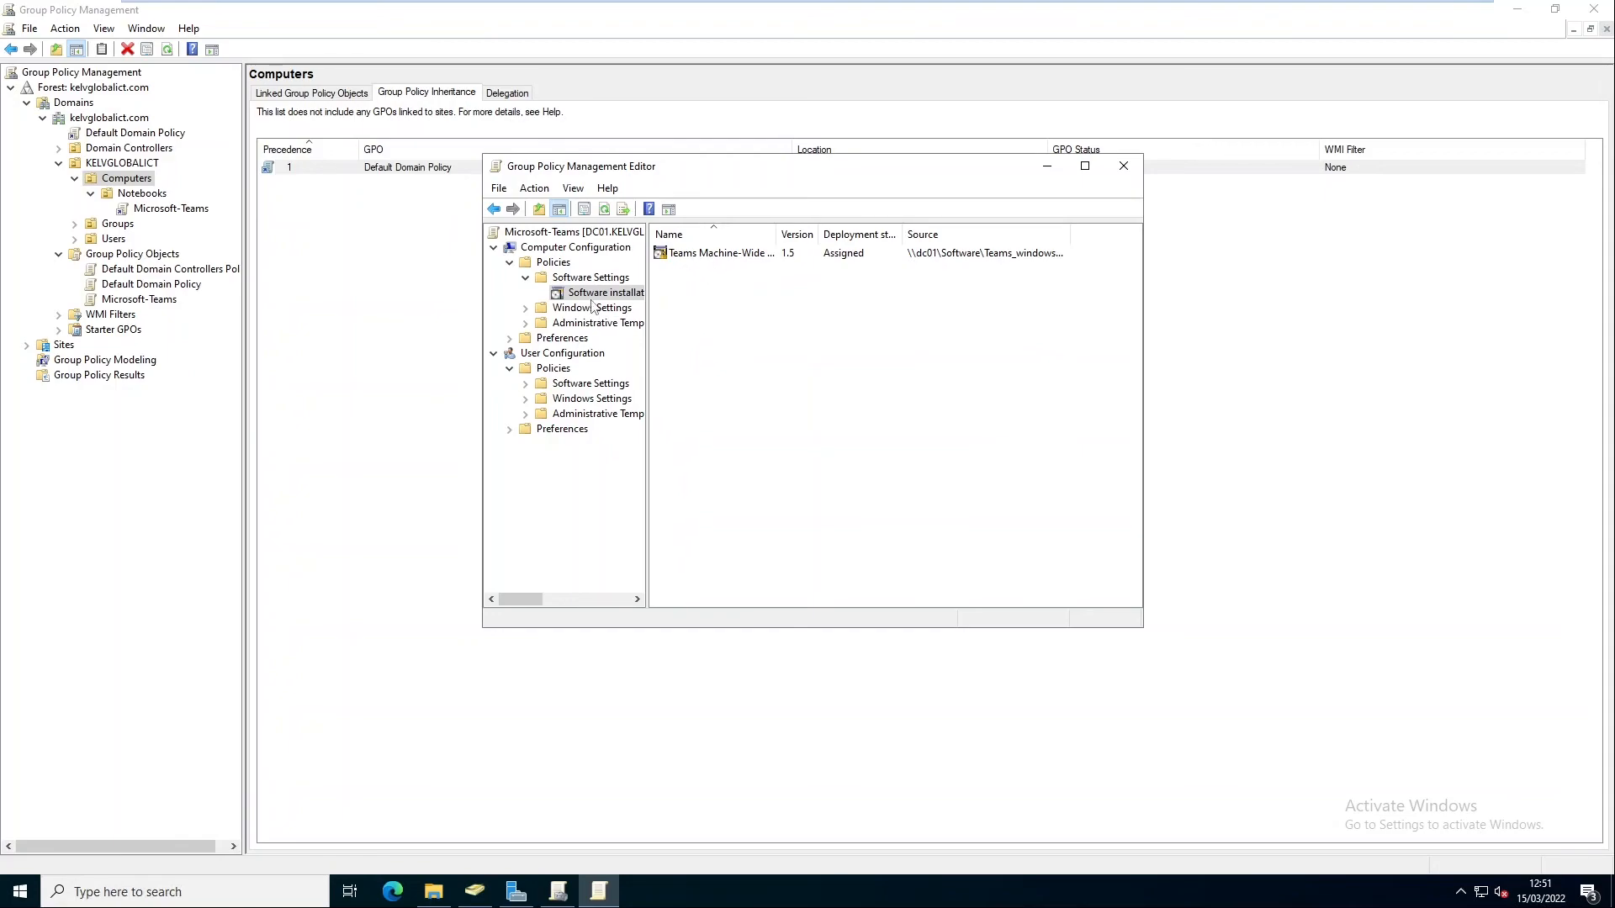
Examine the Teams Machine-Wide Installer package's general, deployment, upgrade, category and modification settings
right_click(698, 255)
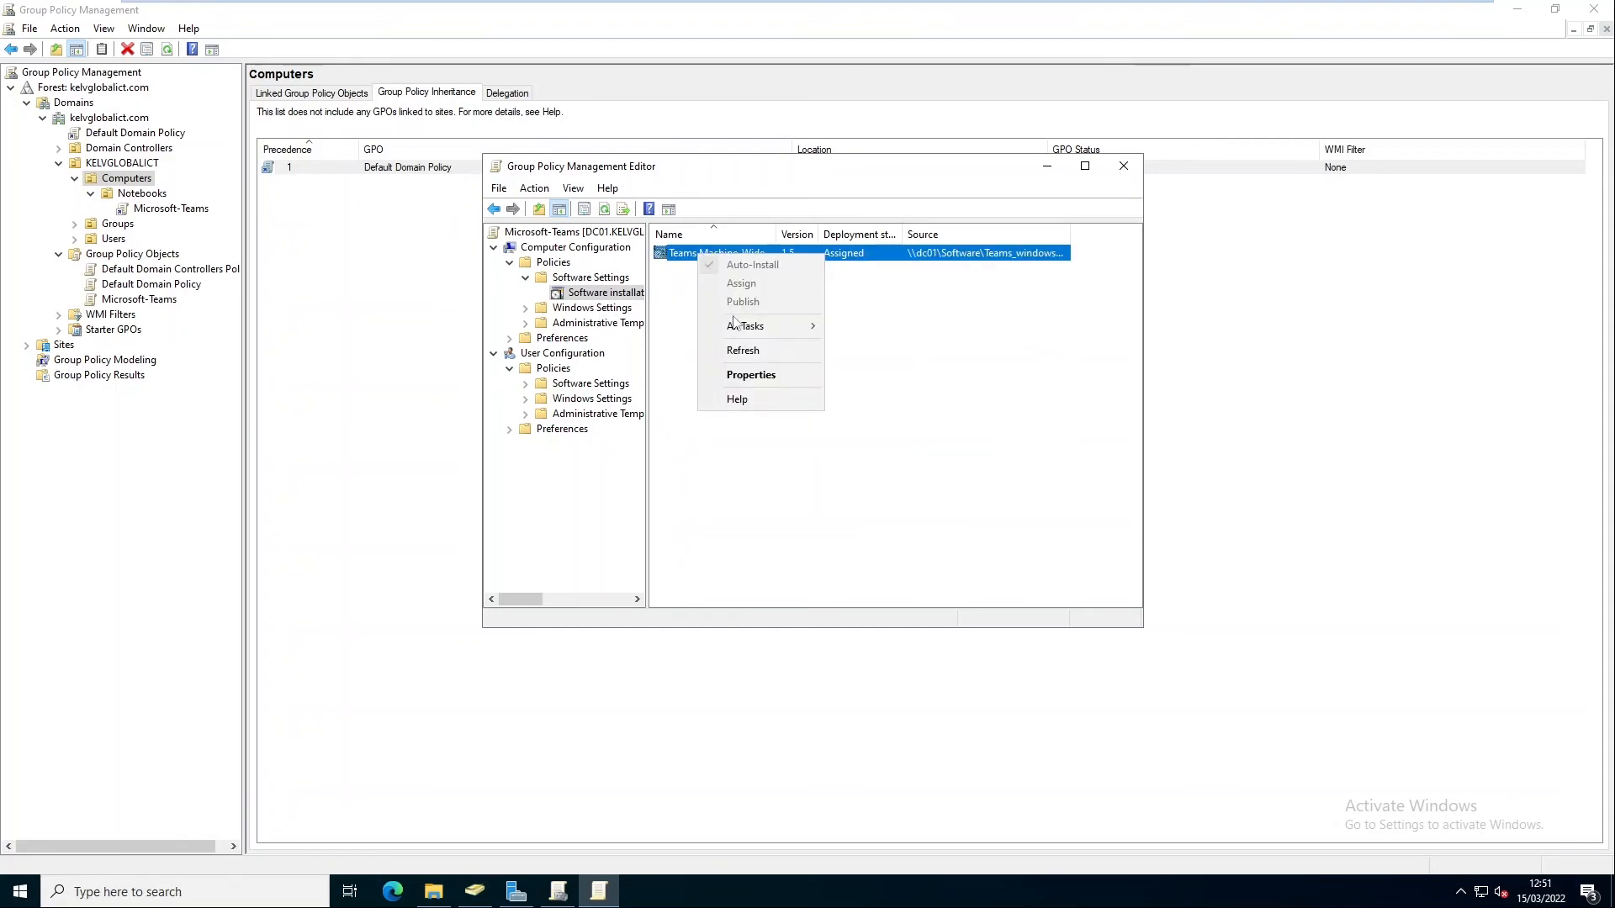
click(750, 375)
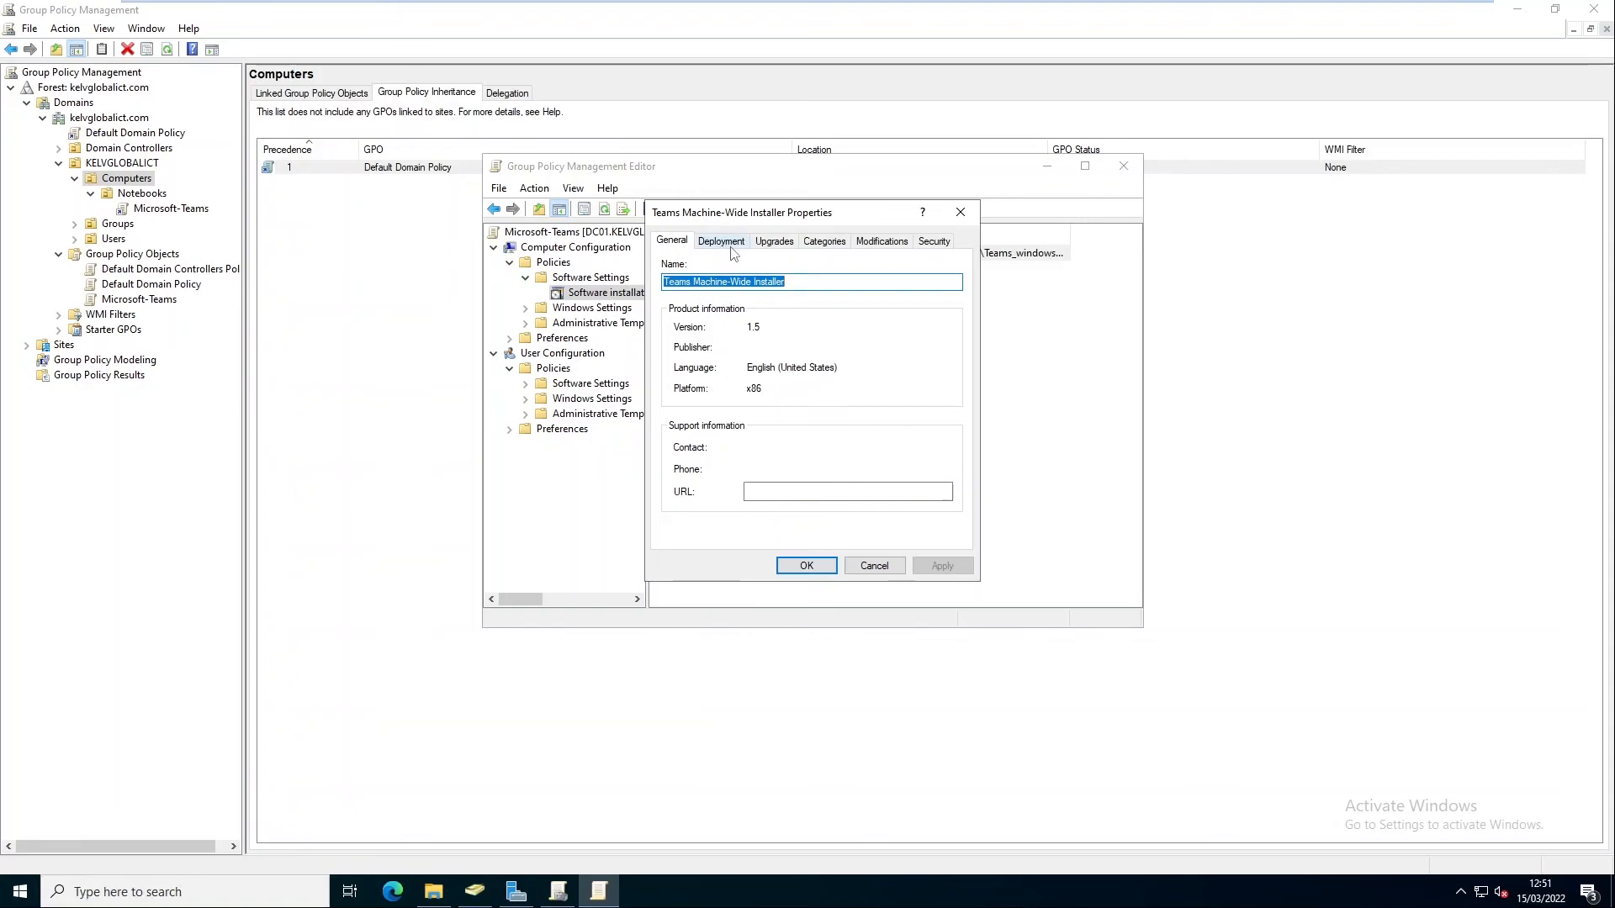
click(721, 244)
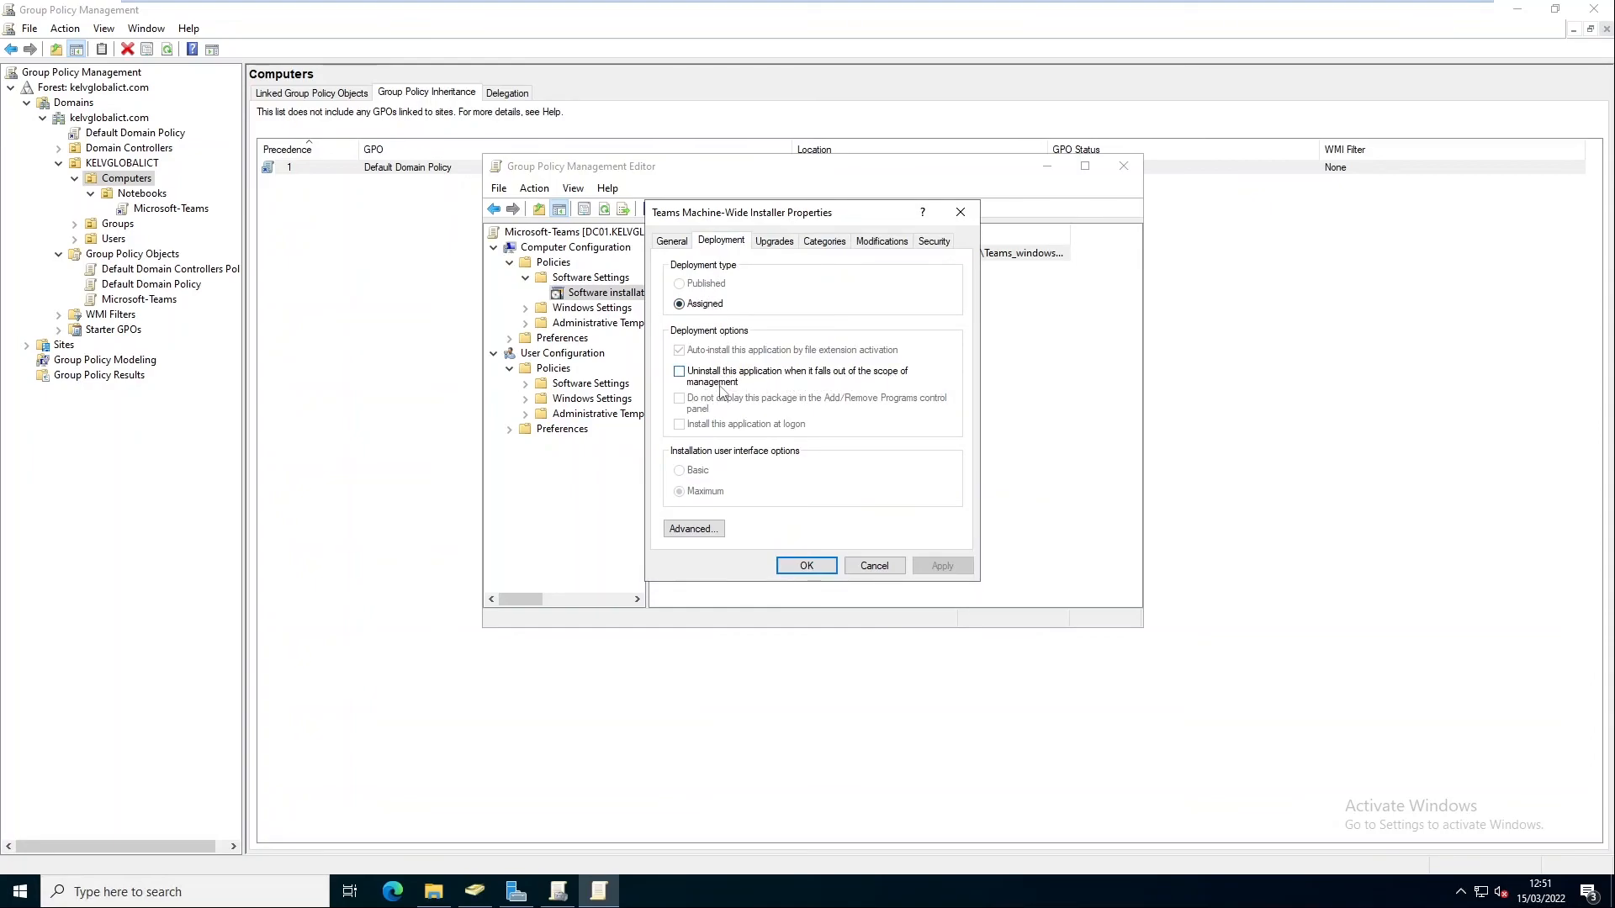
click(775, 242)
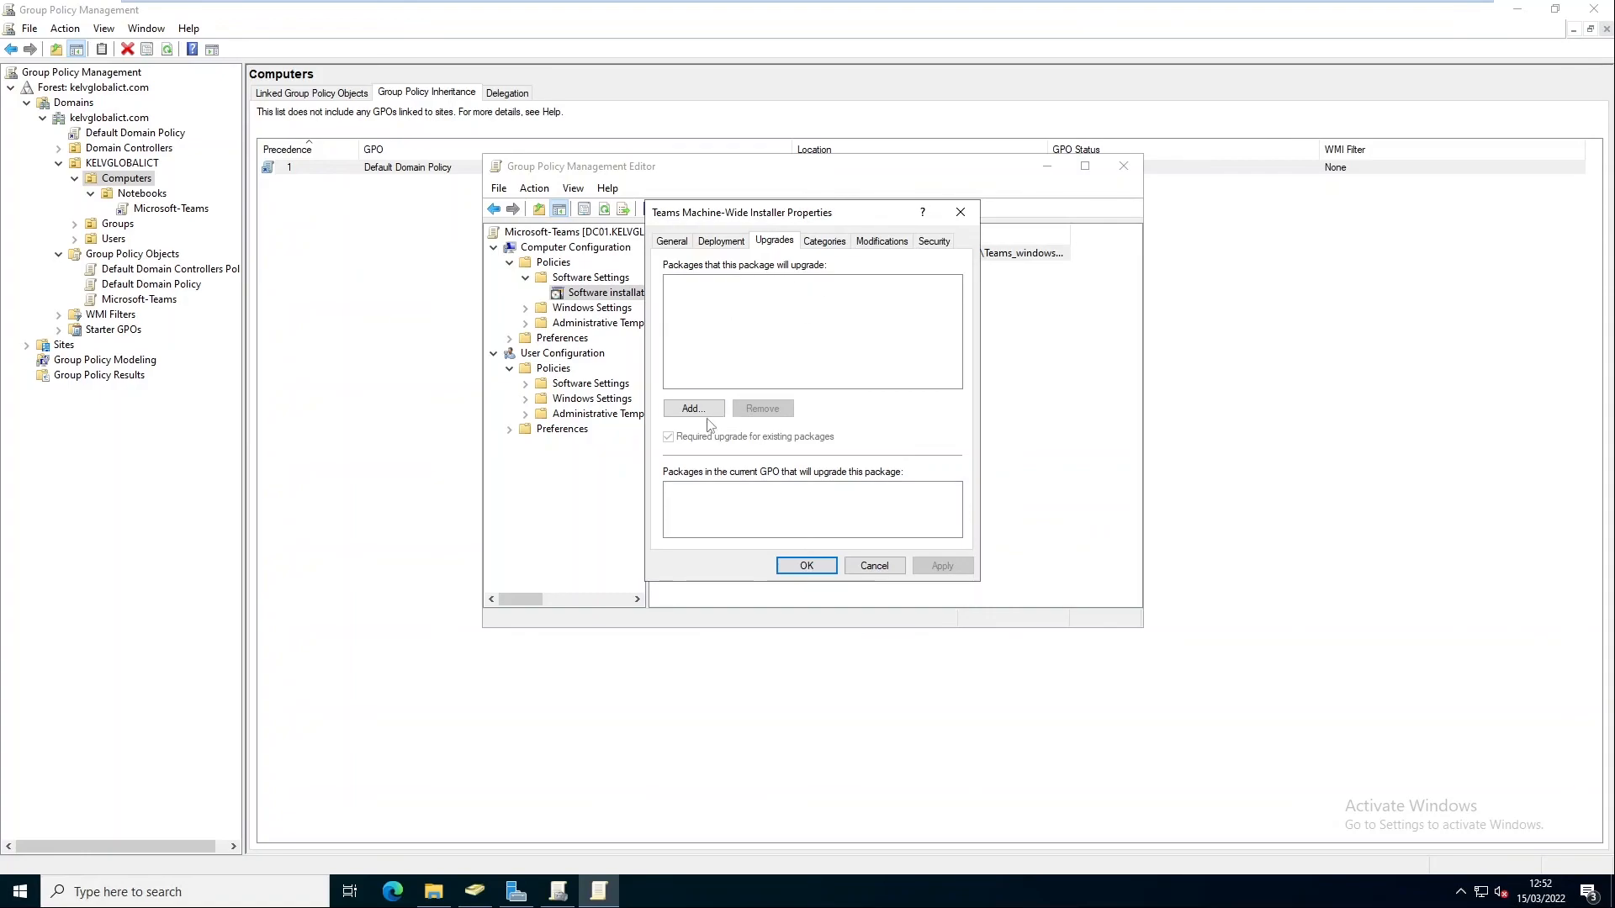
click(831, 242)
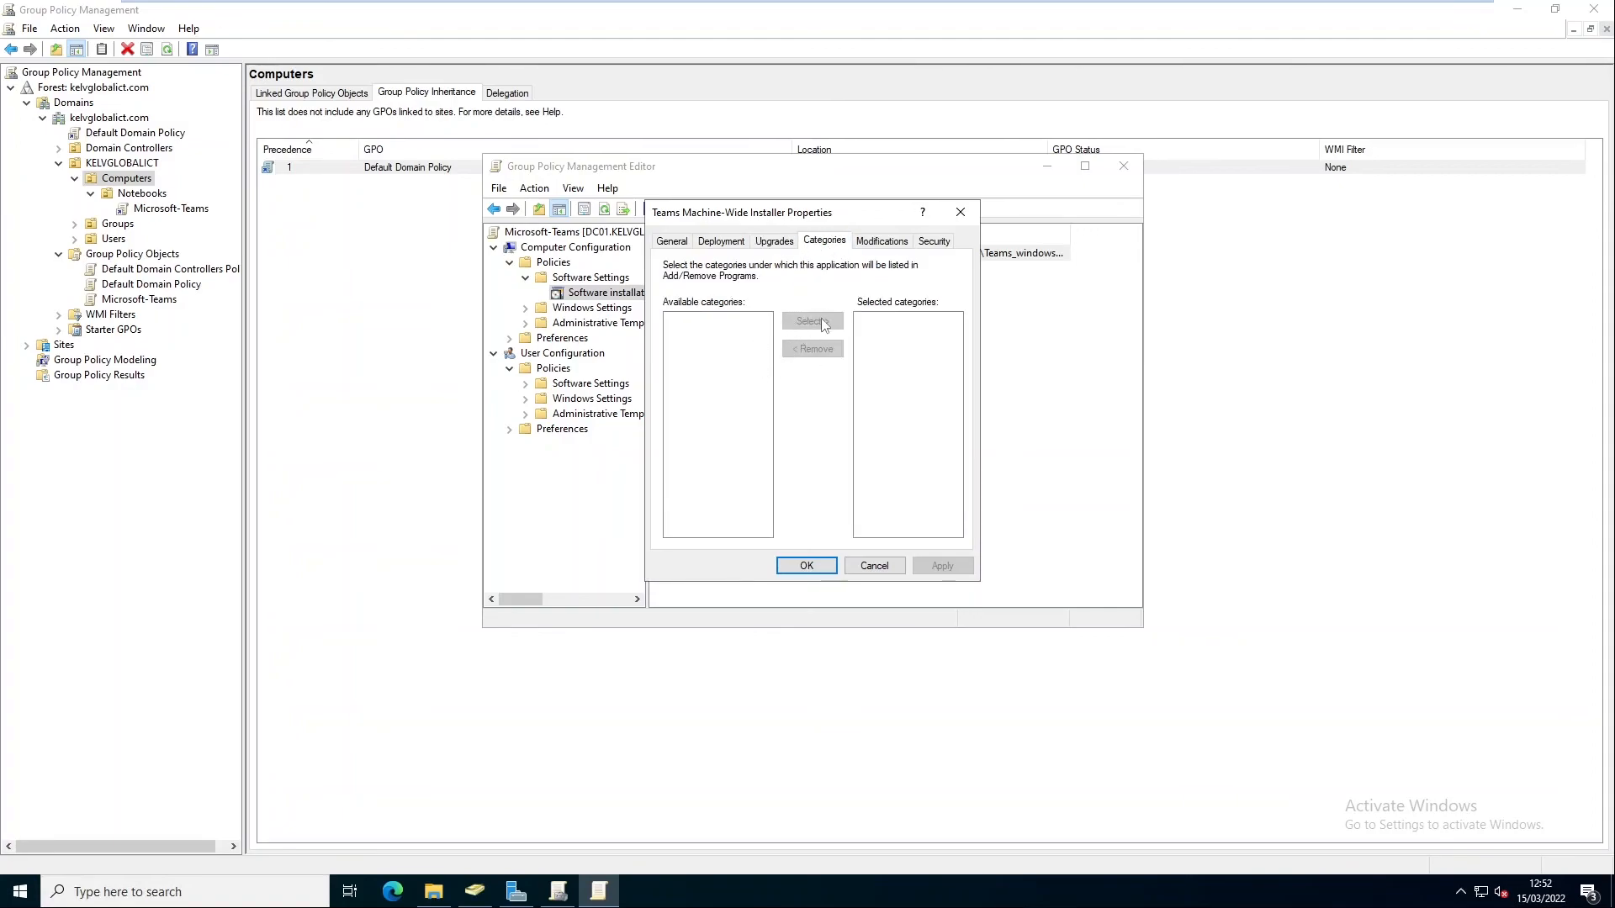
click(906, 246)
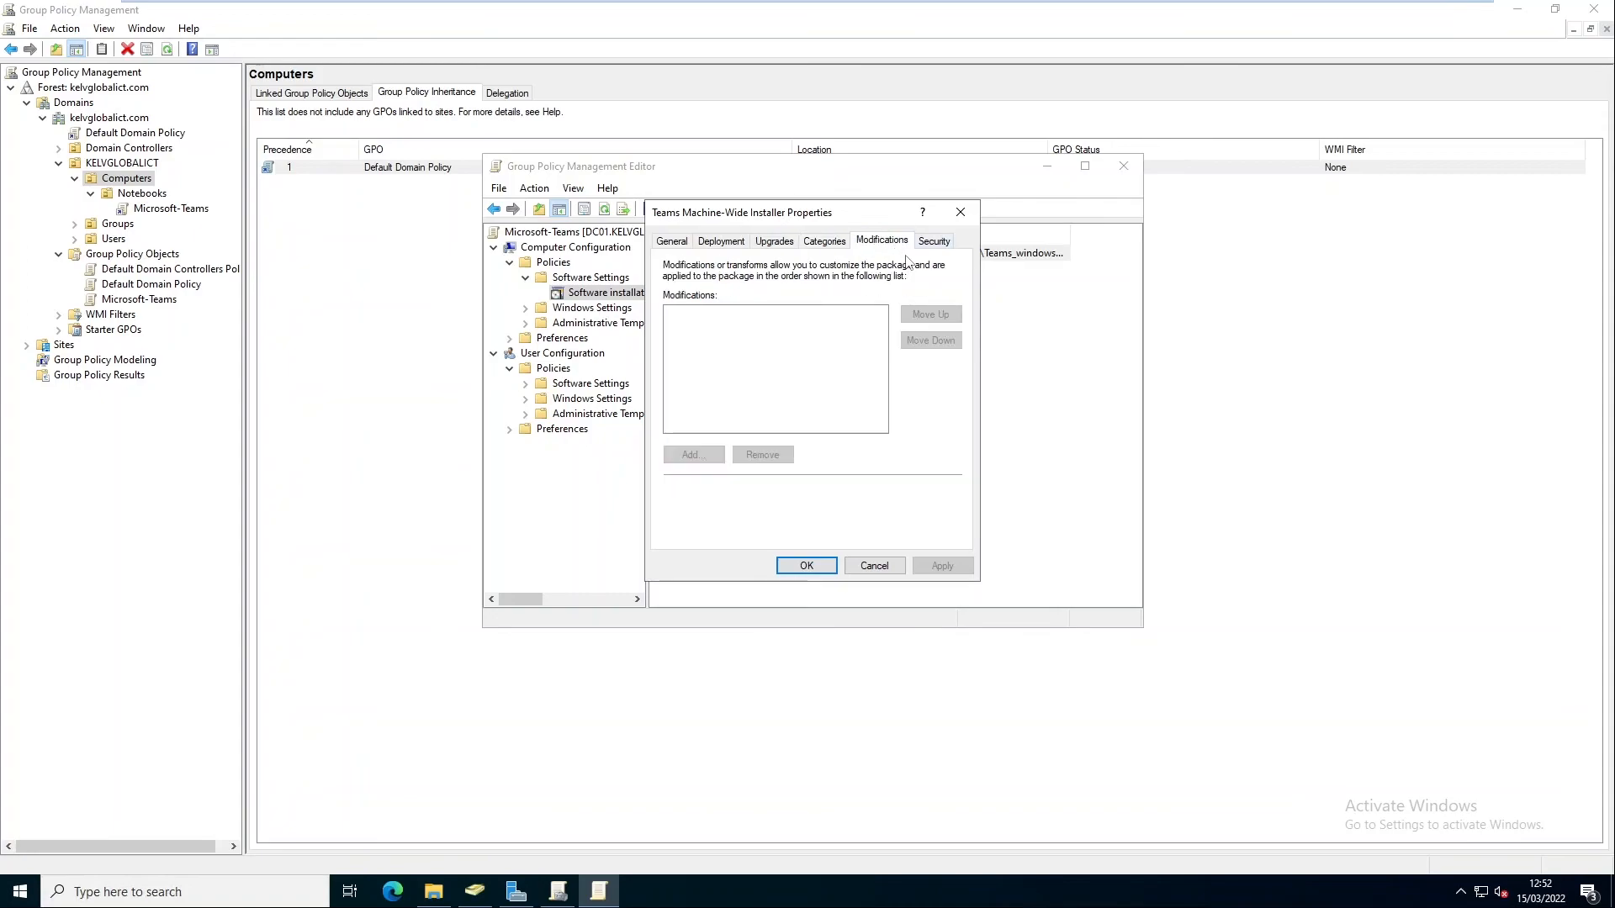
Review the Teams package's security permissions for Authenticated Users and SYSTEM, and close its properties and the policy editor
click(934, 243)
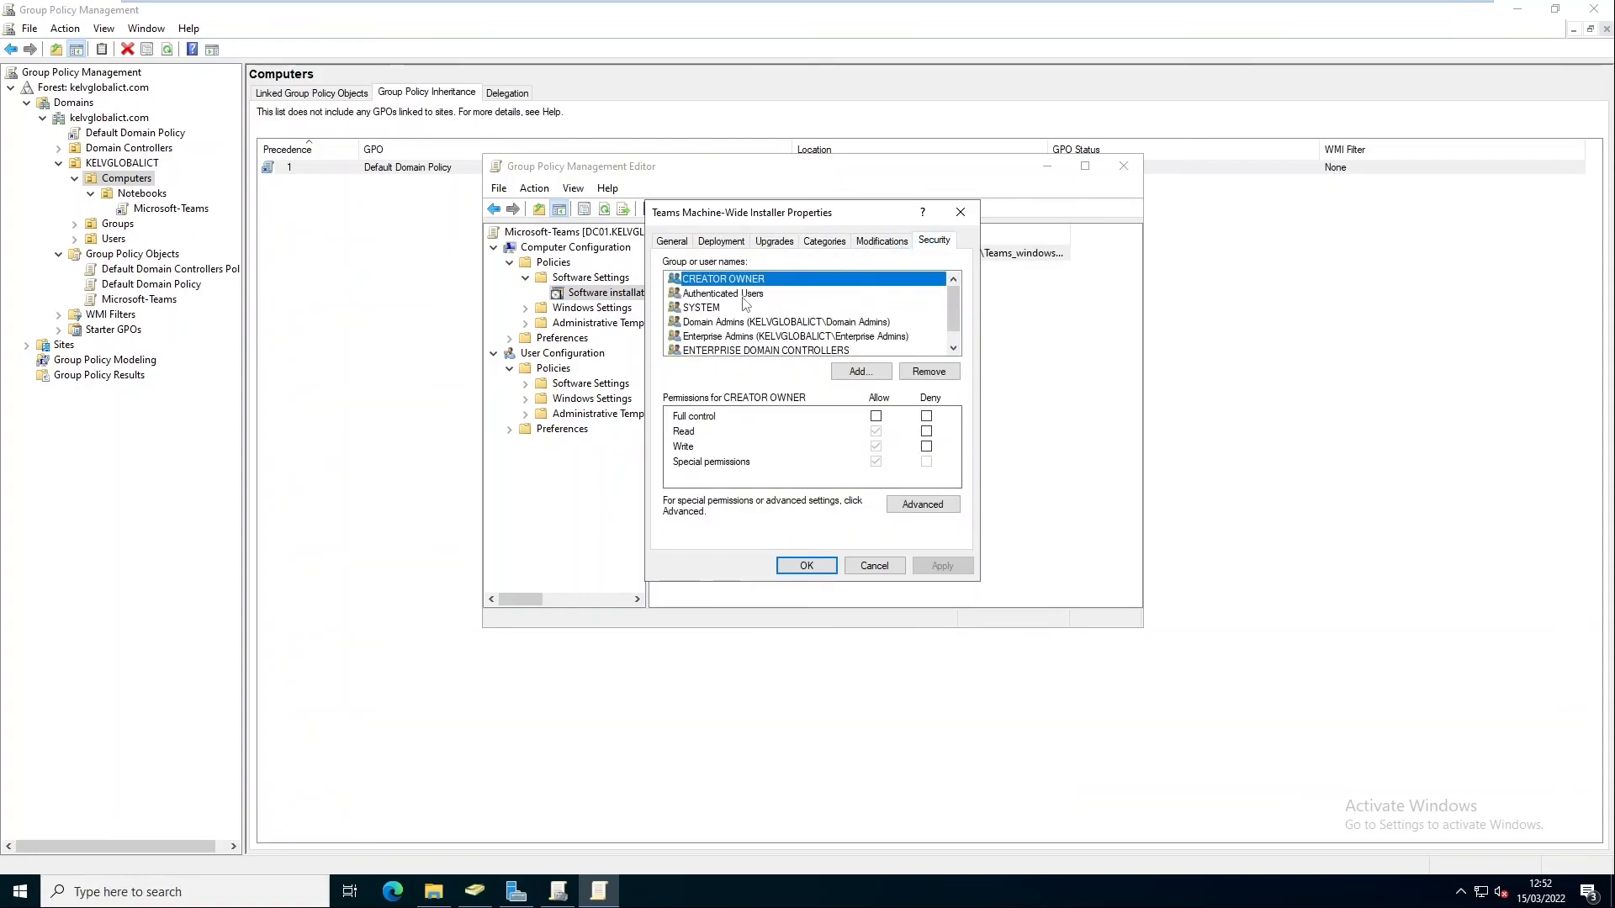
click(745, 296)
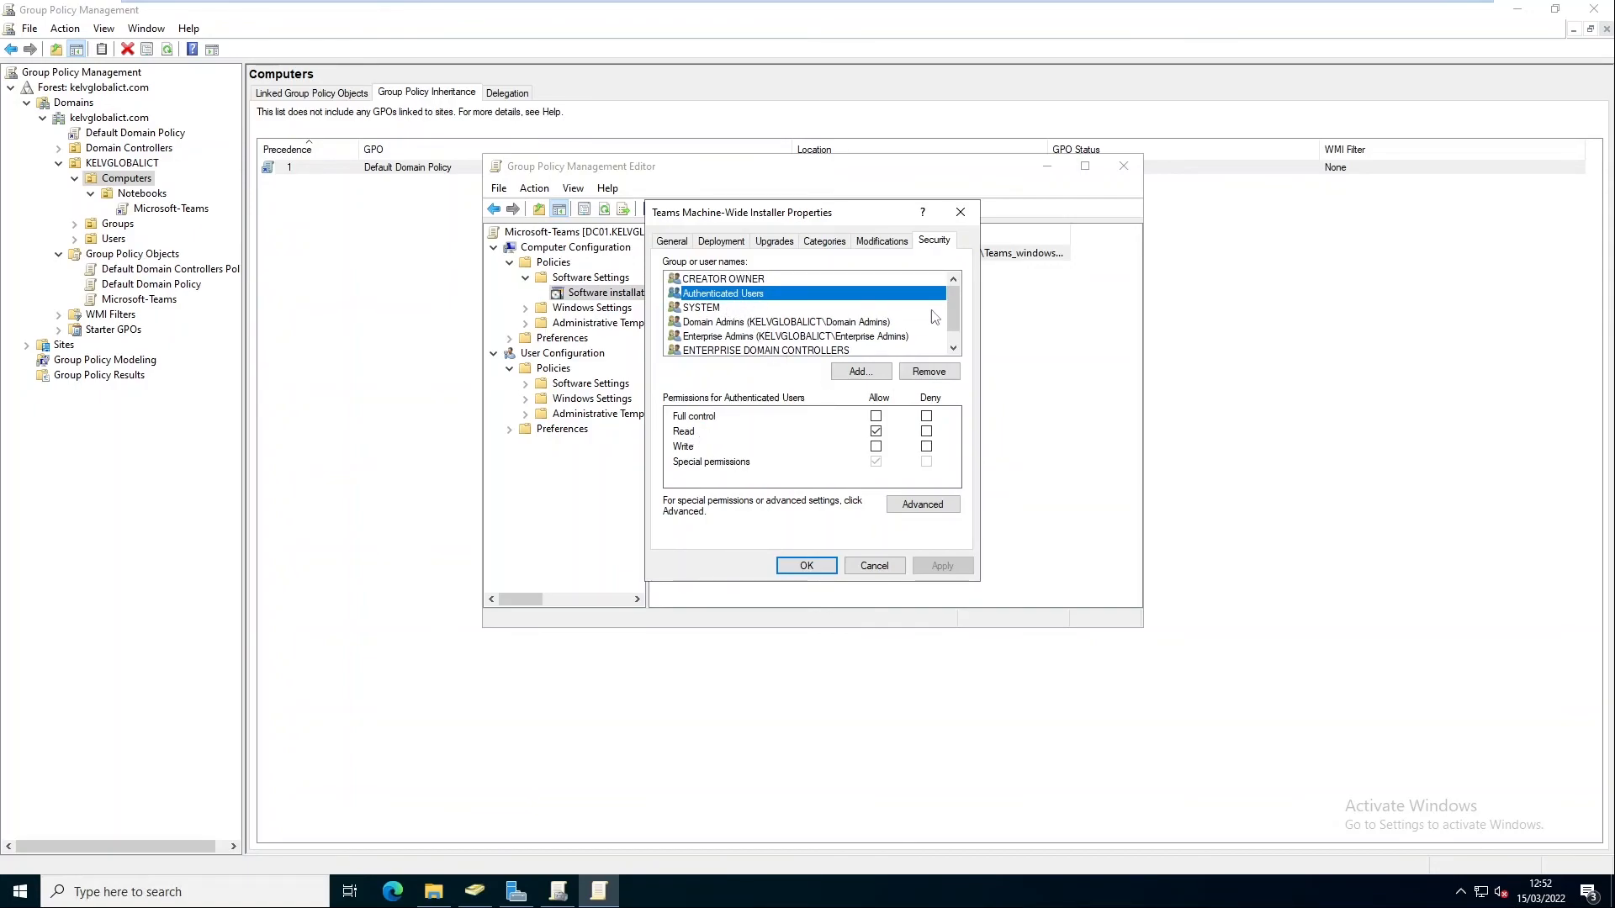
scroll(955, 314, down, 1)
click(717, 296)
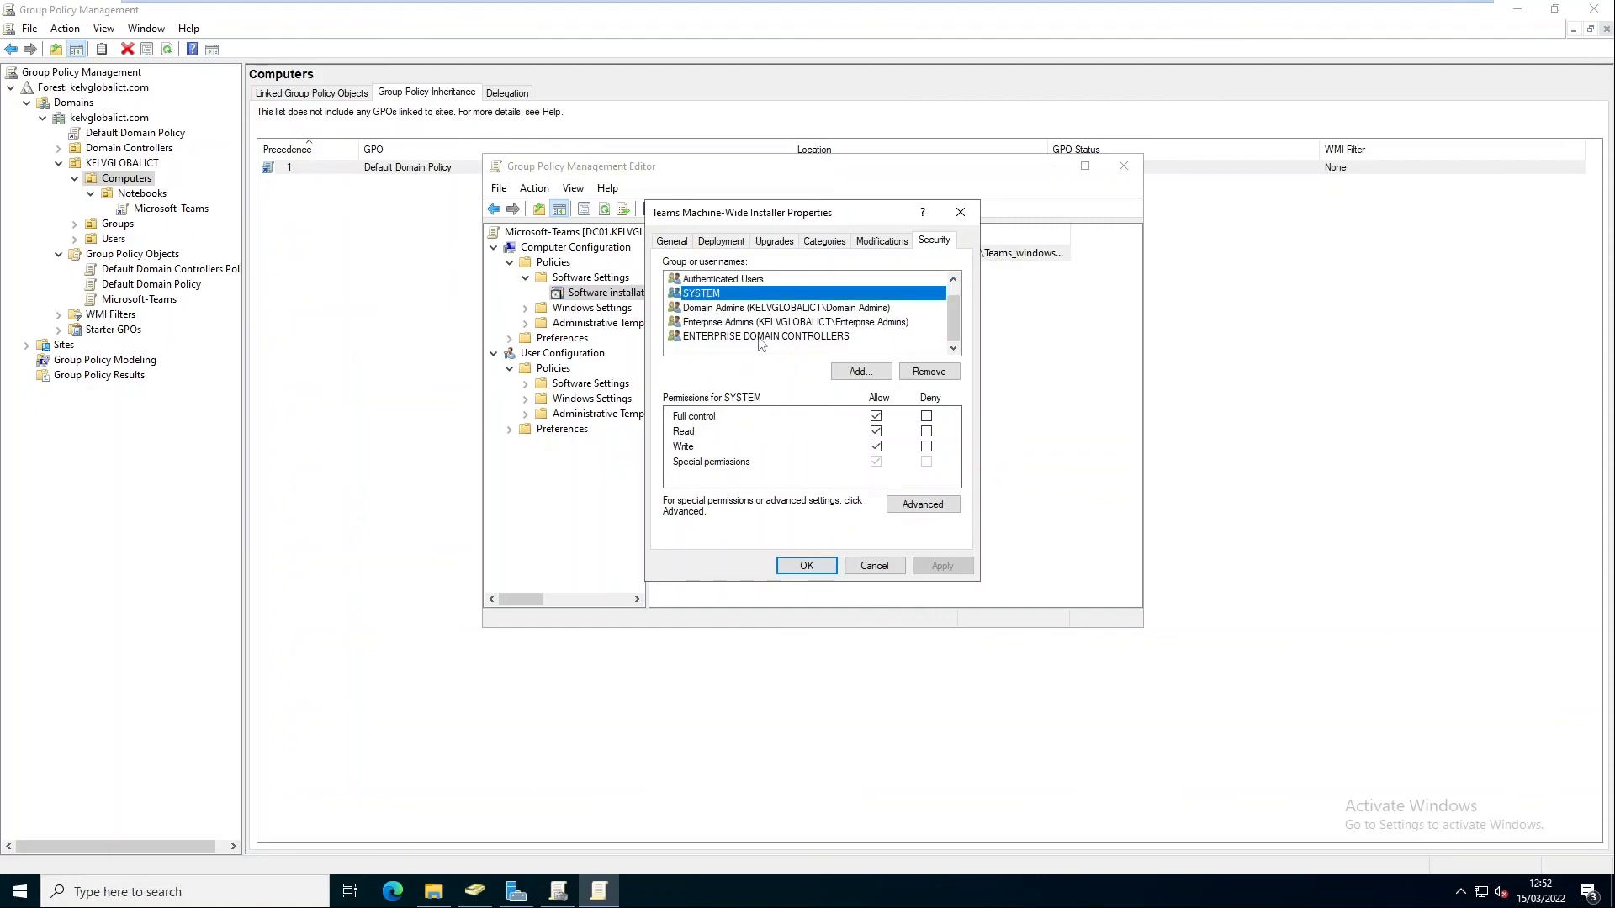
click(805, 565)
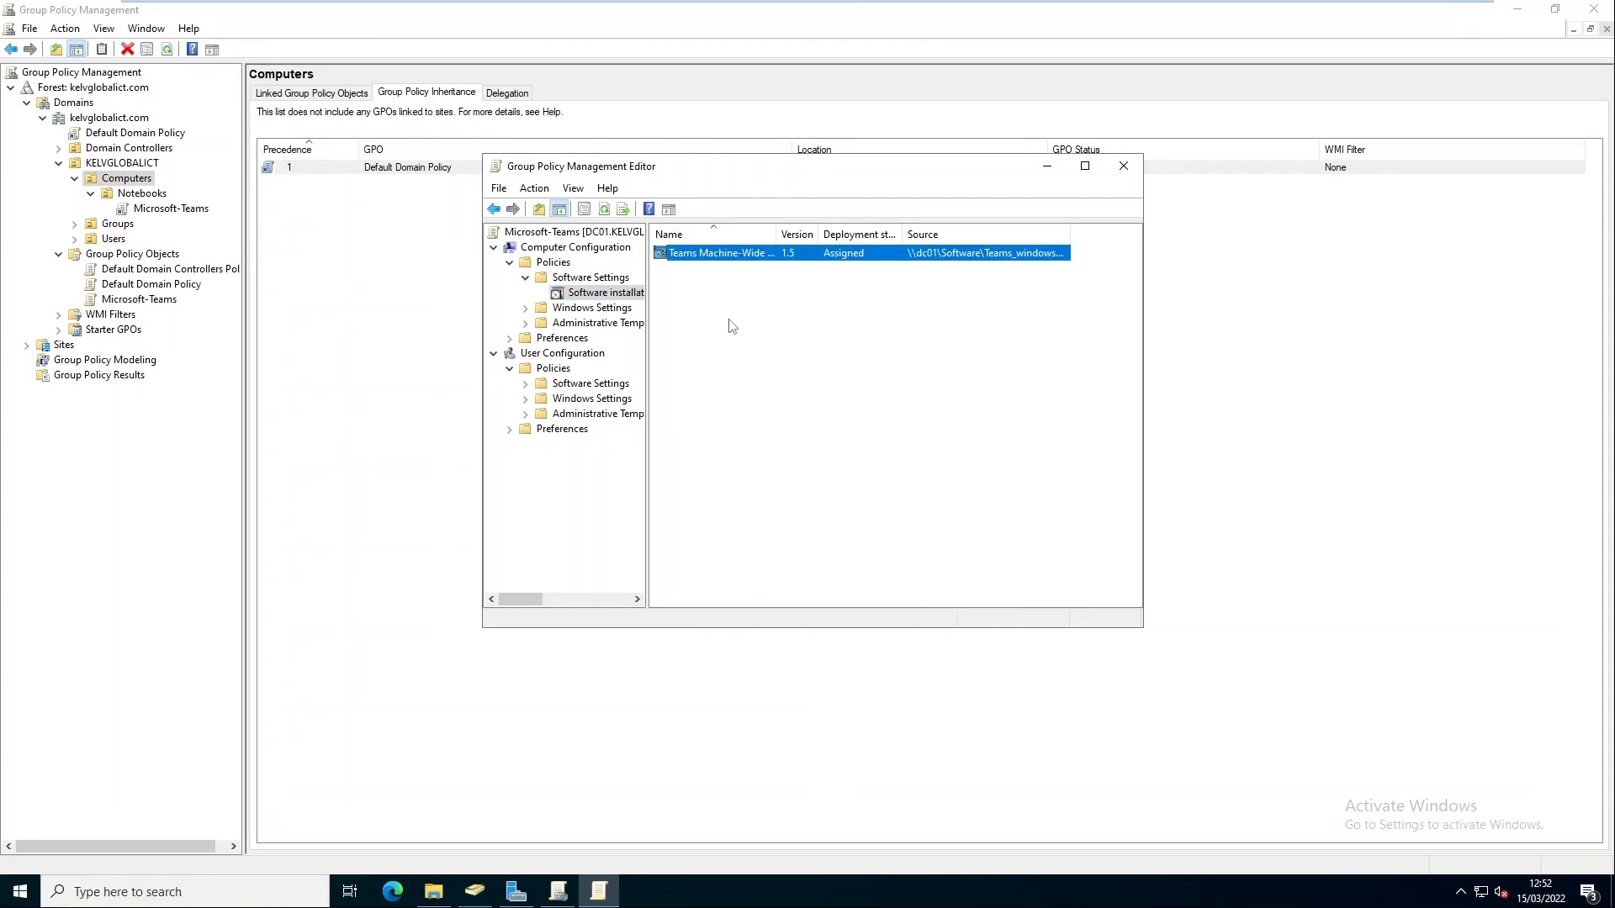
click(1124, 165)
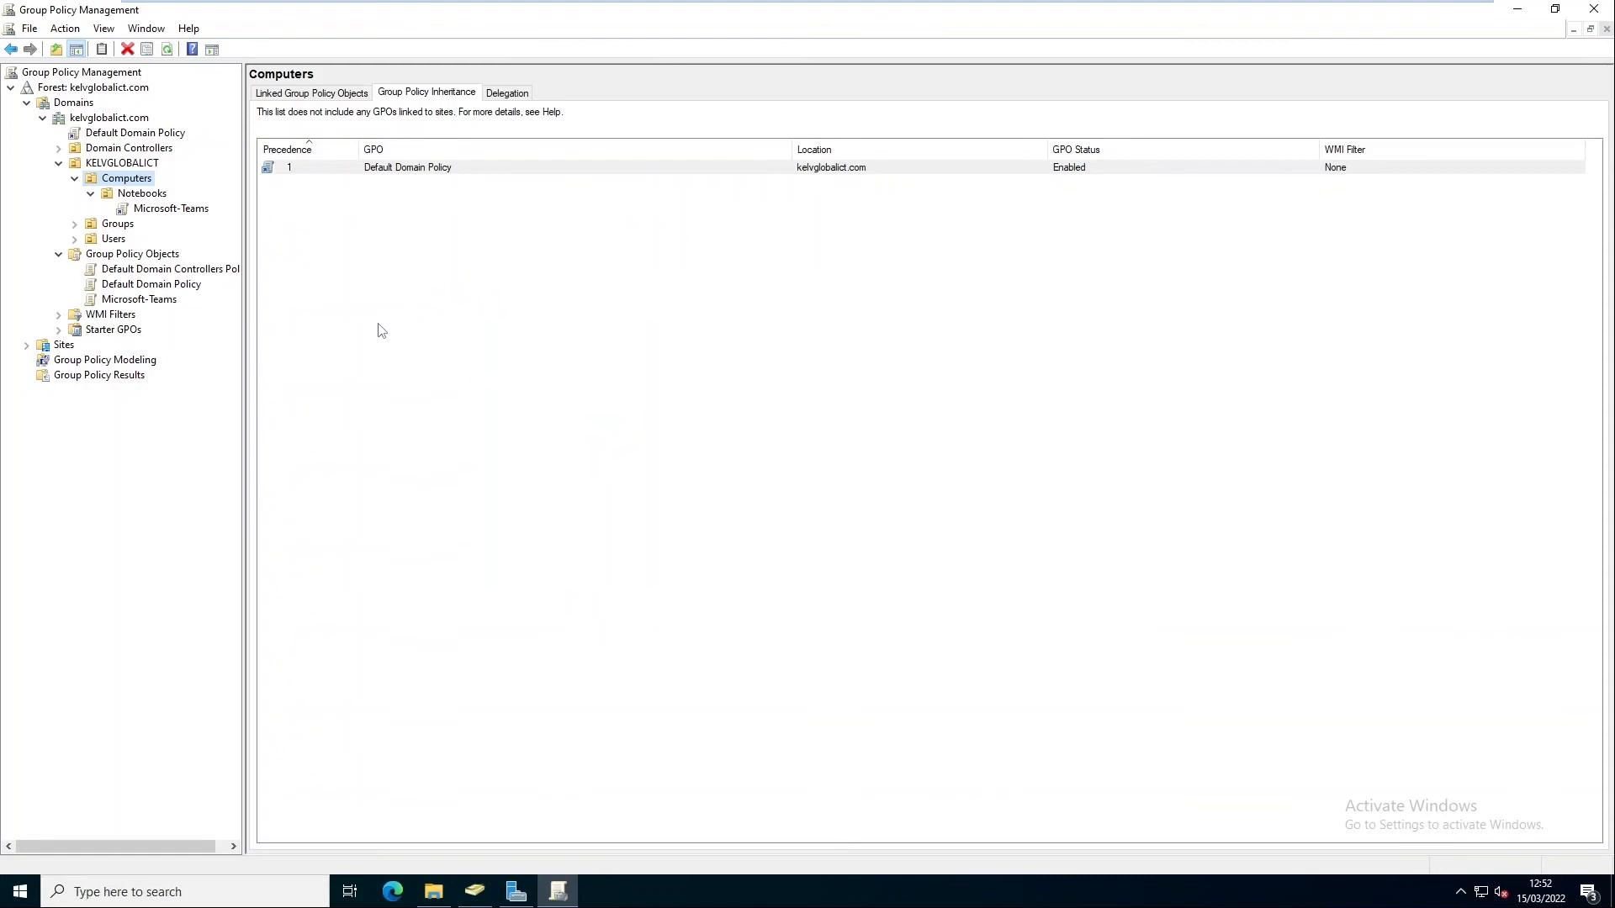
Look at the Sales unit under KELVGLOBALICT Users in Group Policy Management and its members in Active Directory Users and Computers
click(75, 239)
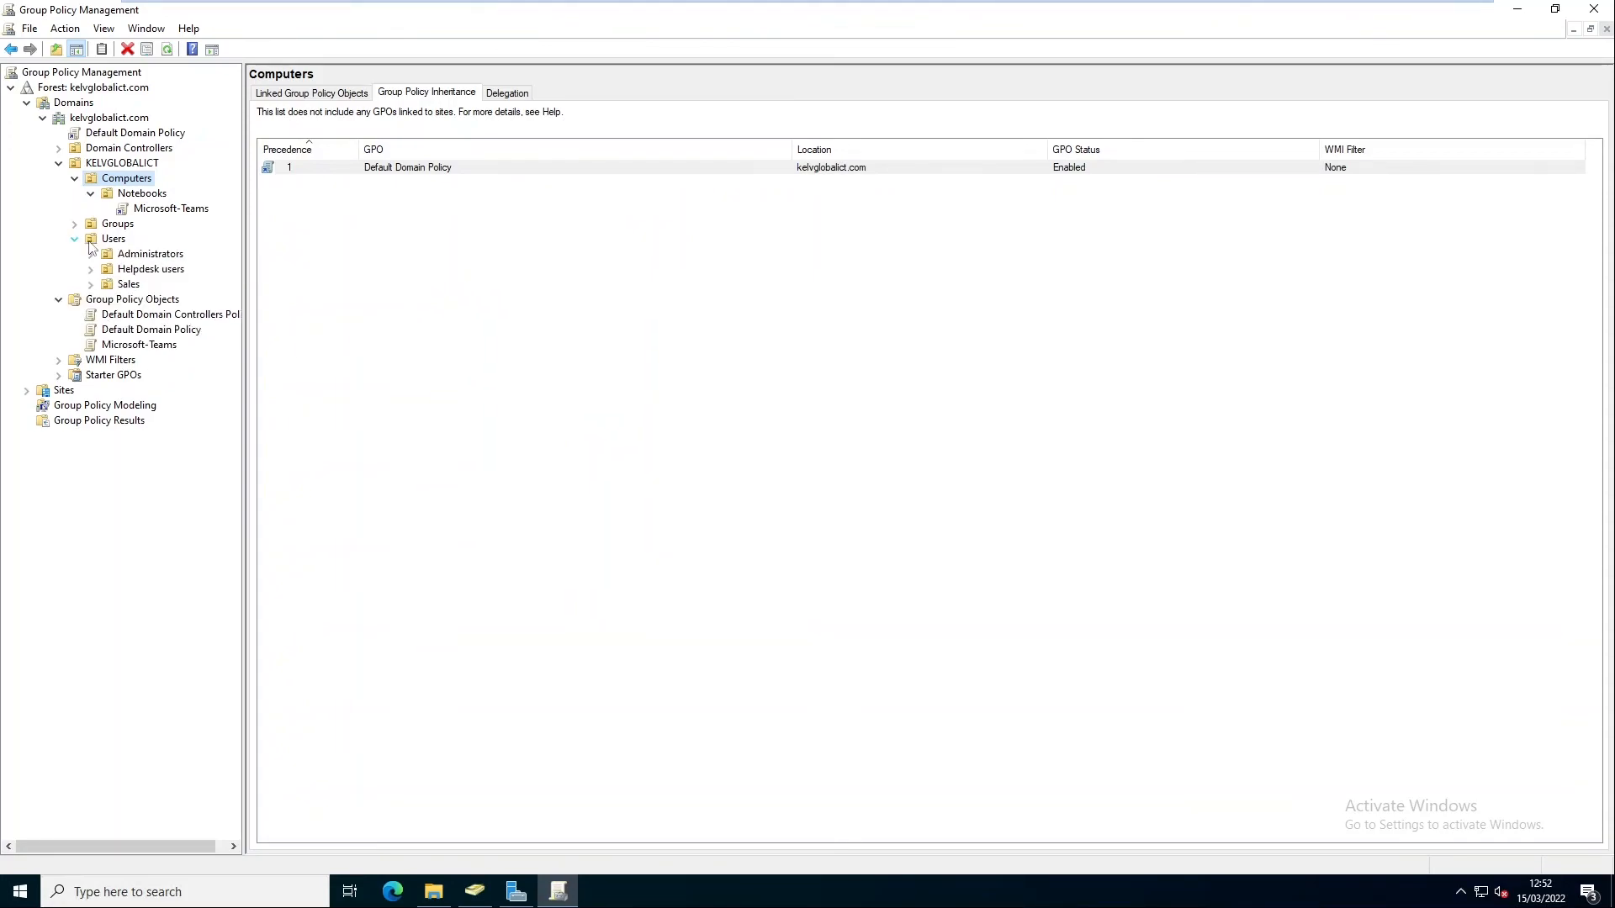
click(128, 285)
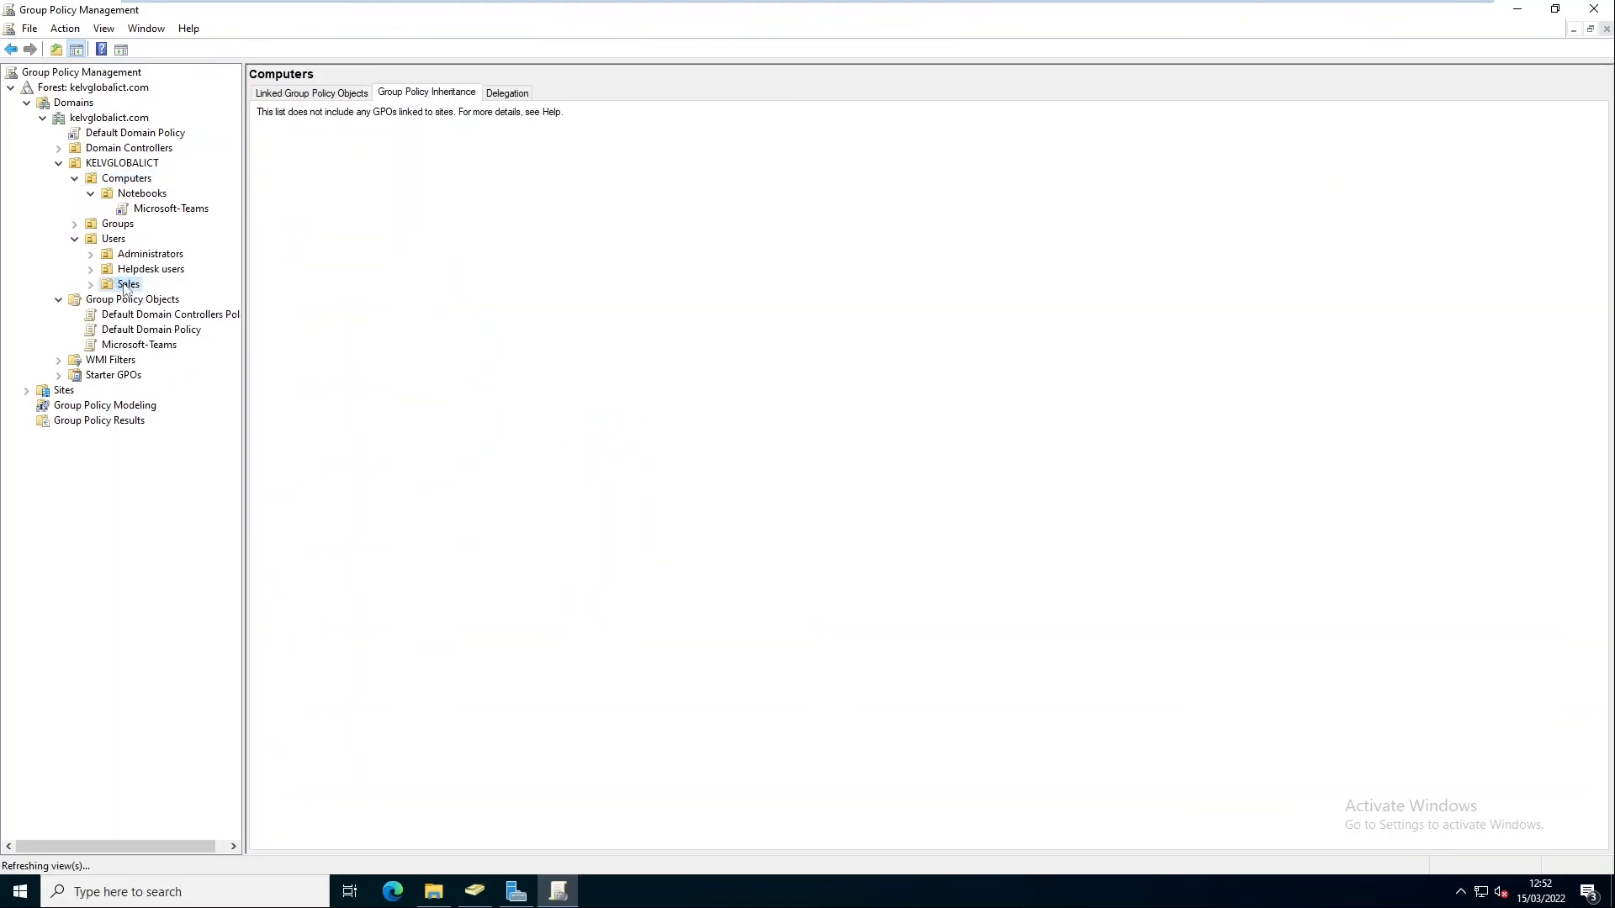
click(472, 893)
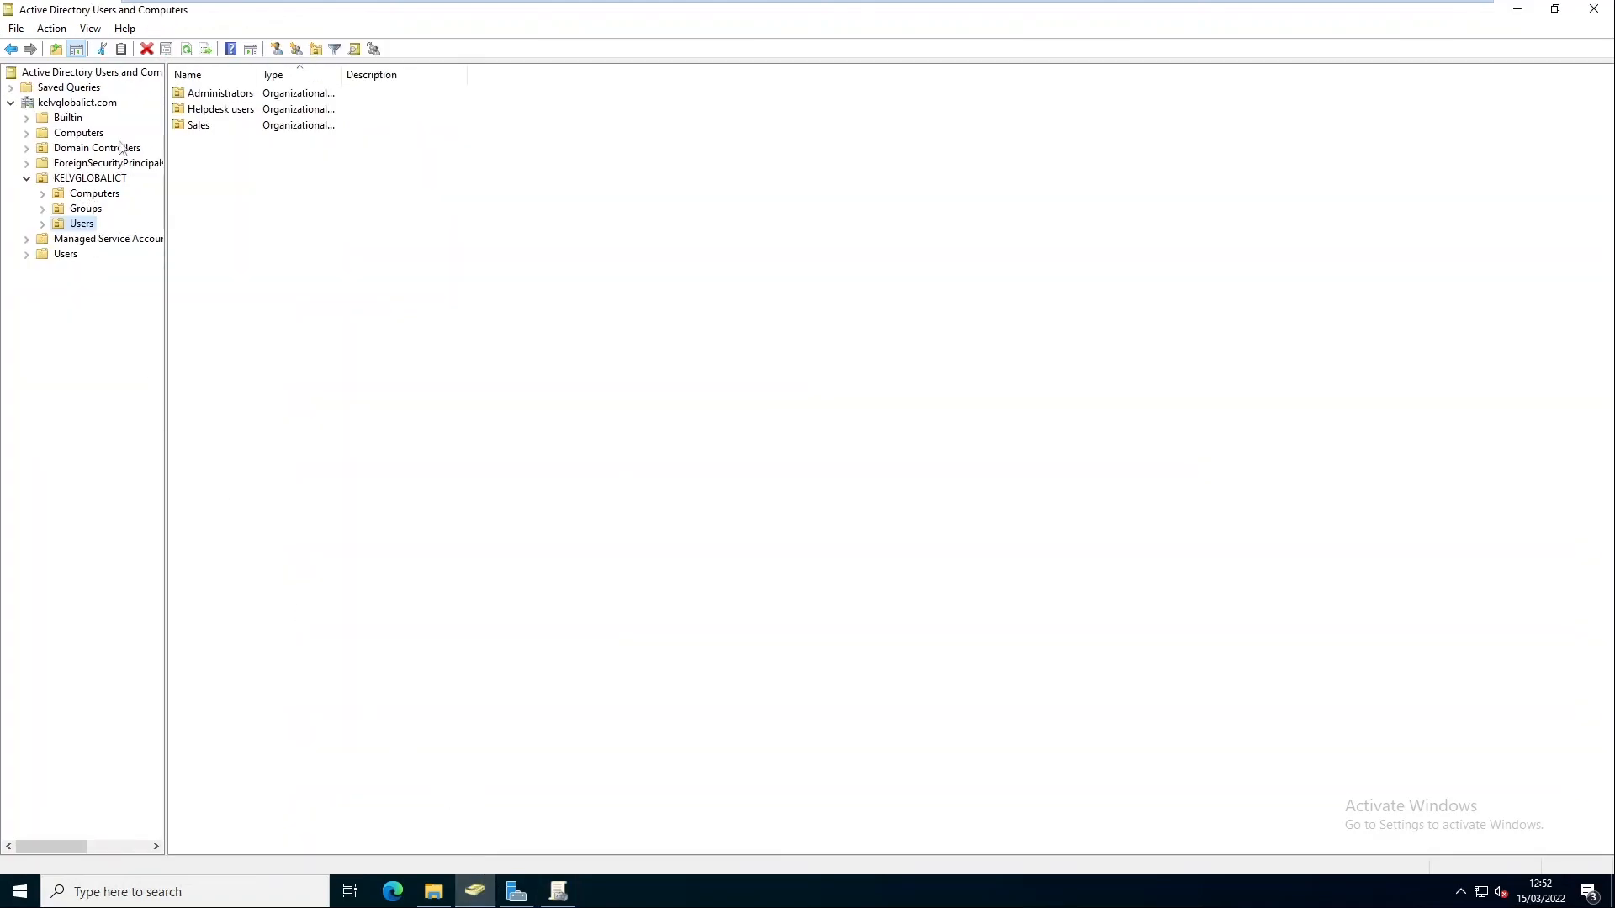
click(43, 224)
click(94, 269)
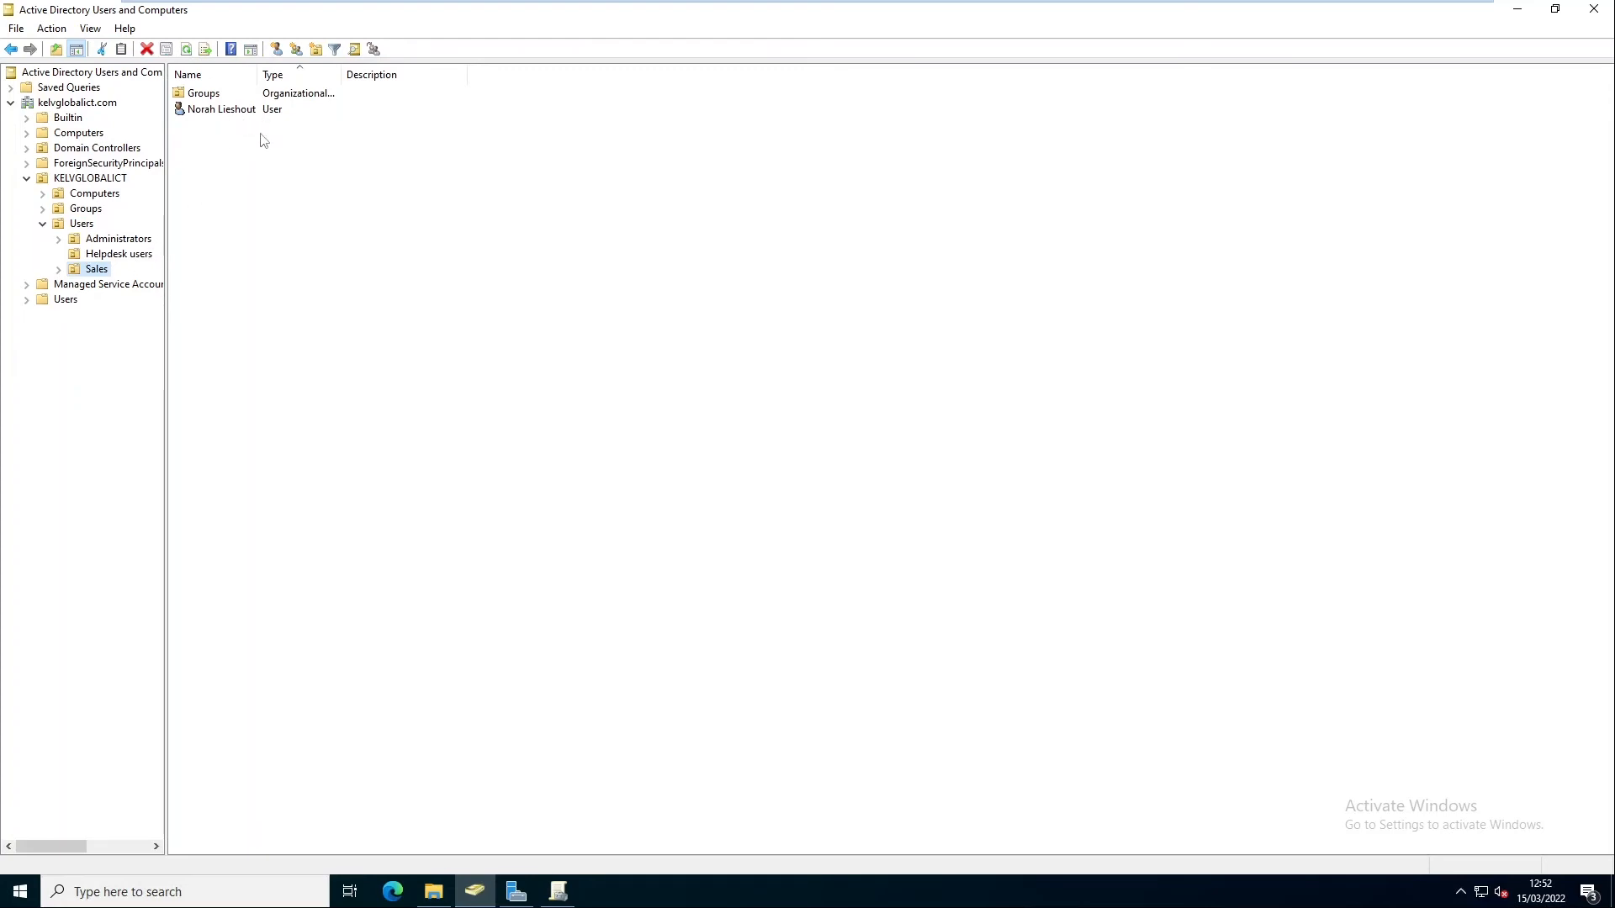
In Group Policy Management, create a GPO named Sales-Policy linked to the Sales unit under KELVGLOBALICT Users
click(559, 892)
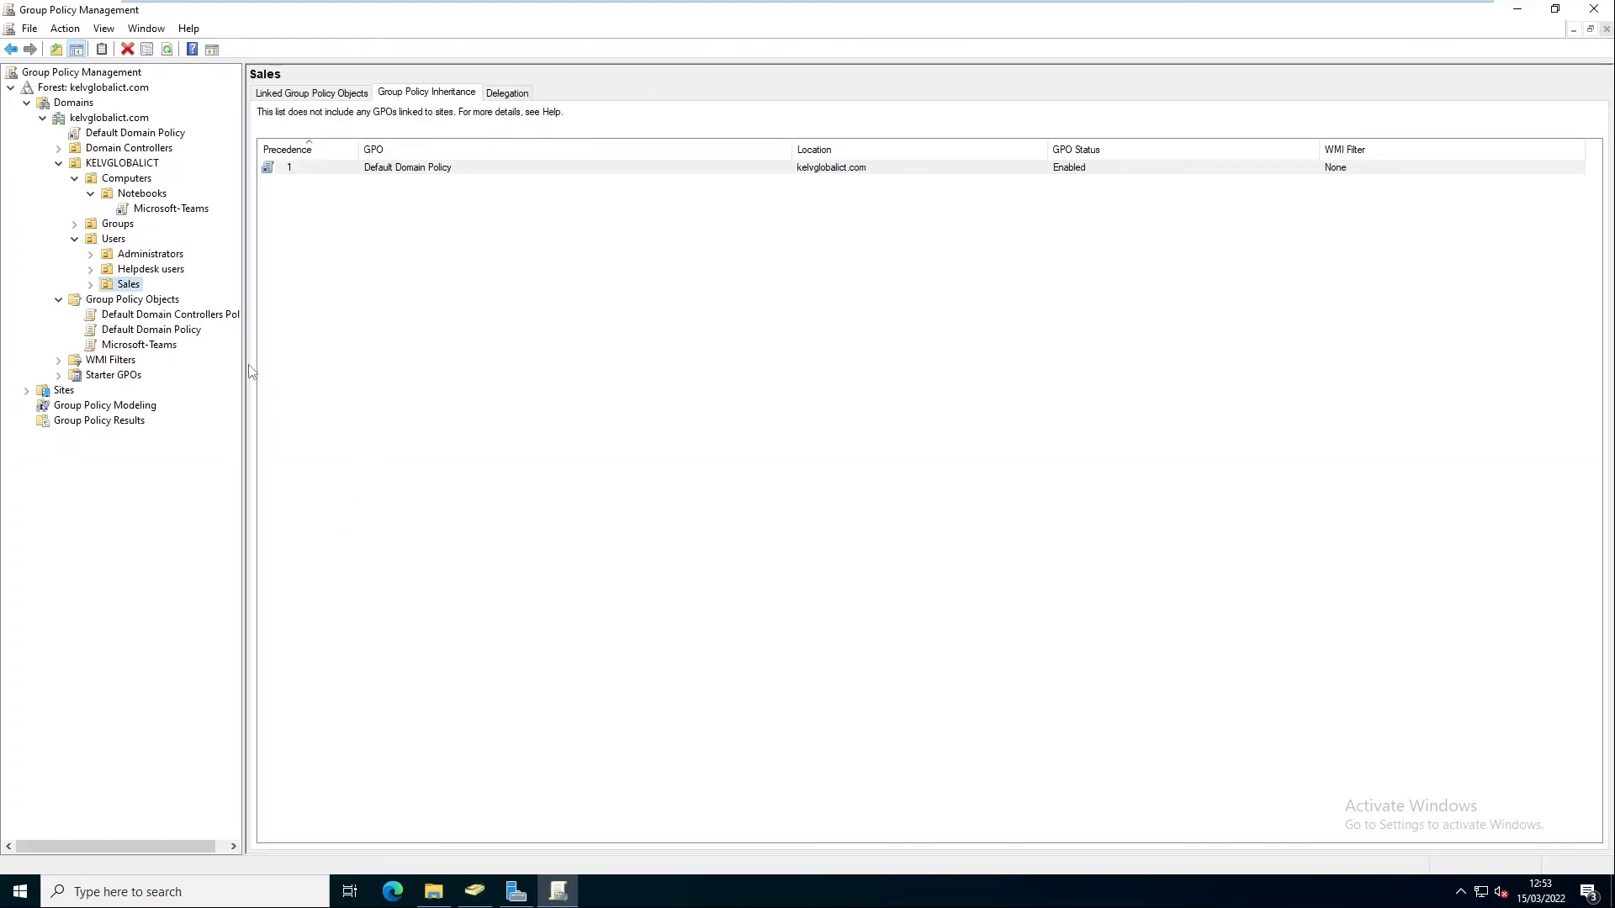
click(91, 285)
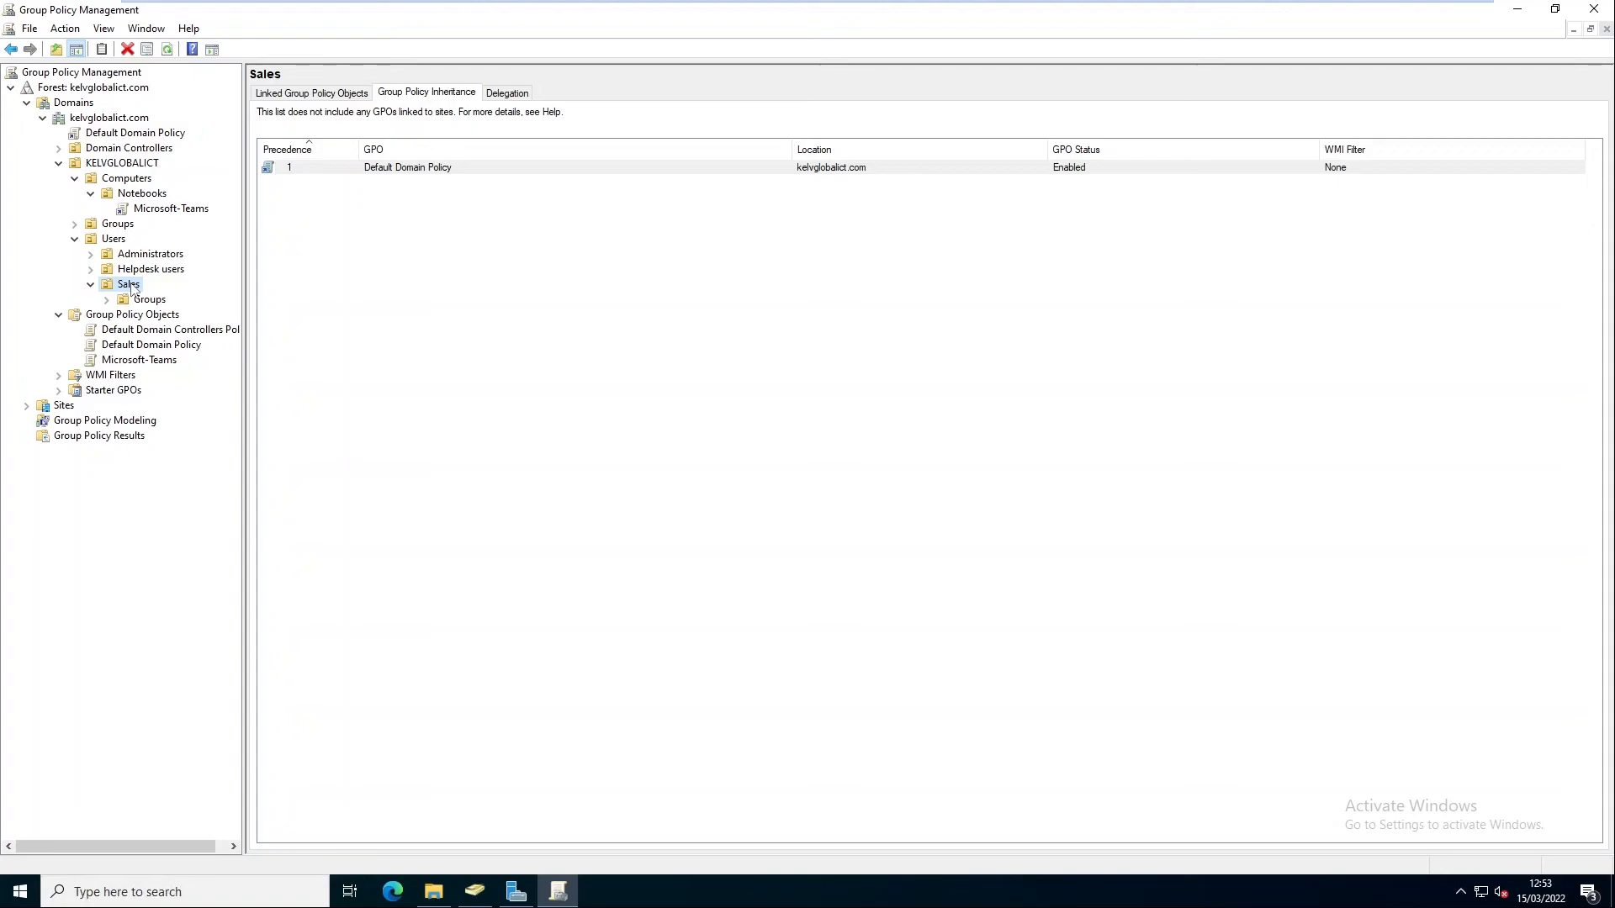
right_click(130, 289)
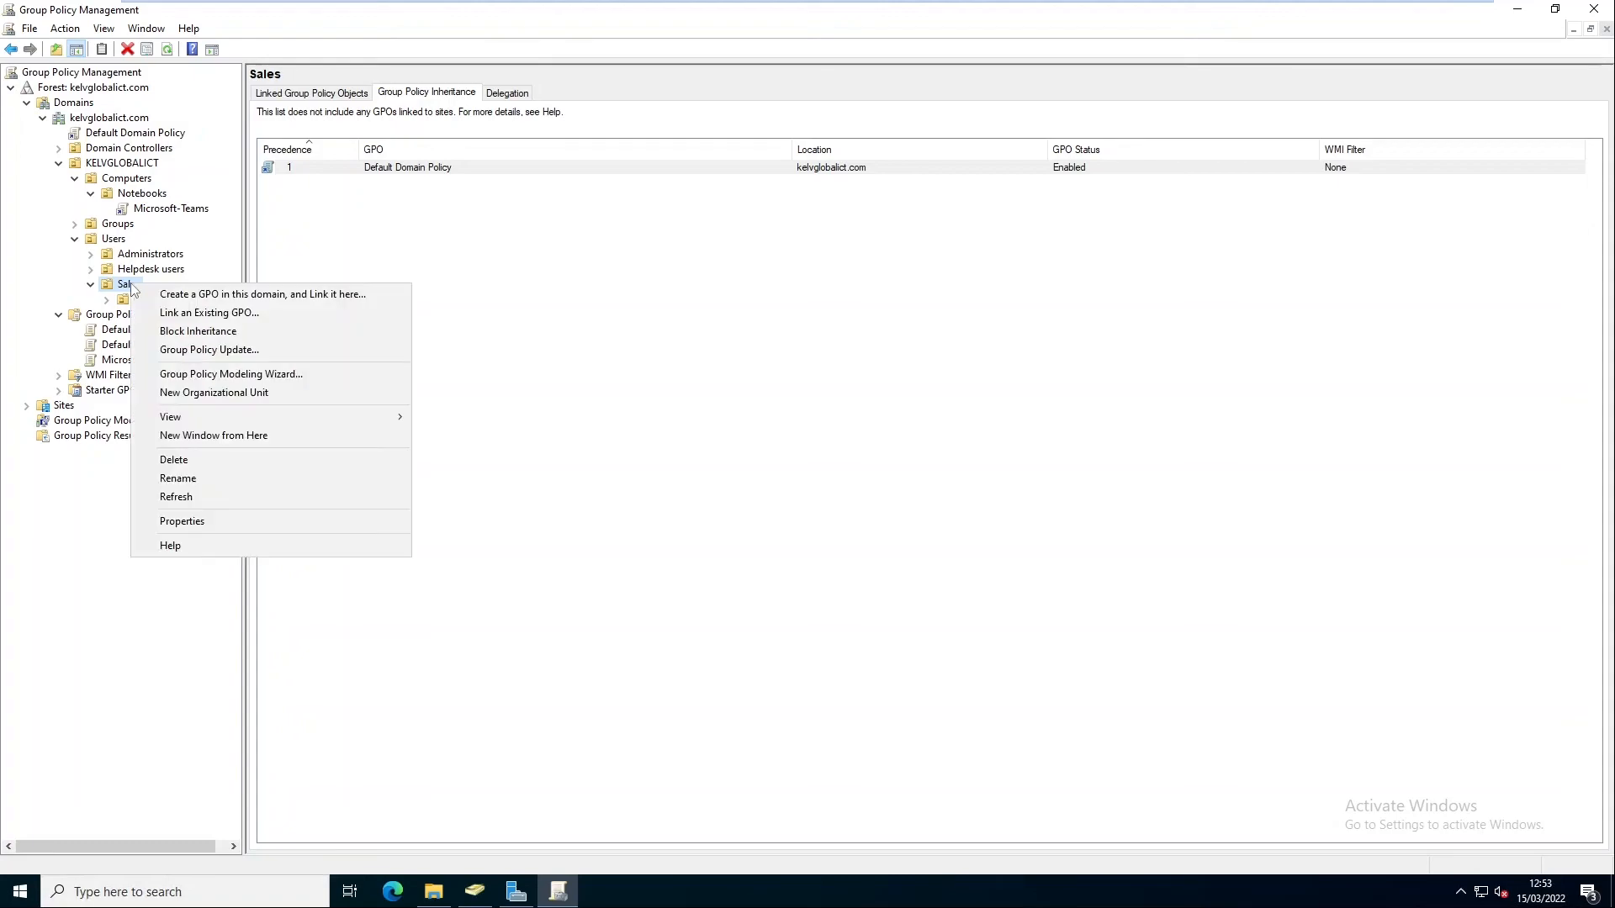
click(211, 294)
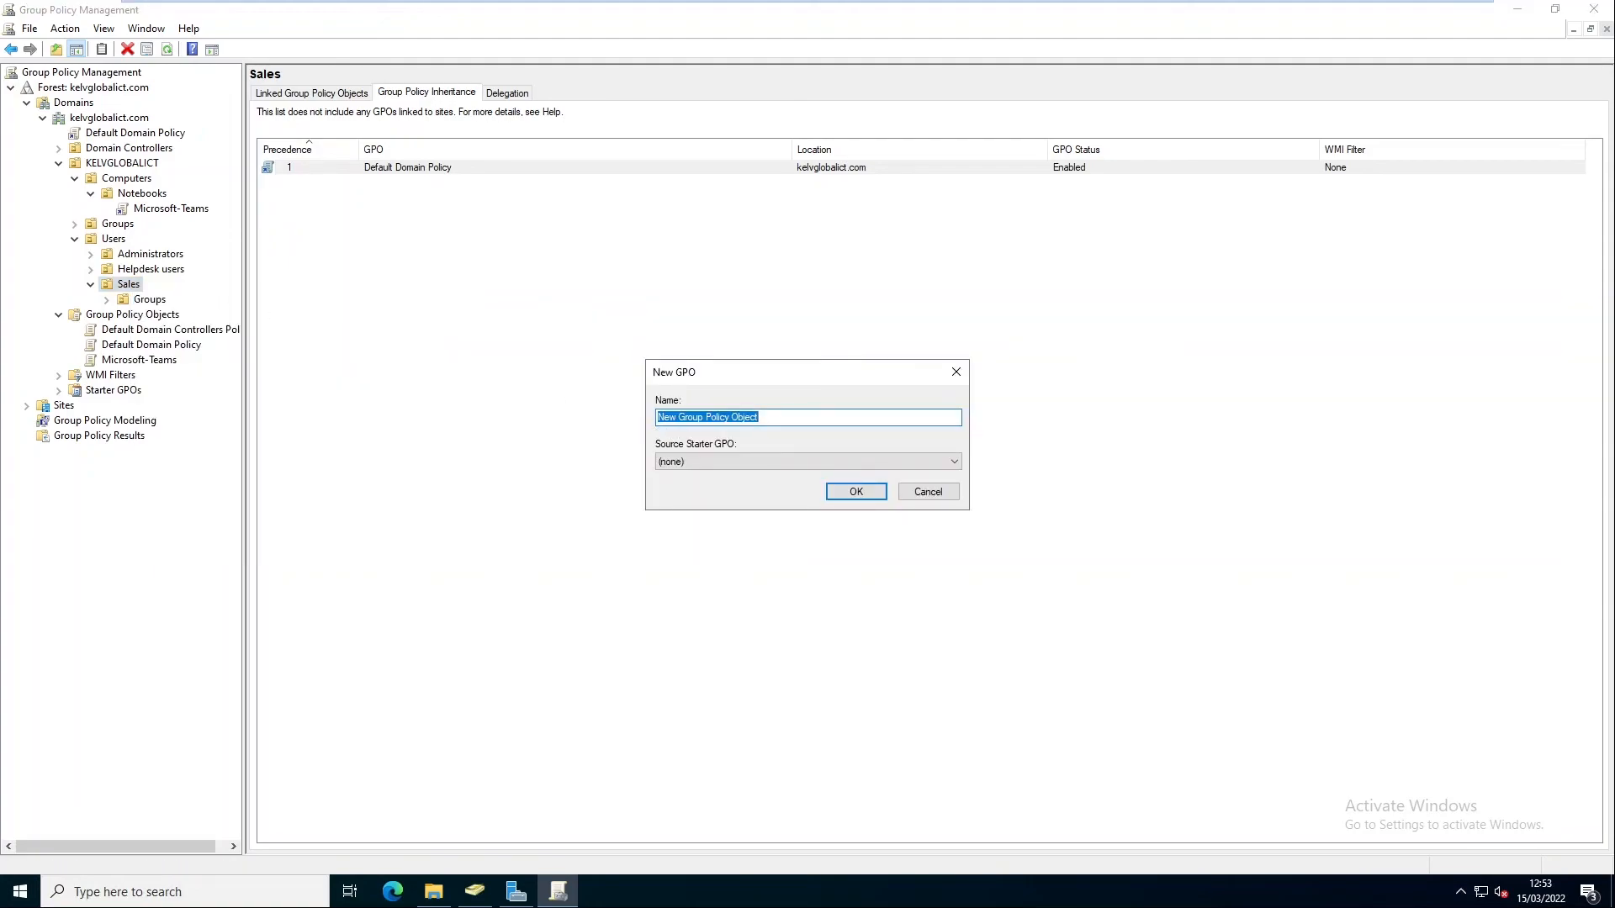
text(Sales-Policy)
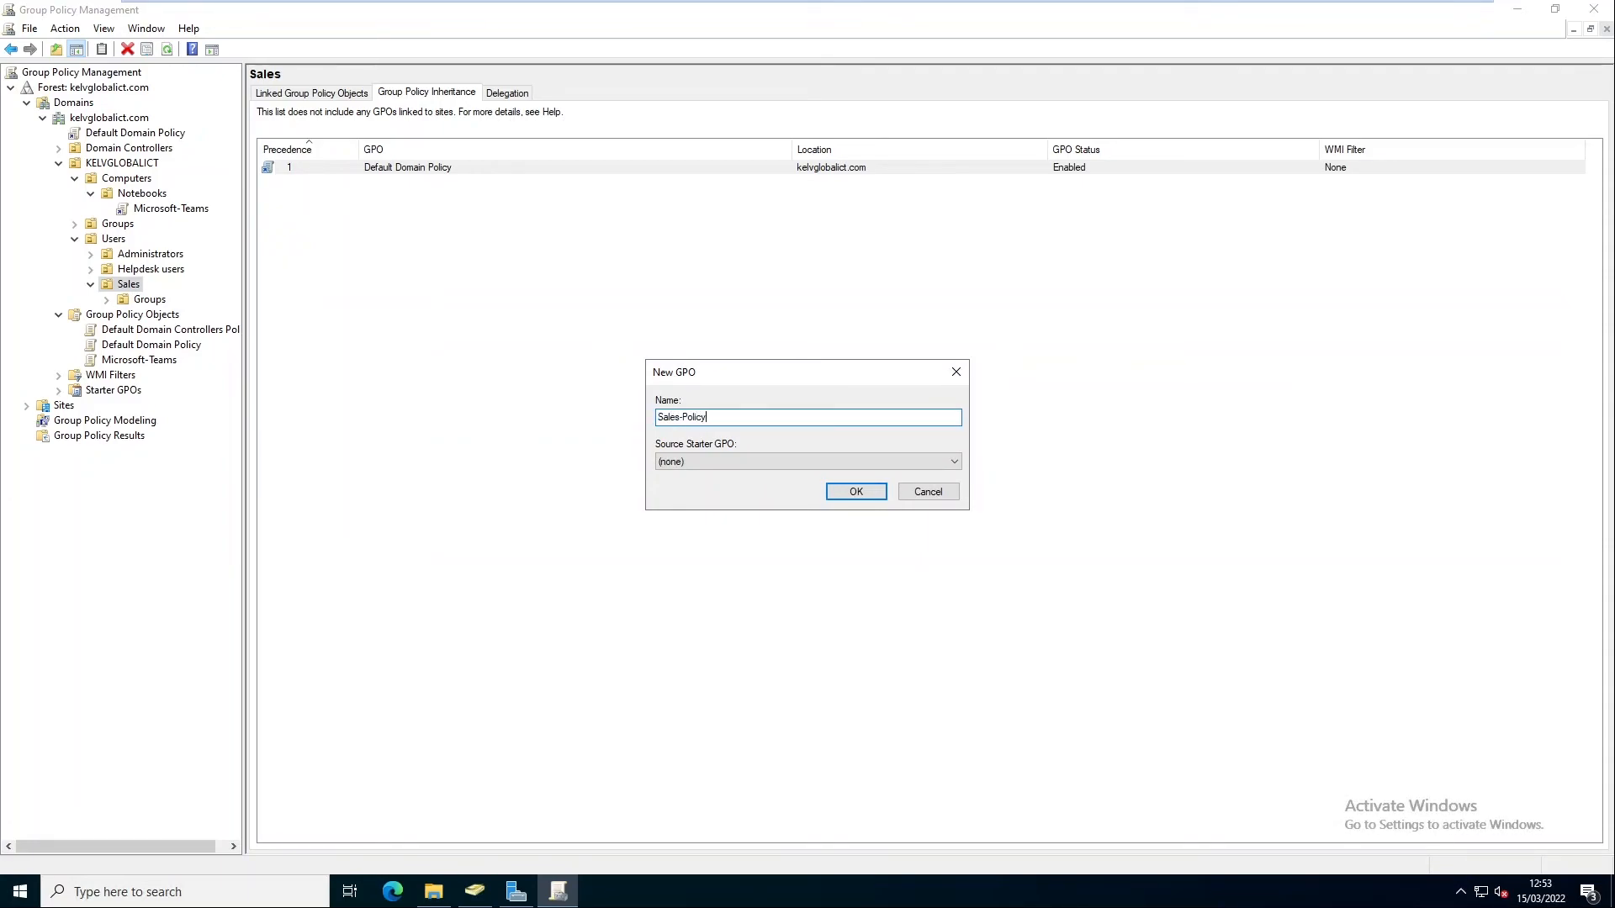
click(856, 492)
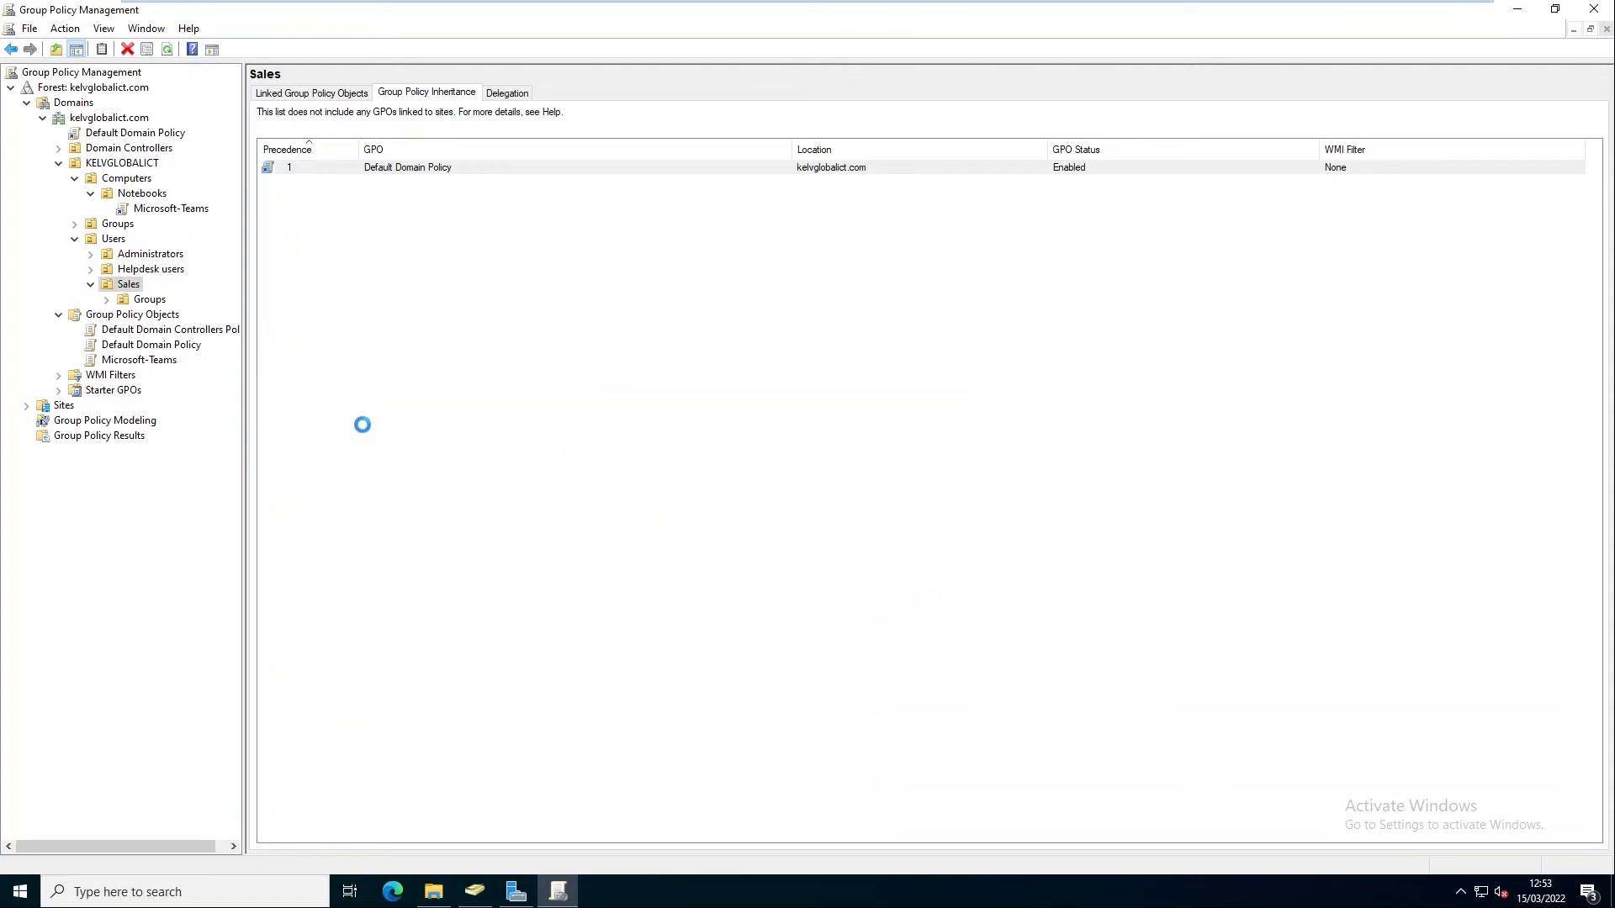
Open Sales-Policy for editing and show the Desktop settings in the Administrative Templates of its User Configuration policies
right_click(163, 304)
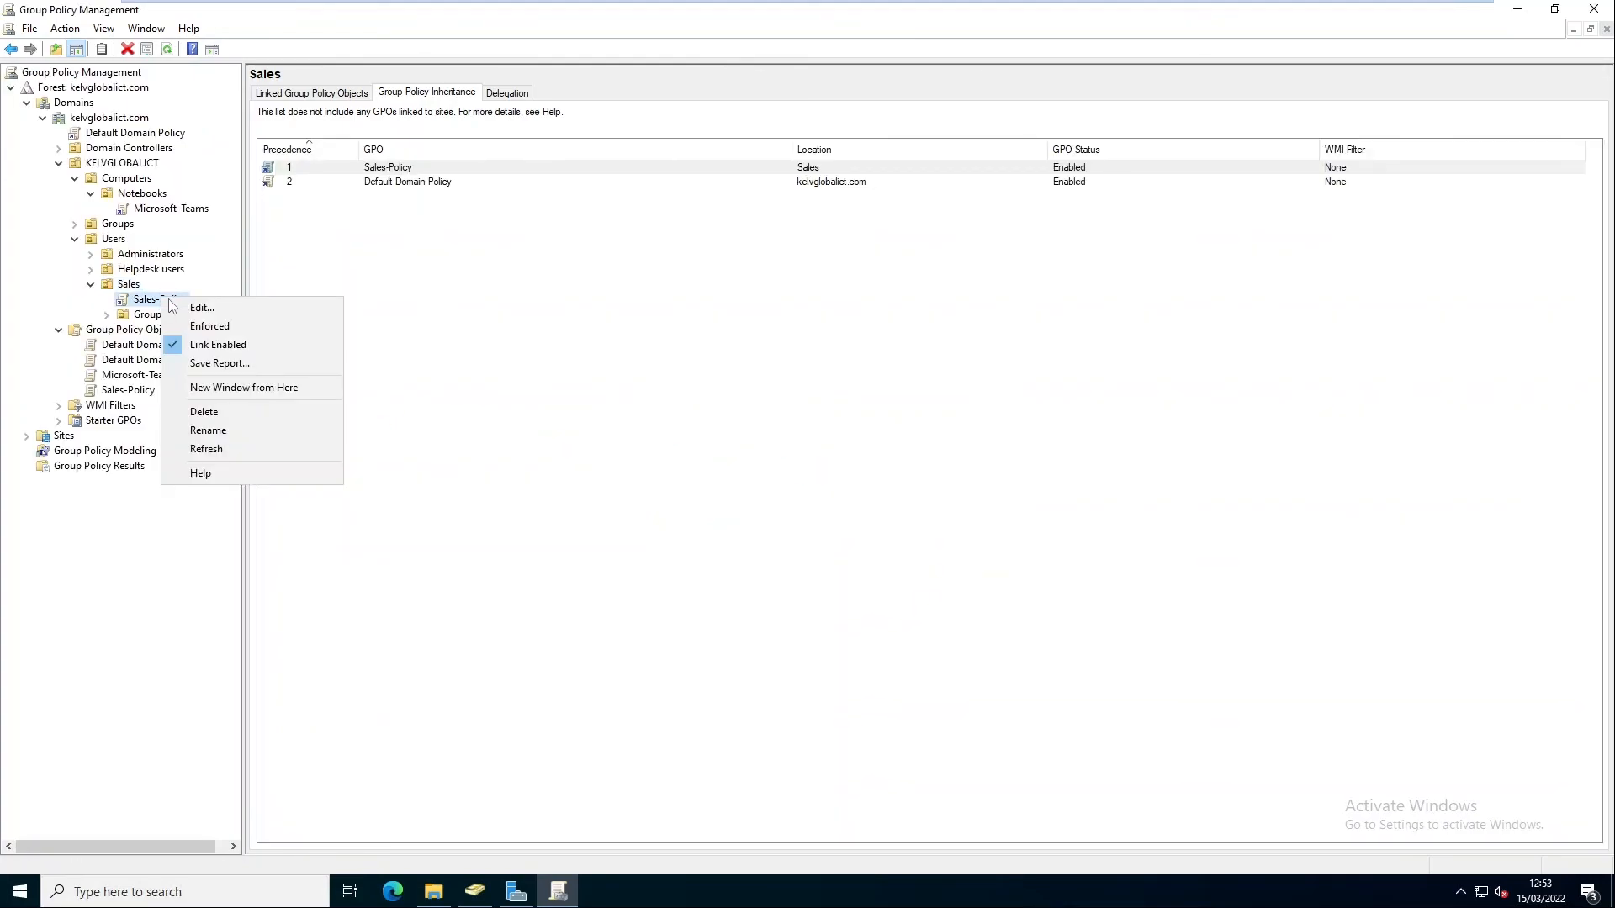
click(201, 307)
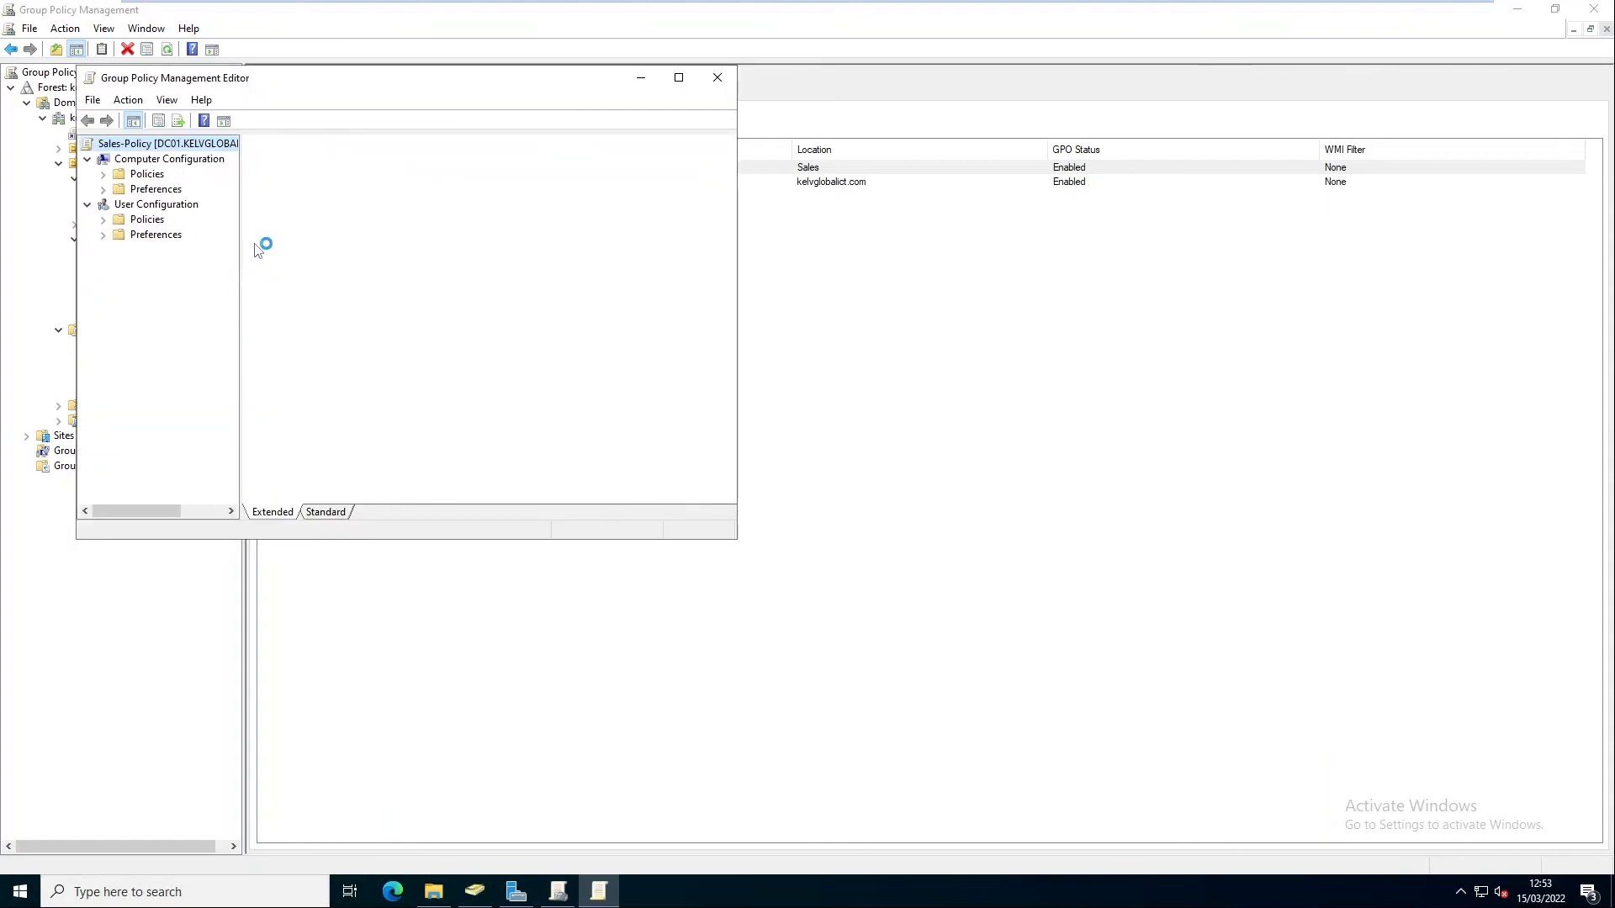
drag(291, 88, 292, 131)
drag(465, 118, 923, 160)
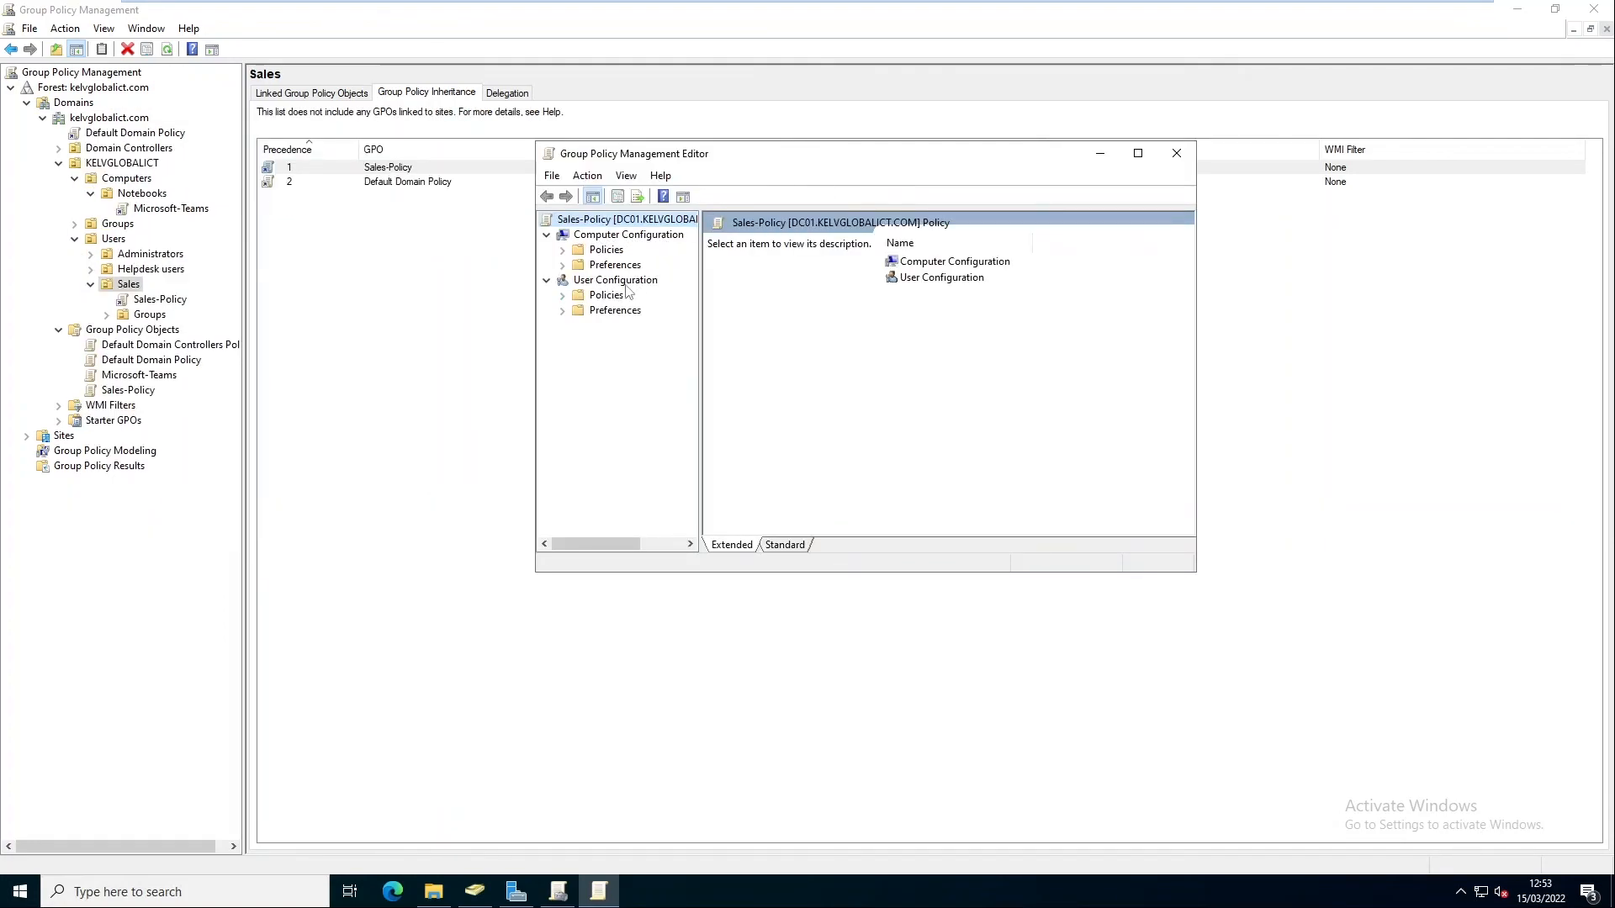
drag(799, 143, 796, 61)
click(563, 213)
drag(802, 572, 800, 855)
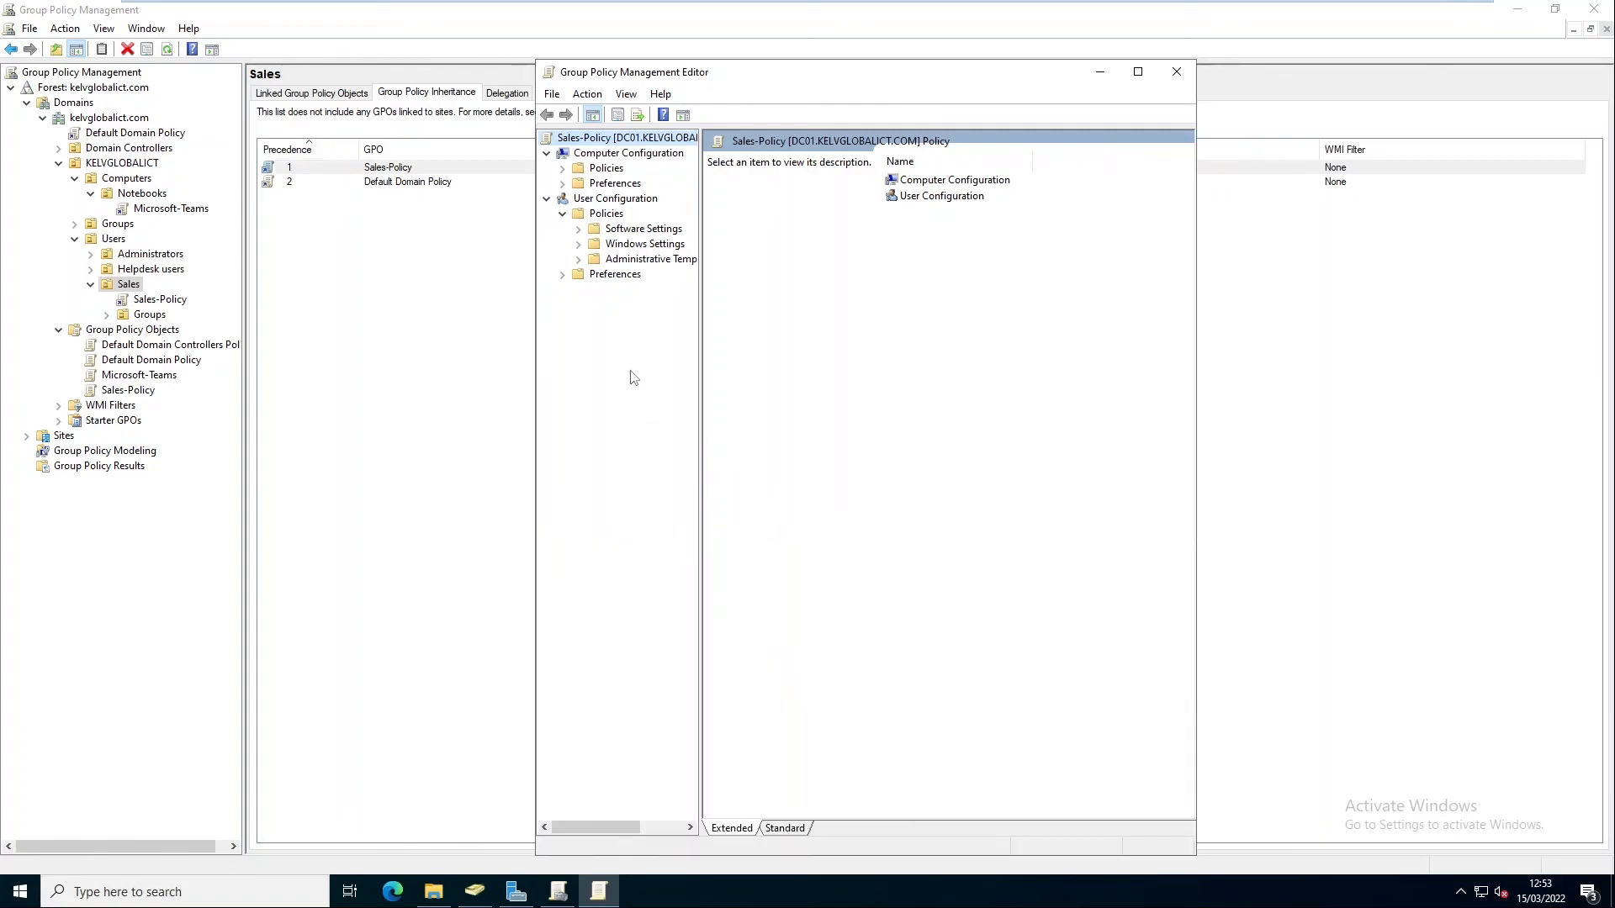
click(579, 259)
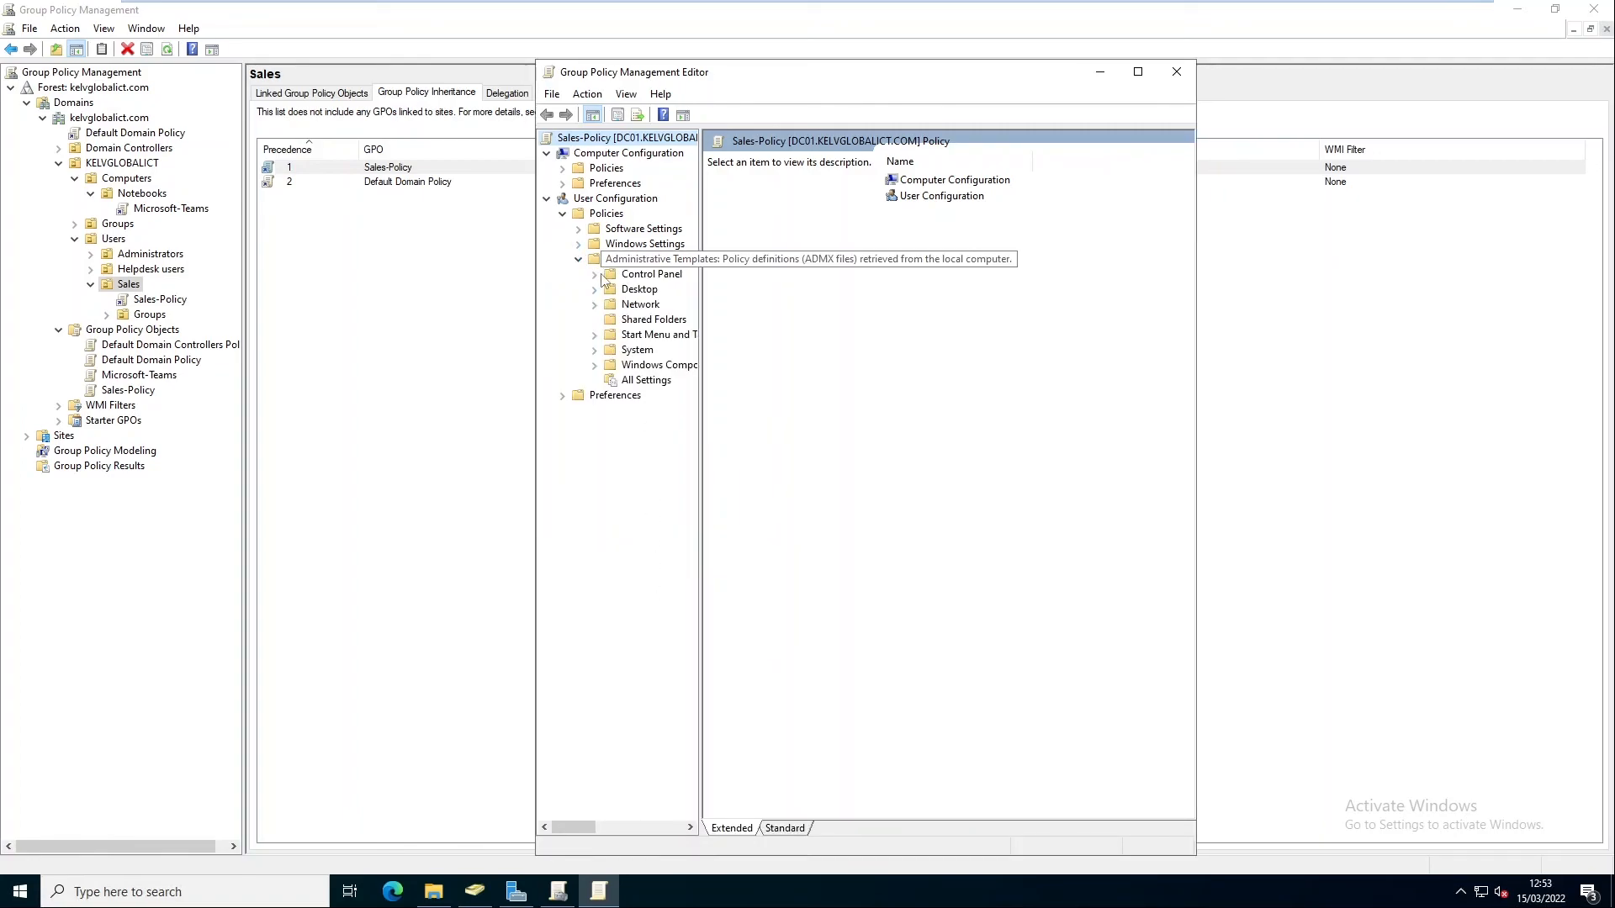
click(624, 291)
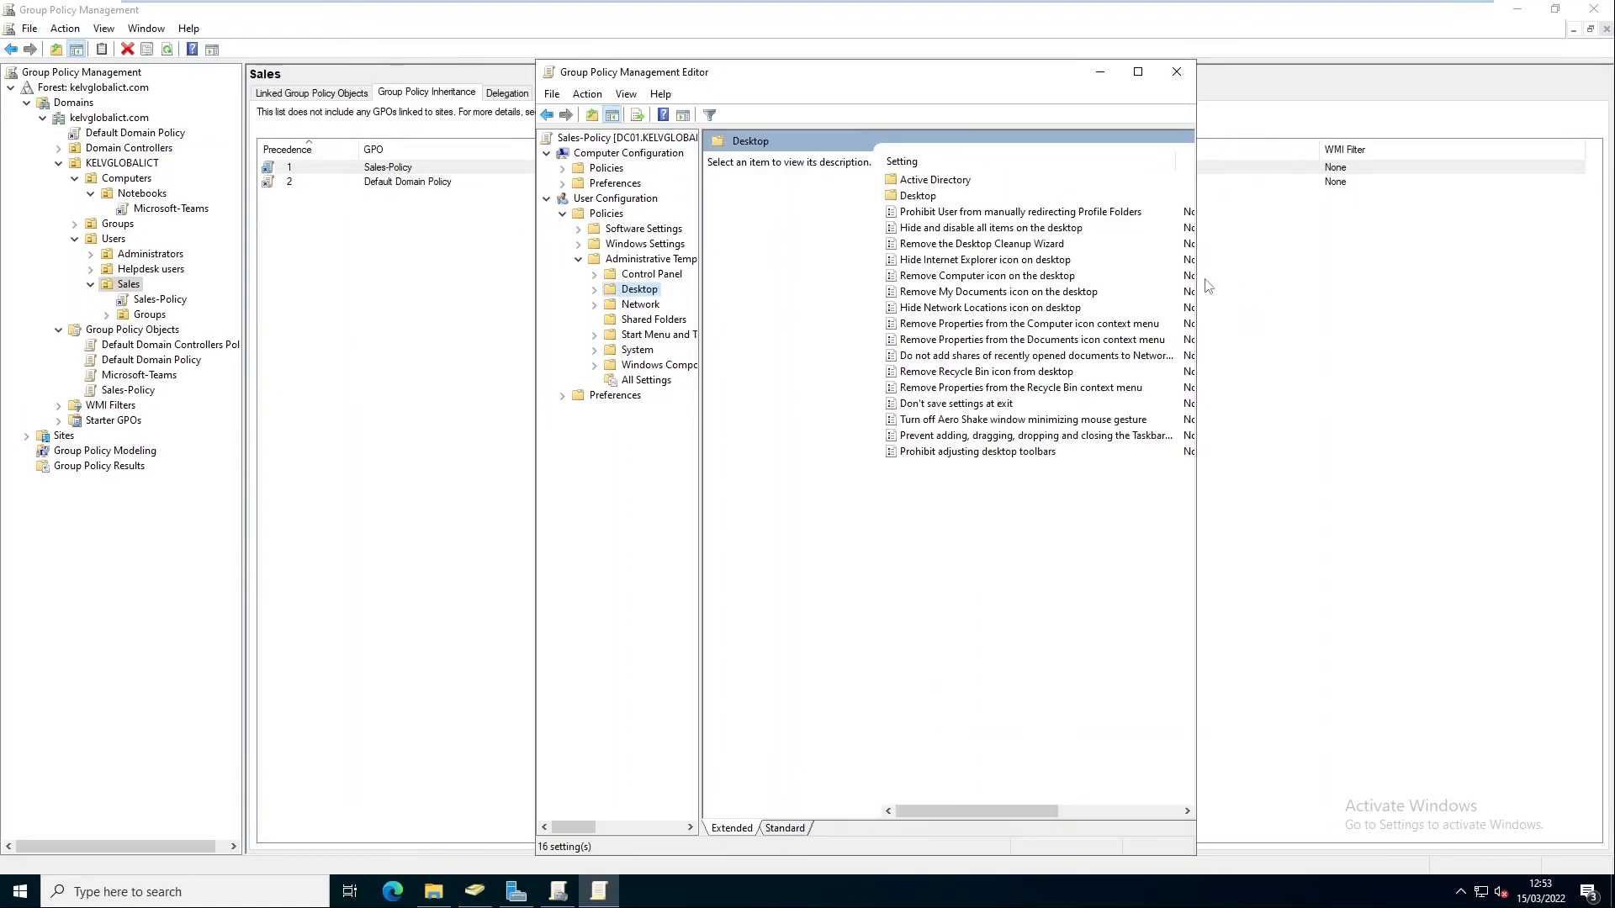
drag(1196, 279, 1417, 273)
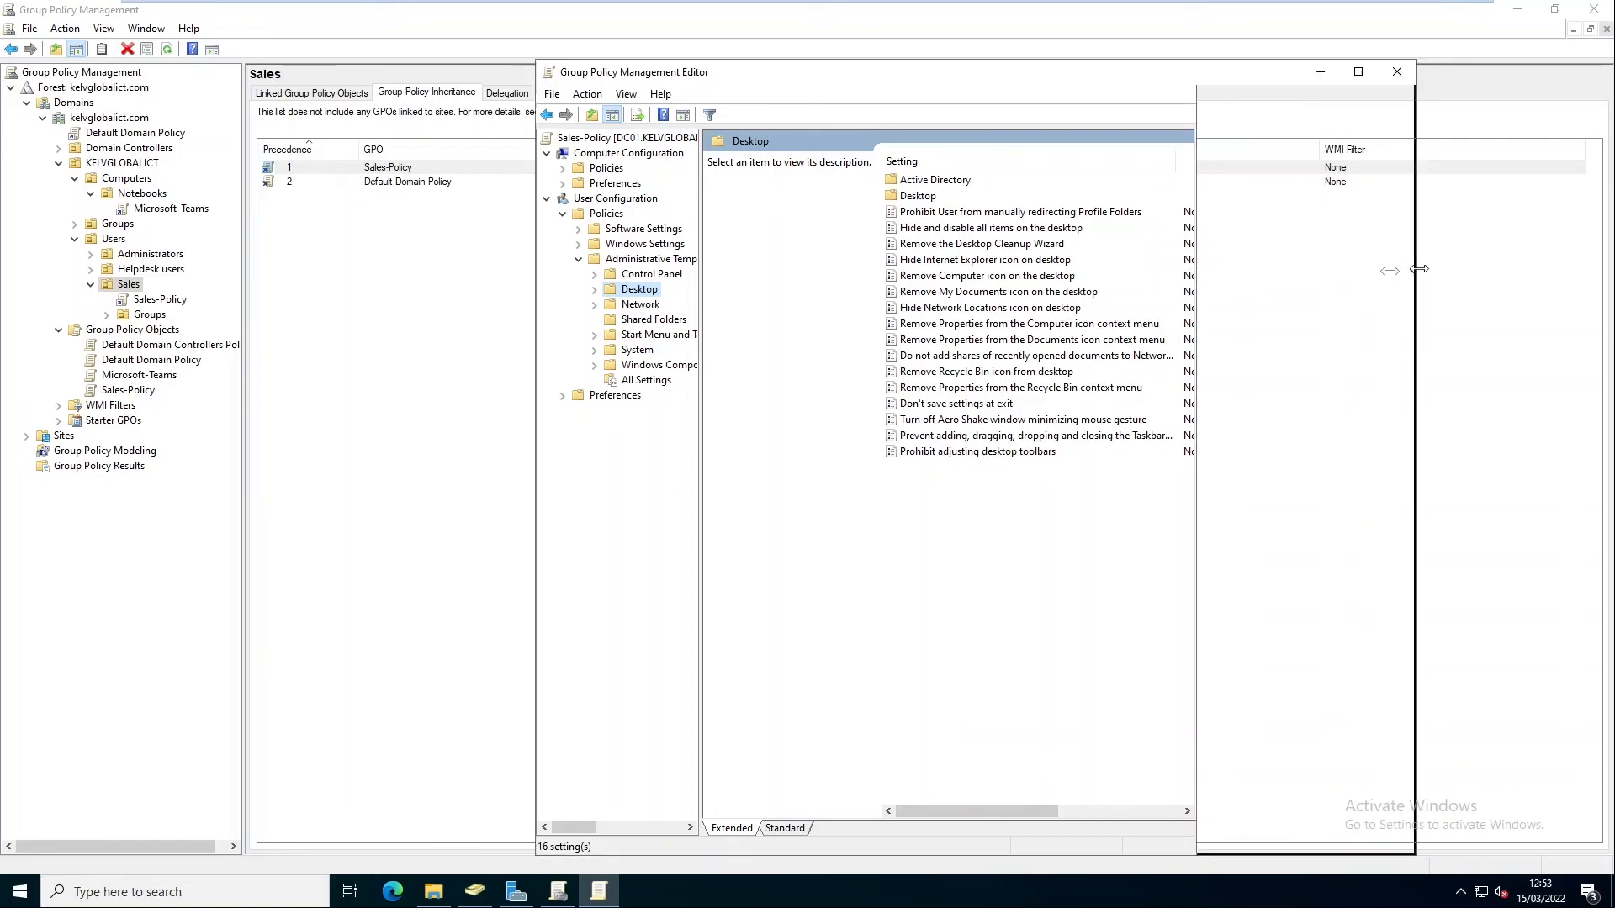
Enable the "Remove Recycle Bin icon from desktop" policy setting
click(998, 373)
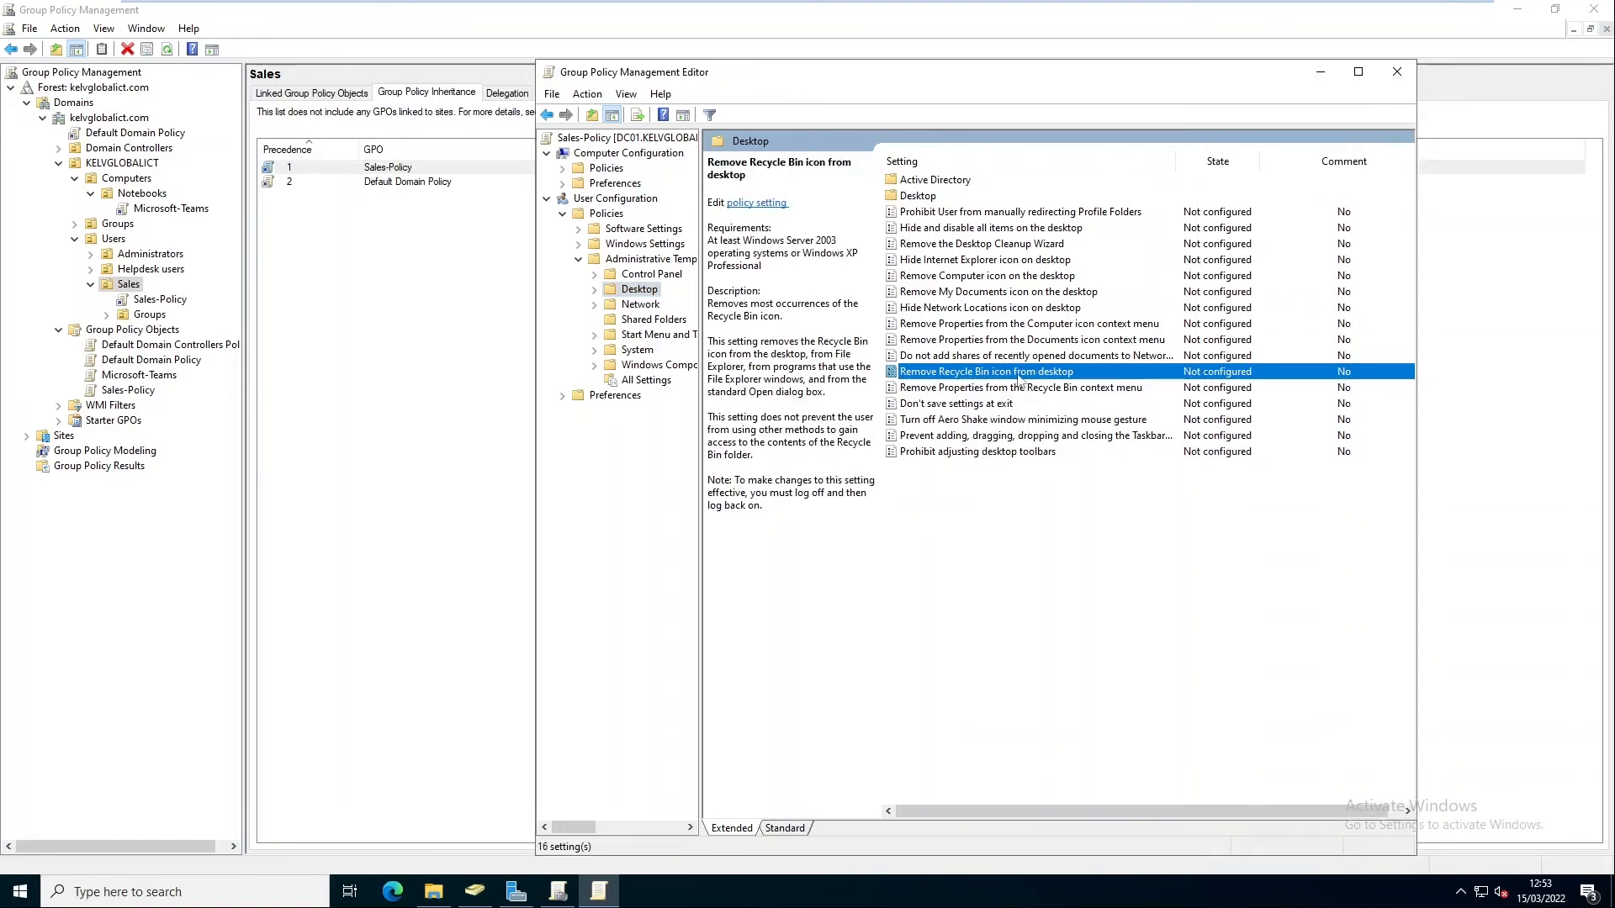
double_click(999, 376)
click(179, 239)
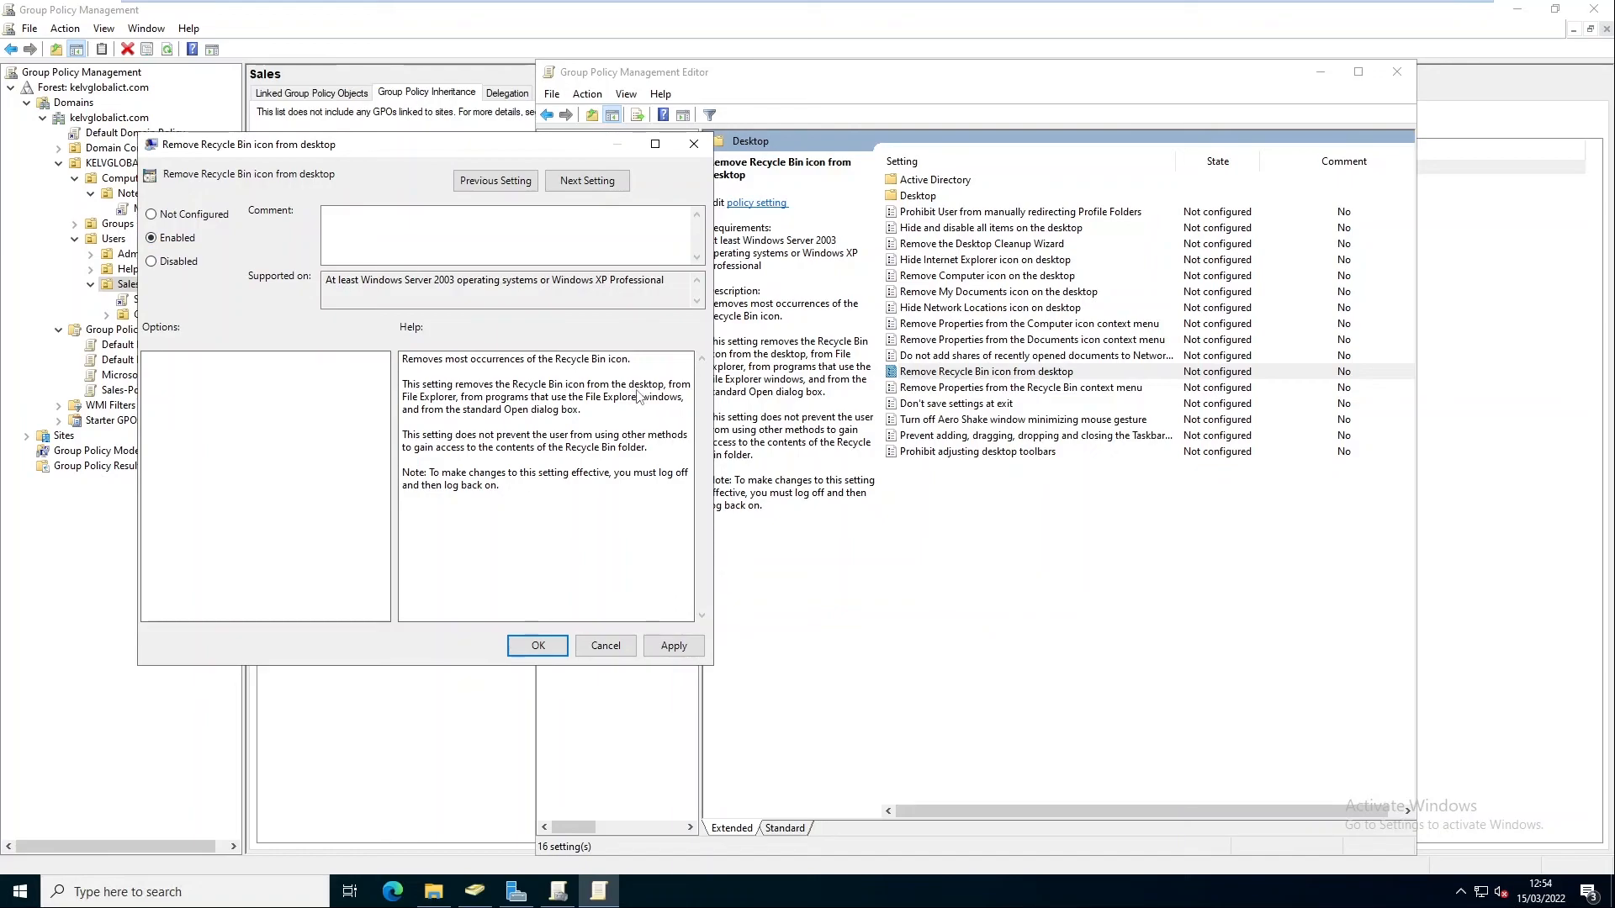
click(541, 645)
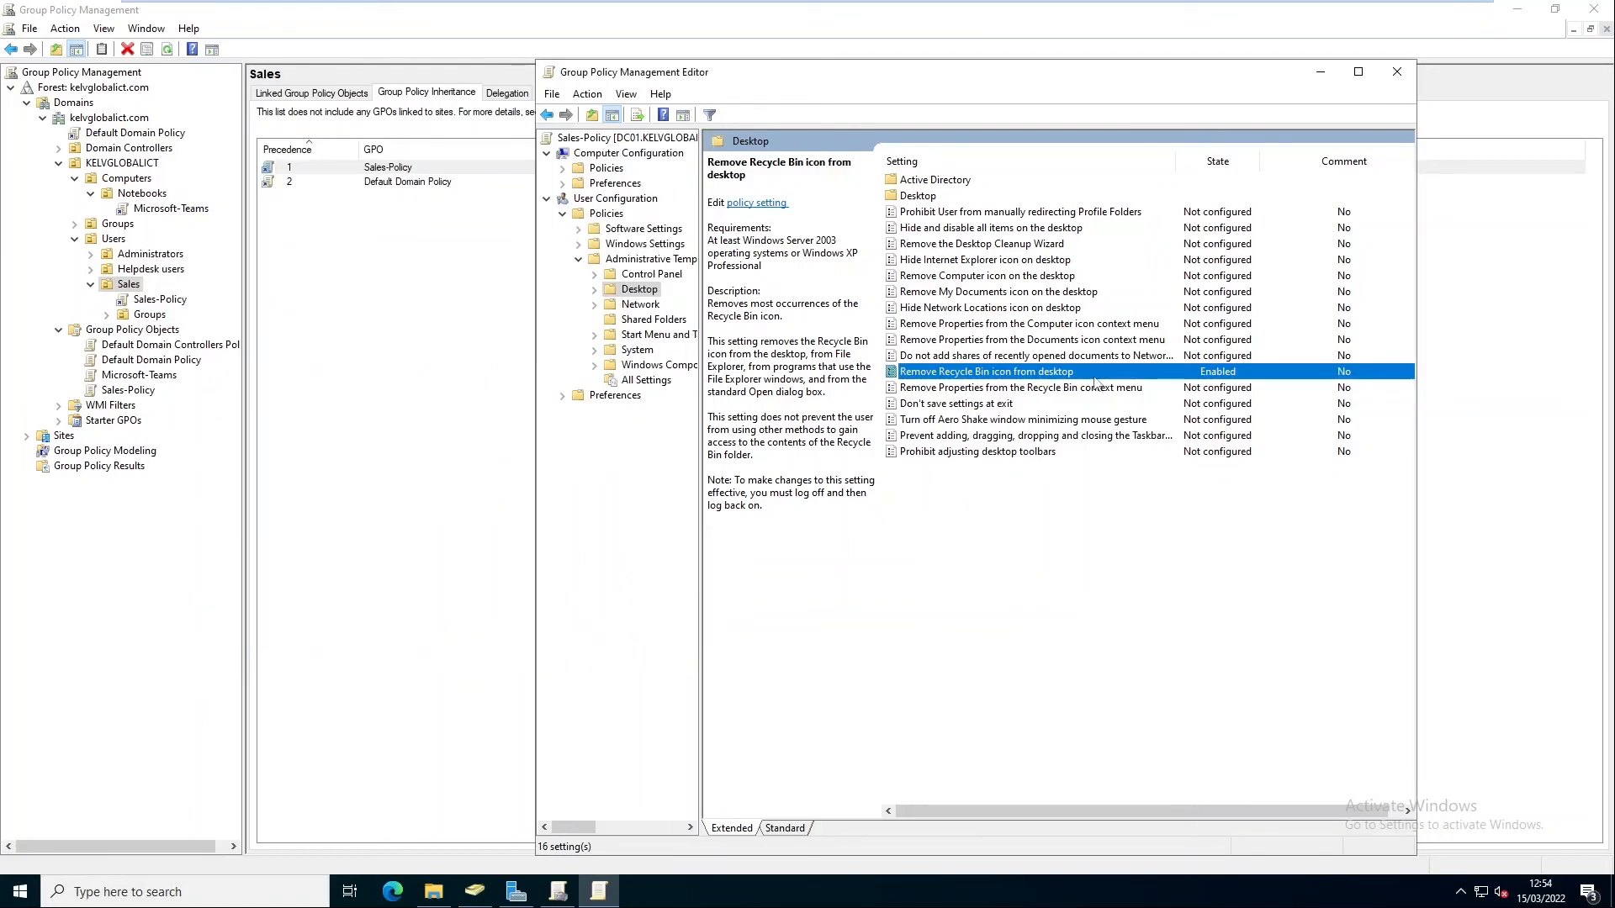
Add a "Created by" comment with the author's full name to the Recycle Bin icon removal setting
double_click(1051, 372)
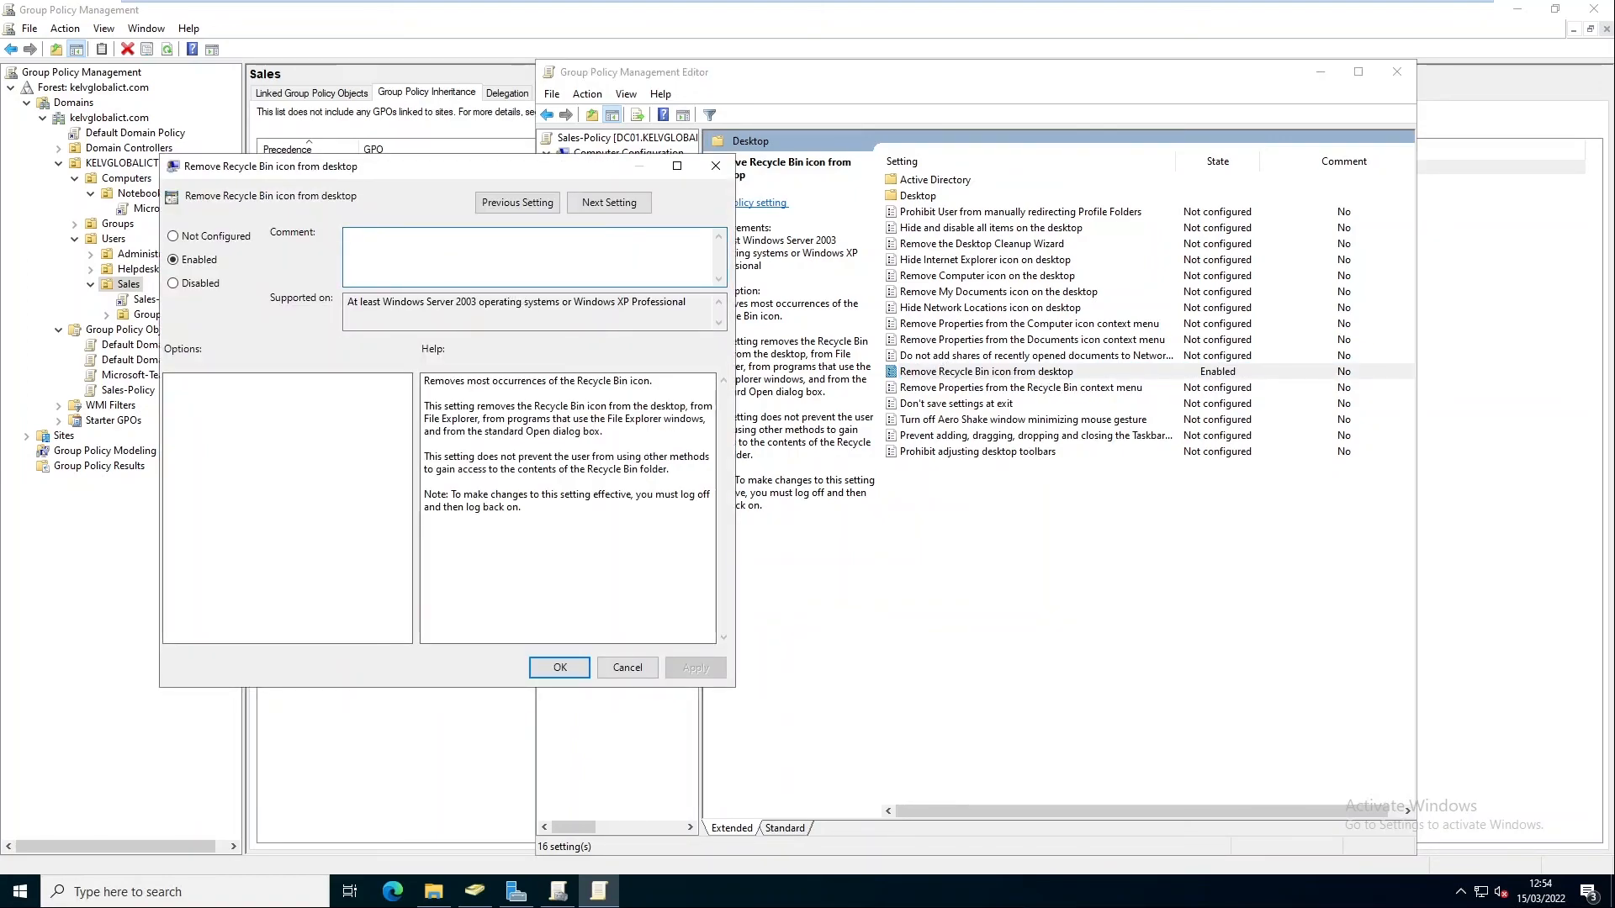
text(Created by Kelvin Johnson)
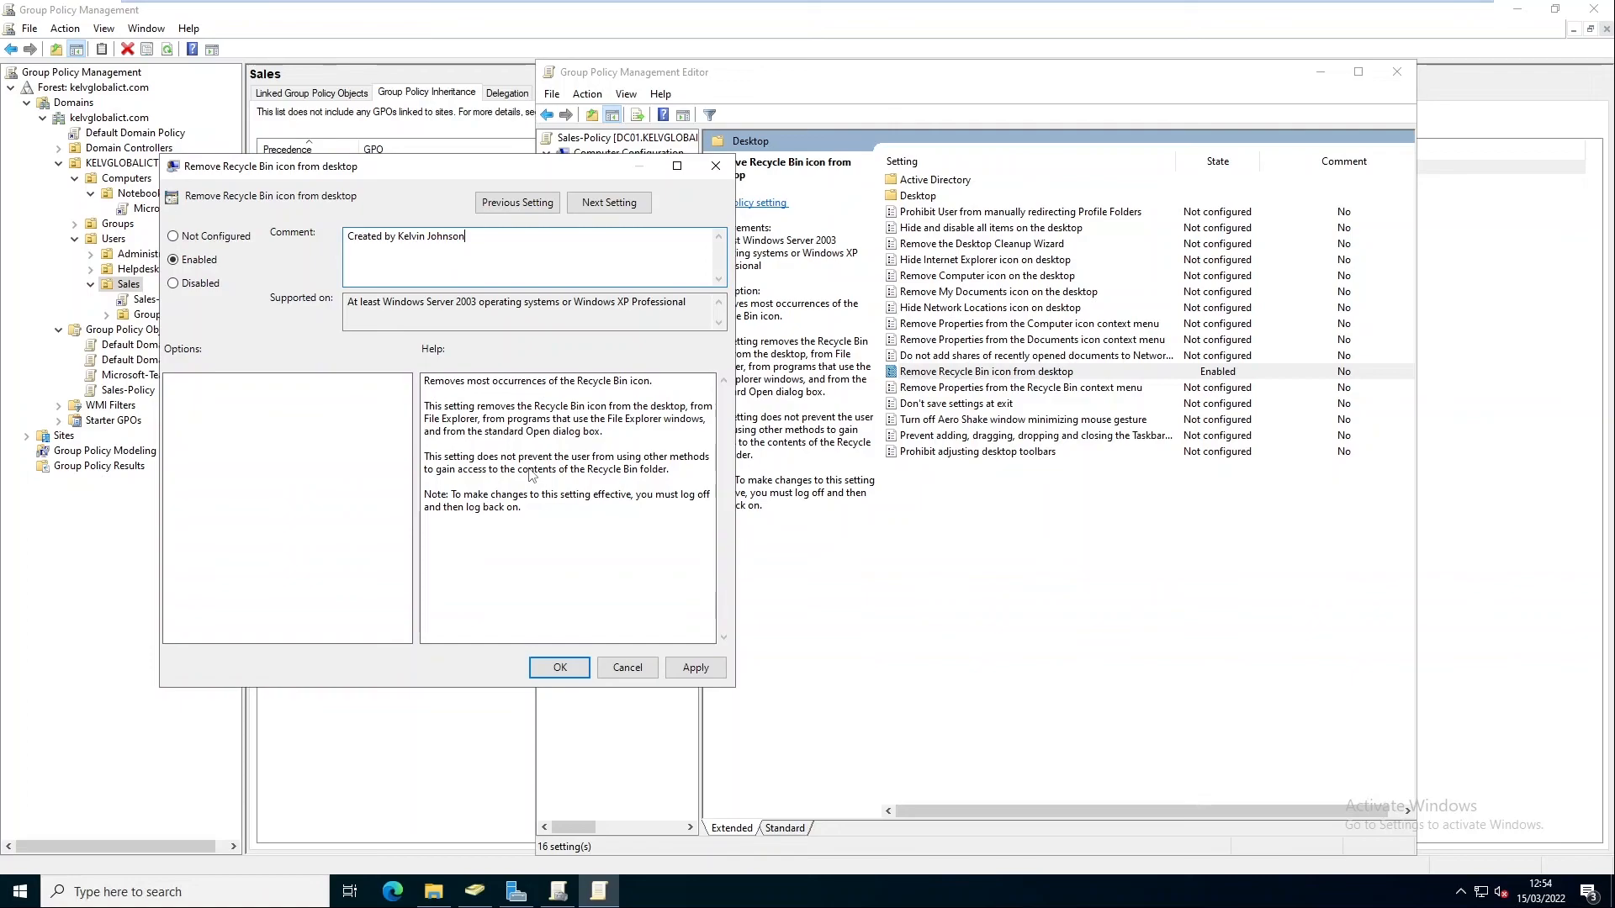
click(559, 666)
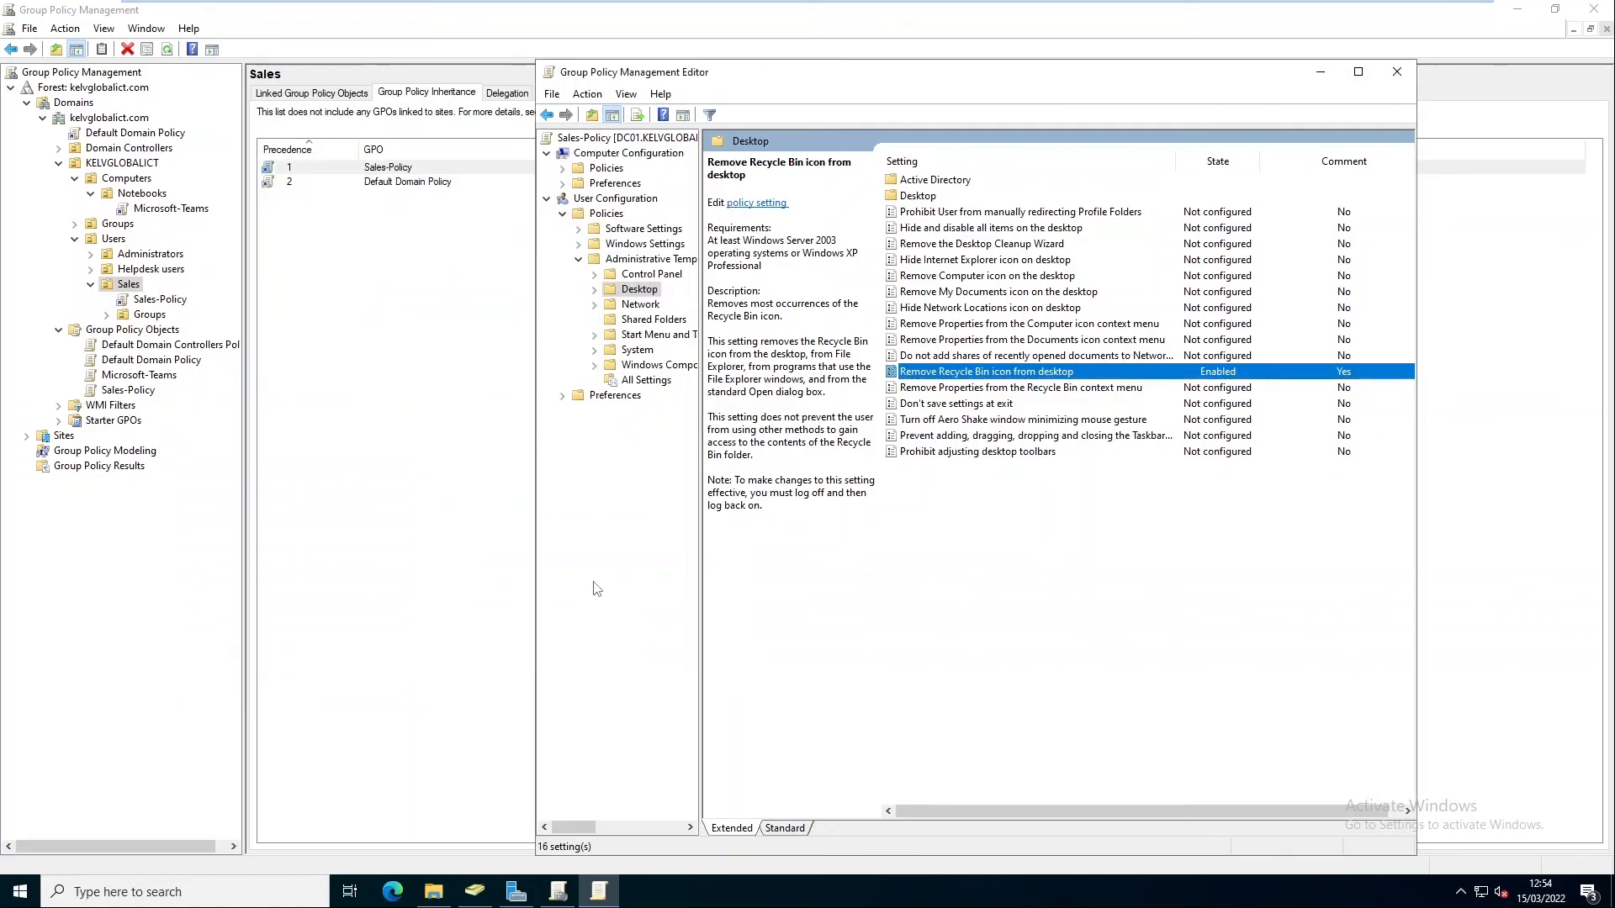
Enable "Remove Add or Remove Programs" in the Control Panel templates with a "Created by" comment naming the author, and close the policy editor
click(647, 275)
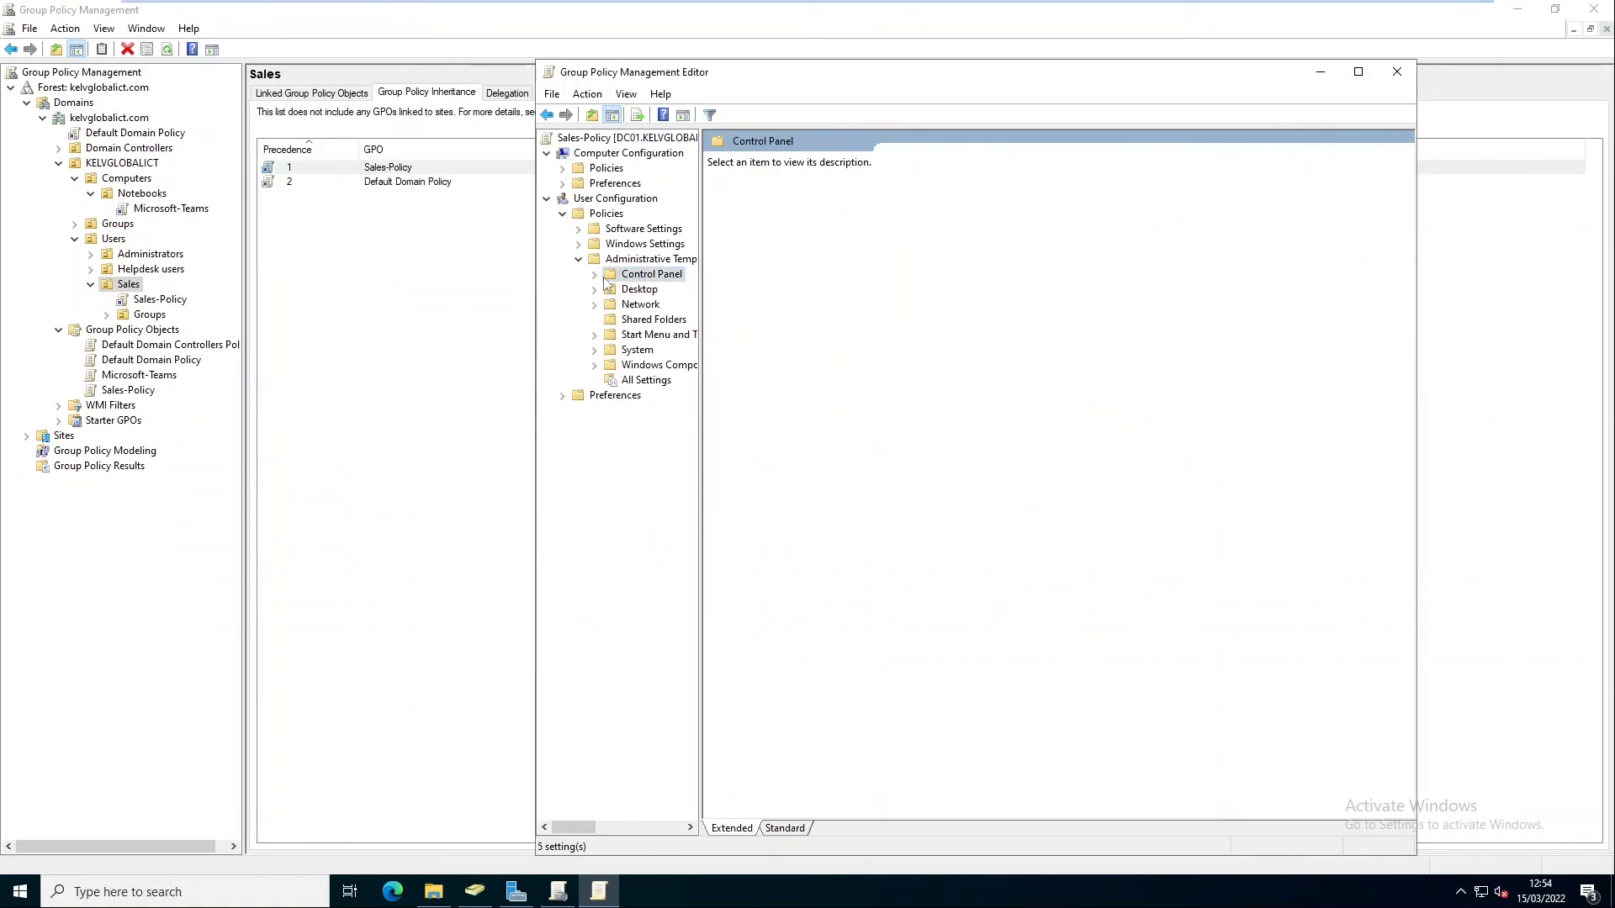
click(595, 275)
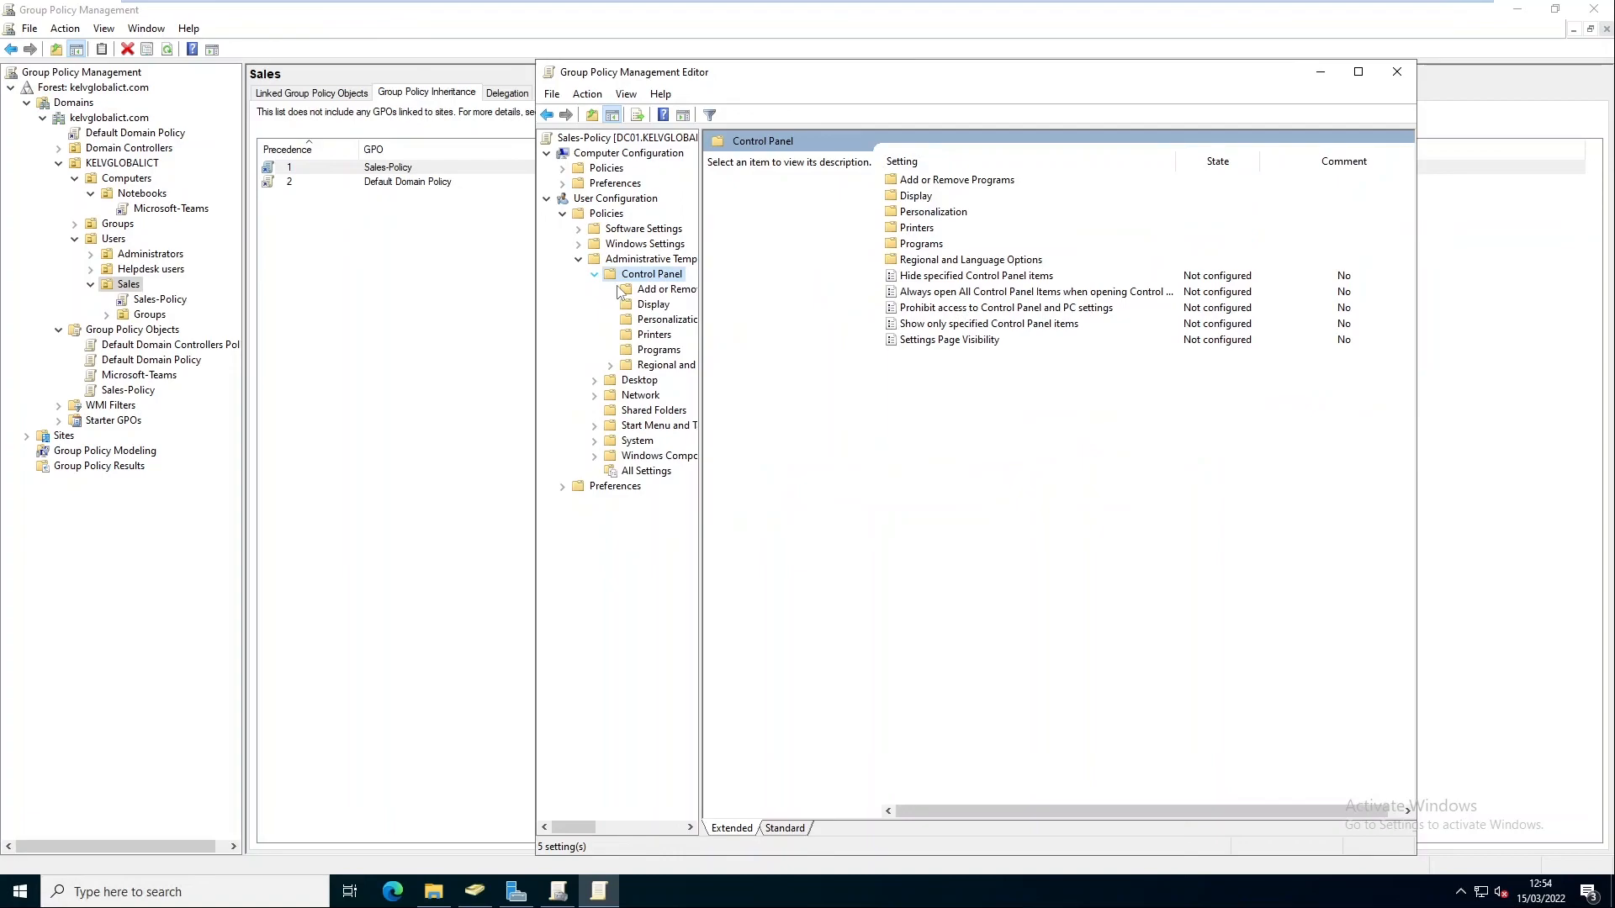
click(678, 294)
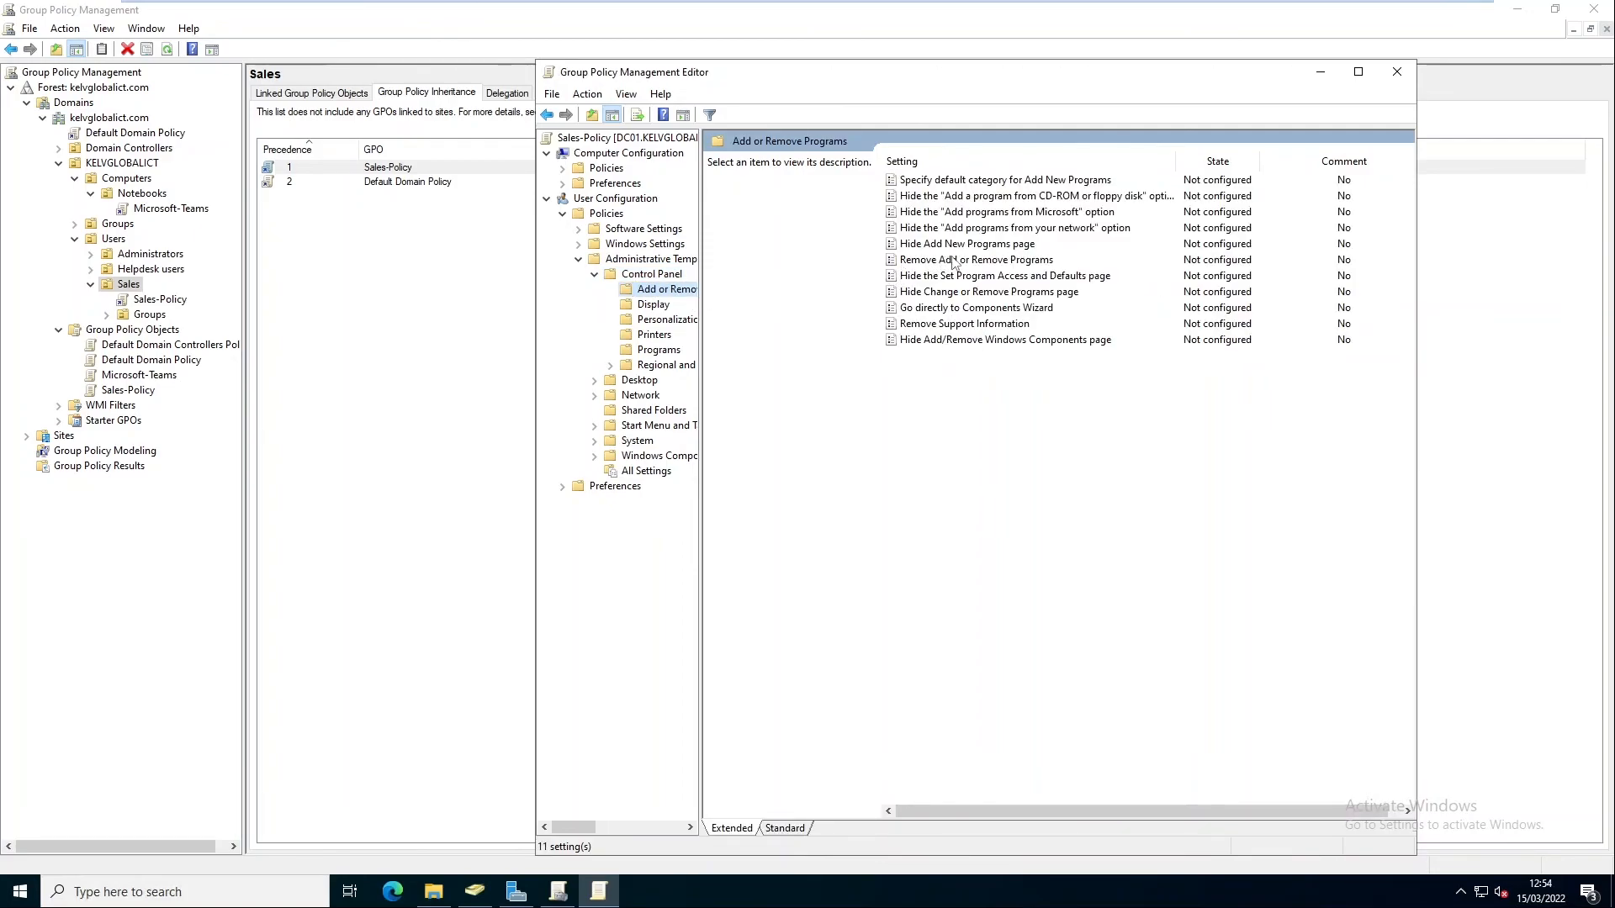
double_click(989, 260)
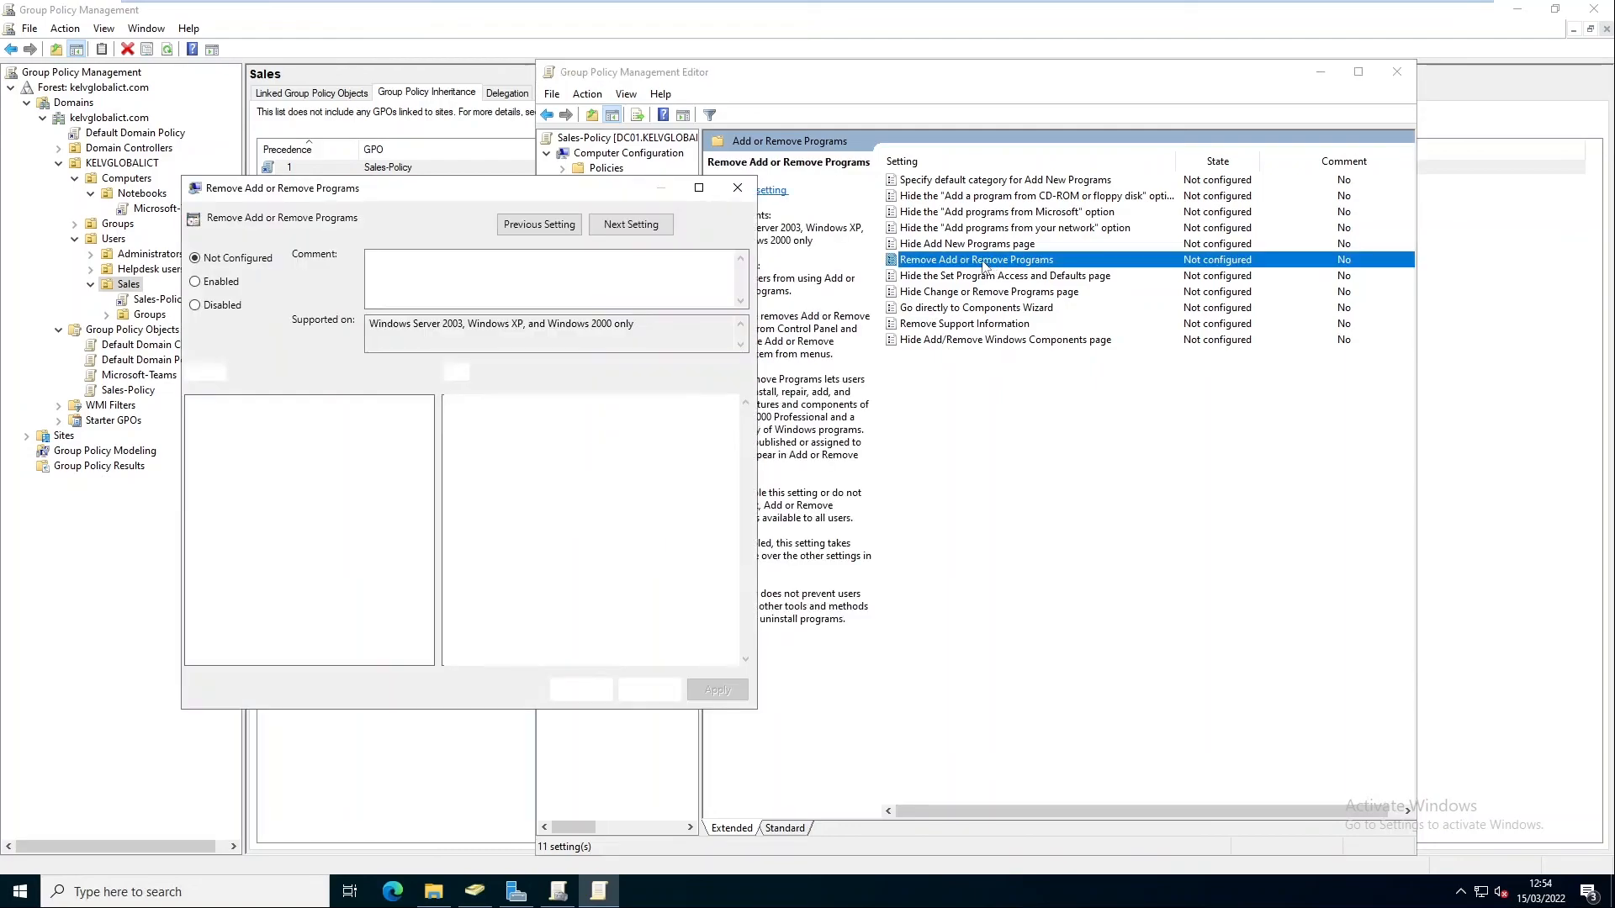
click(220, 284)
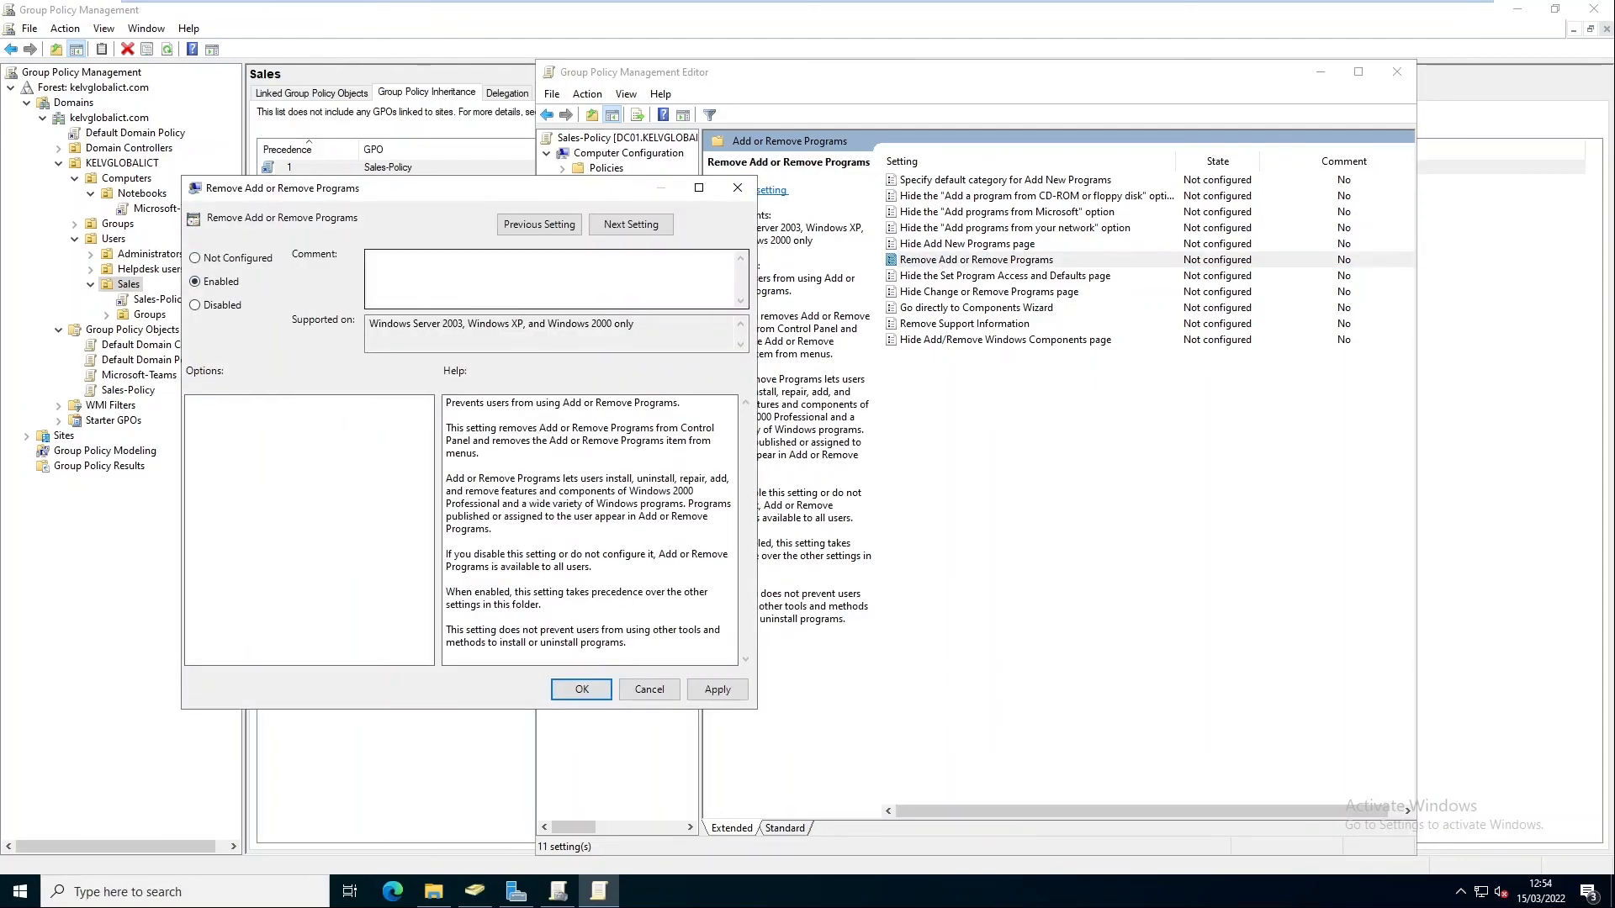
text(Cre)
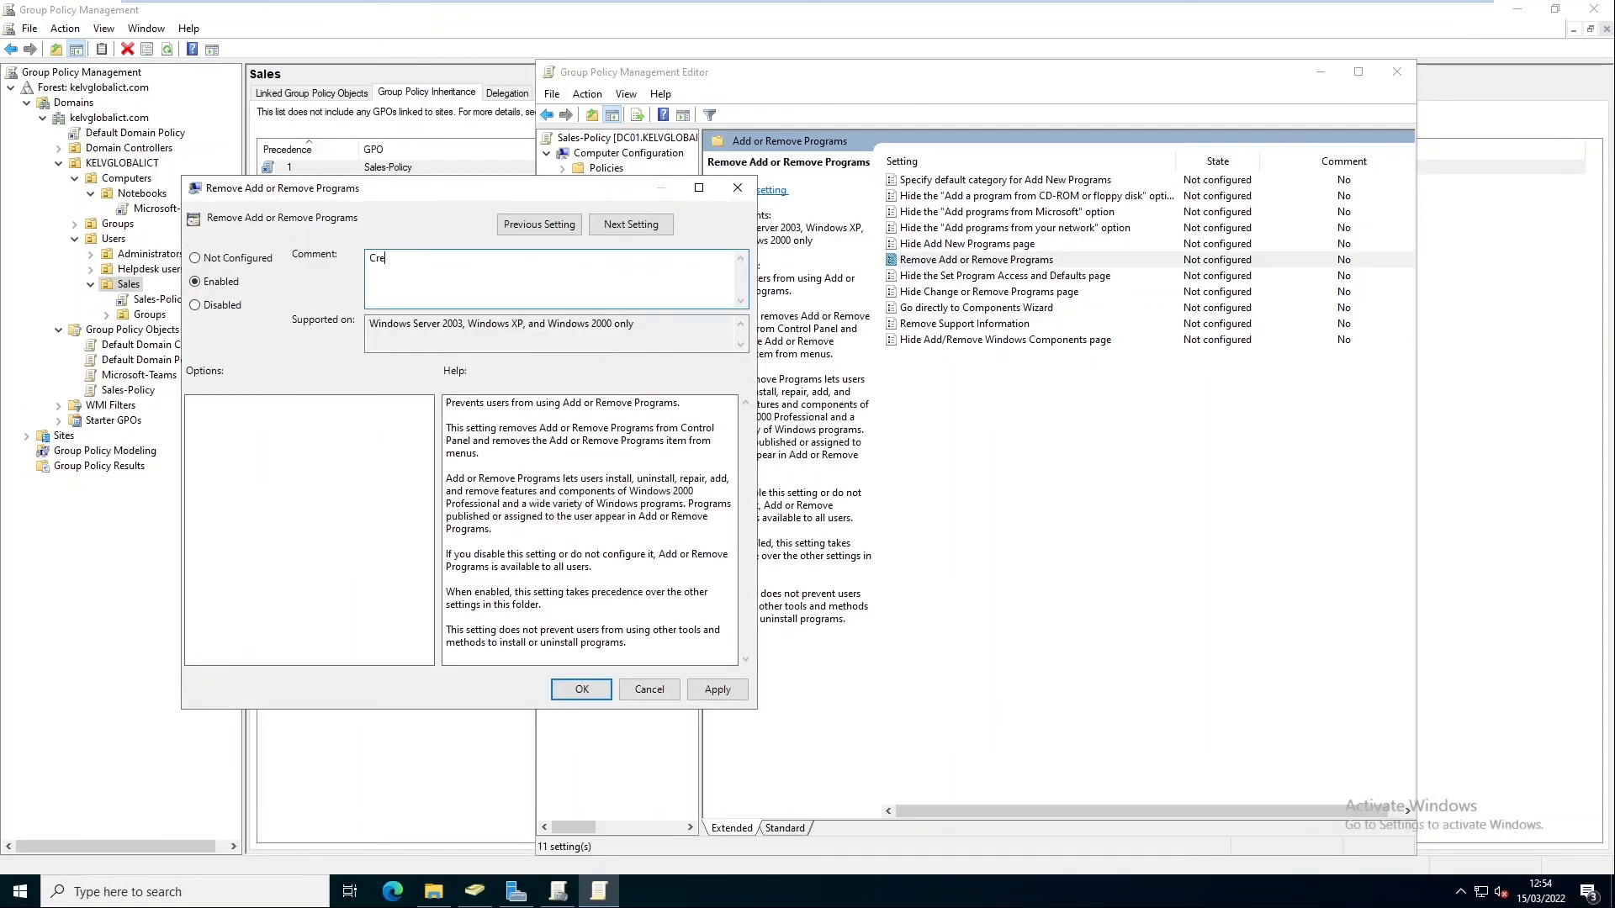
text(ated by Kelvin Johnson)
click(589, 691)
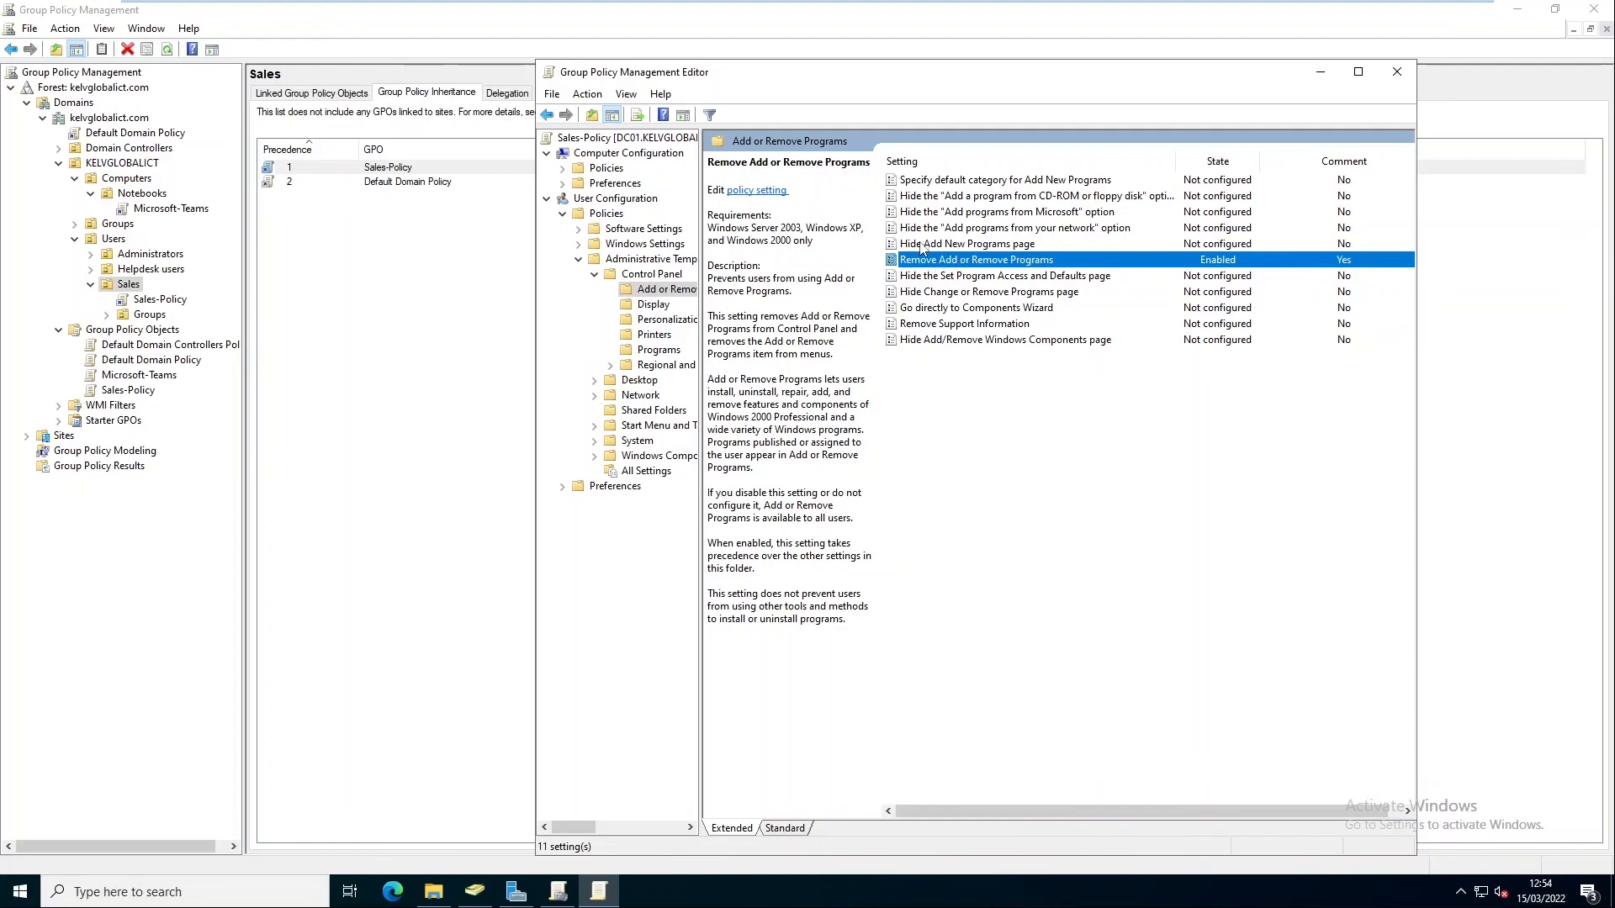
click(1396, 72)
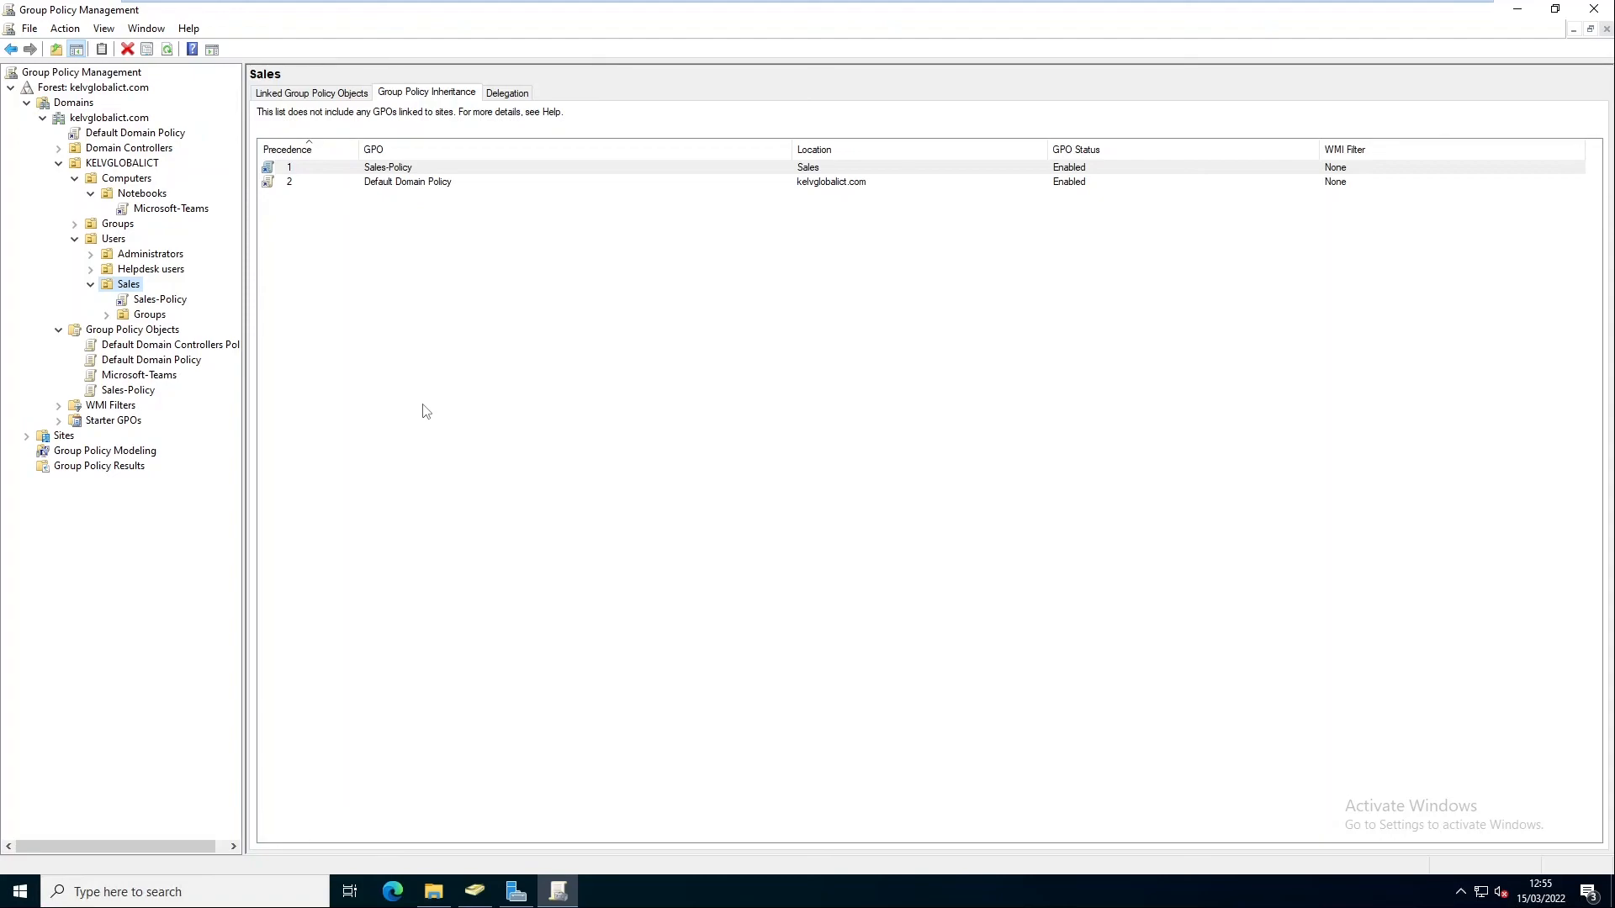
Switch to the C001 virtual machine and check which user account is signed in
mouse_move(876, 7)
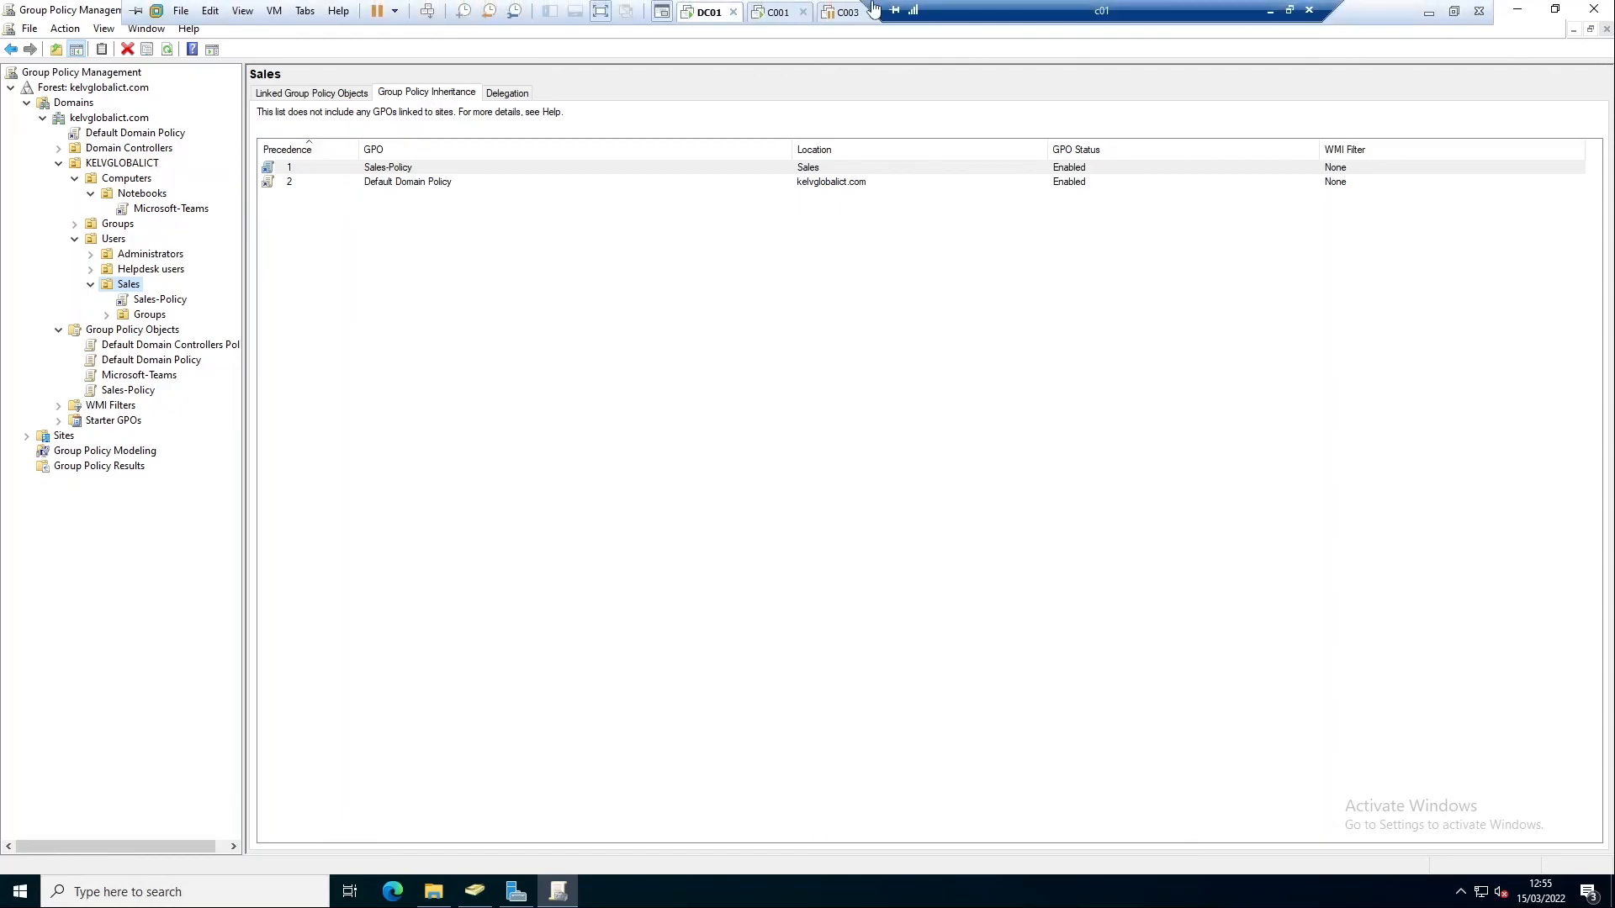
click(770, 11)
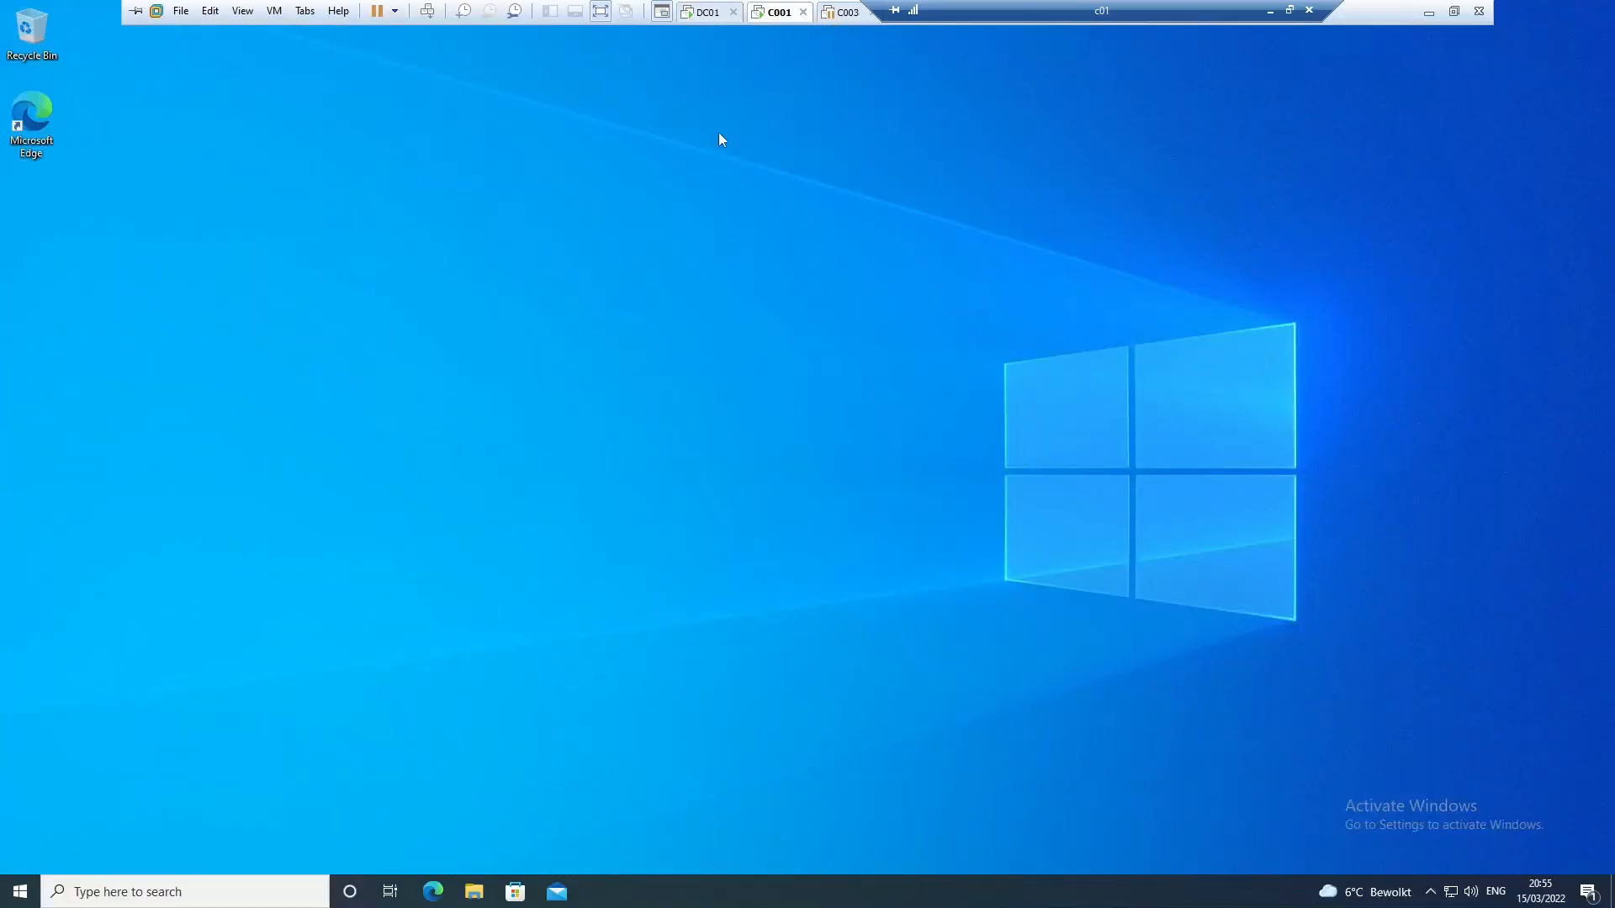
click(17, 900)
click(18, 898)
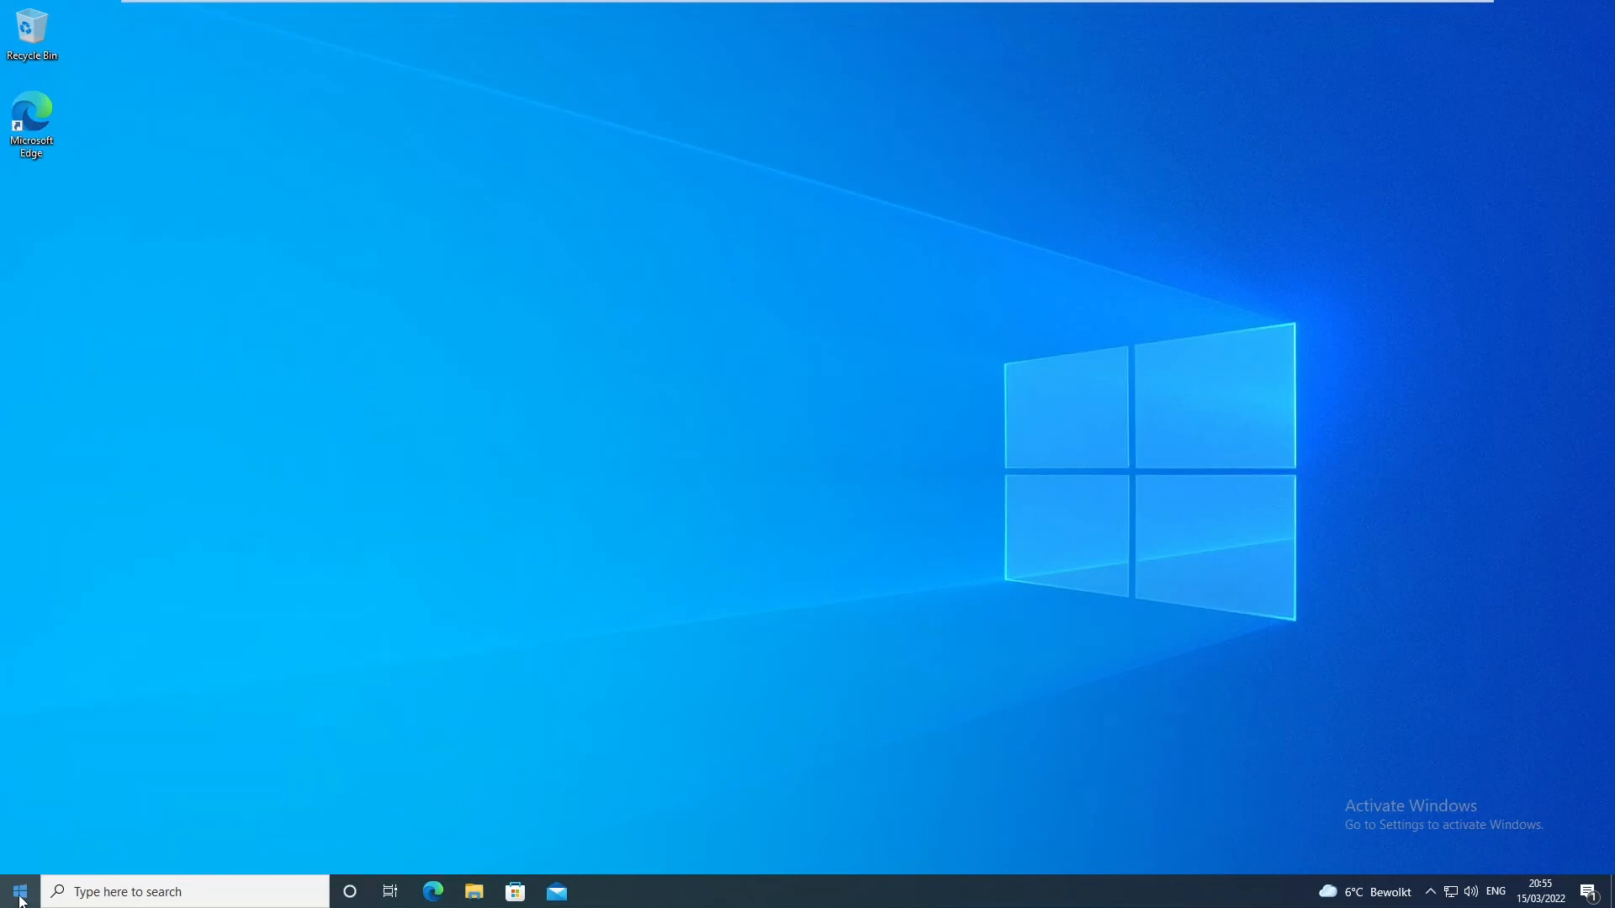
click(21, 898)
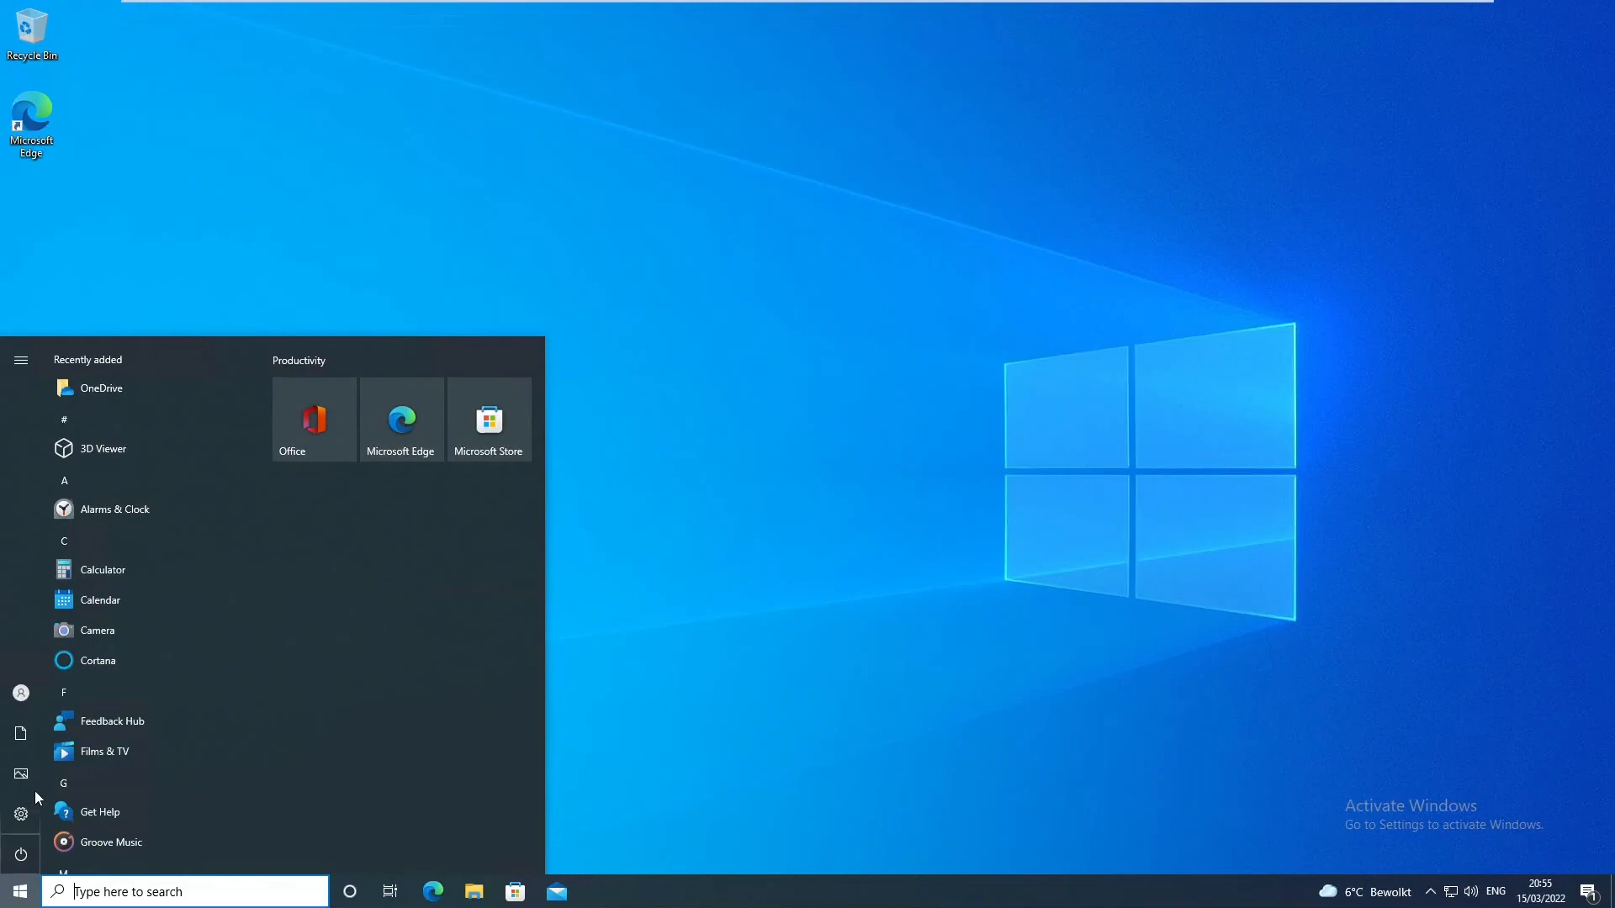
mouse_move(32, 695)
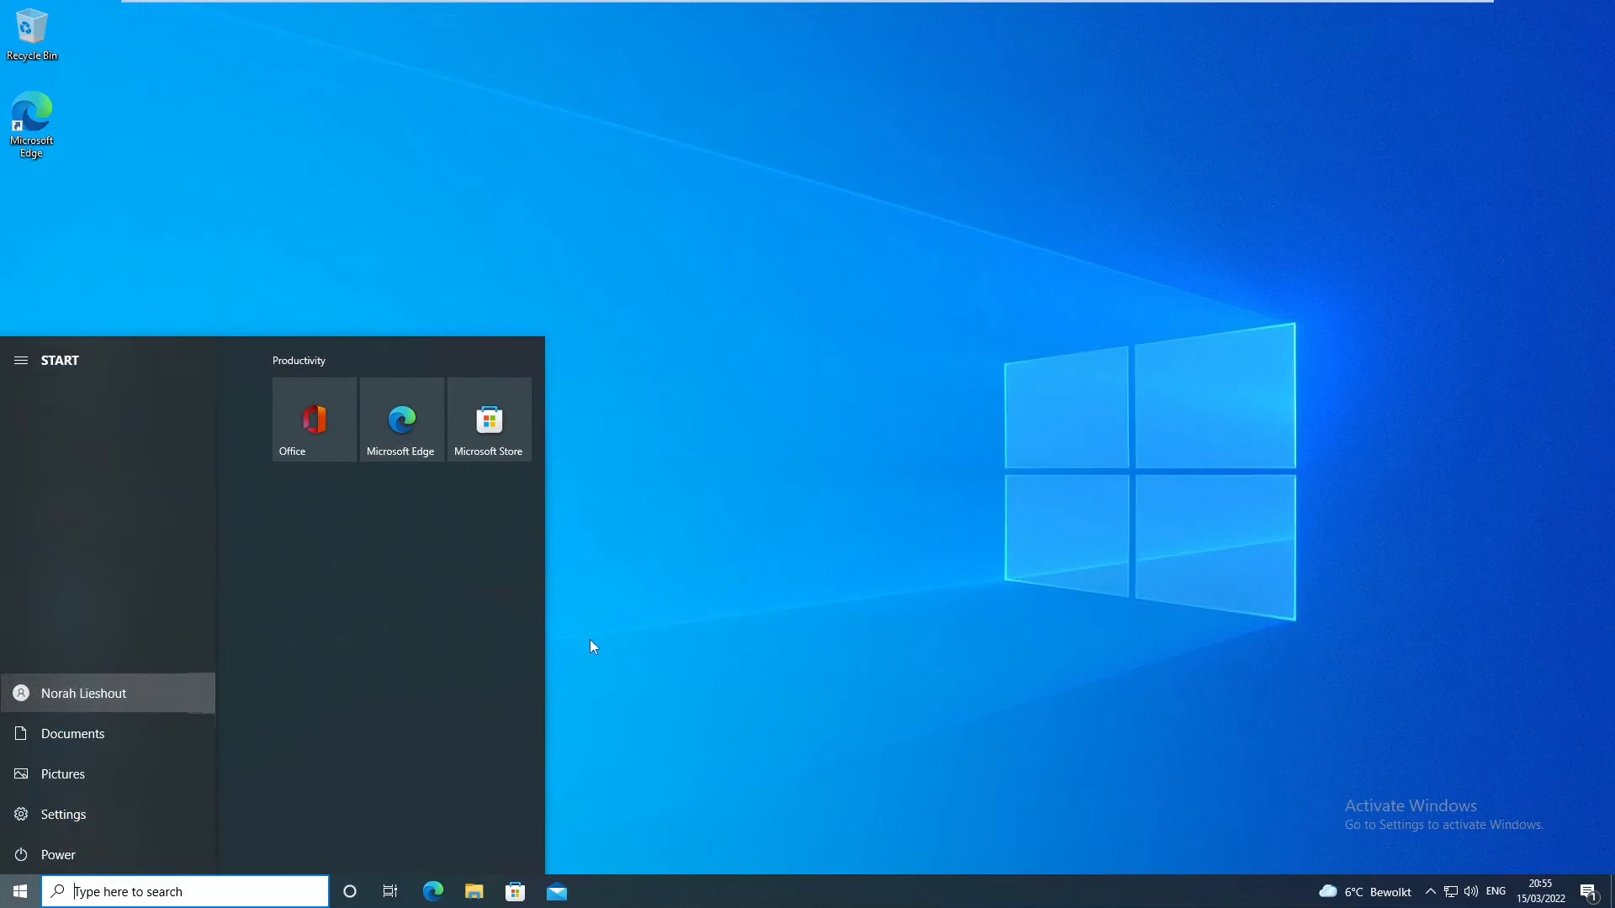
click(617, 620)
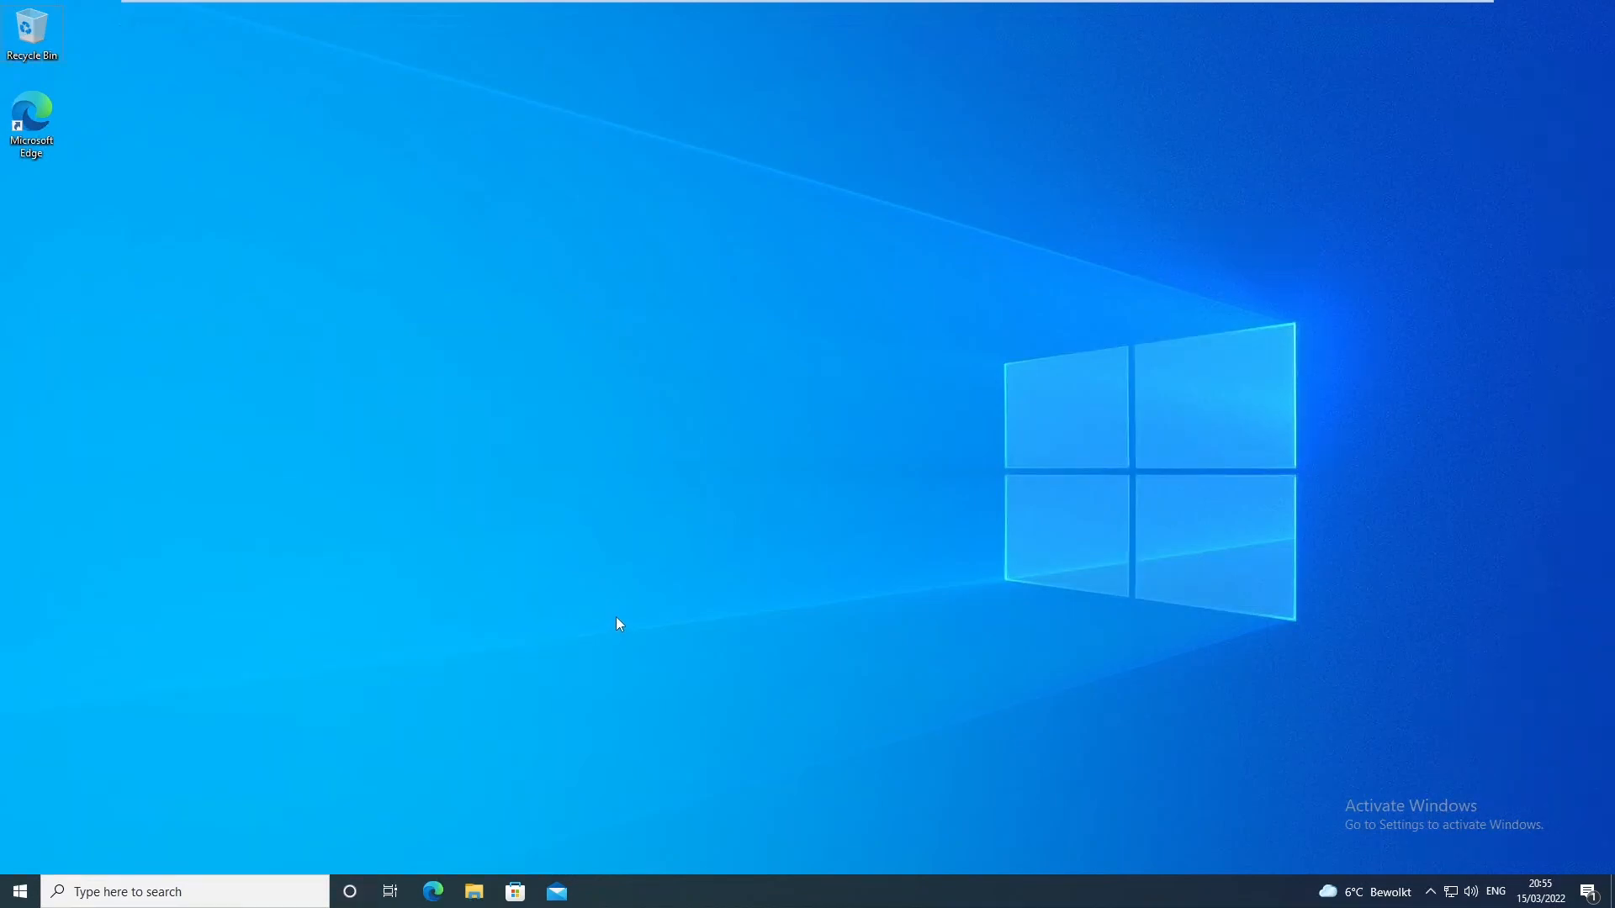
Open a Command Prompt on C001 and force a Group Policy update with gpupdate /force
key(super+r)
text(cmd)
key(Return)
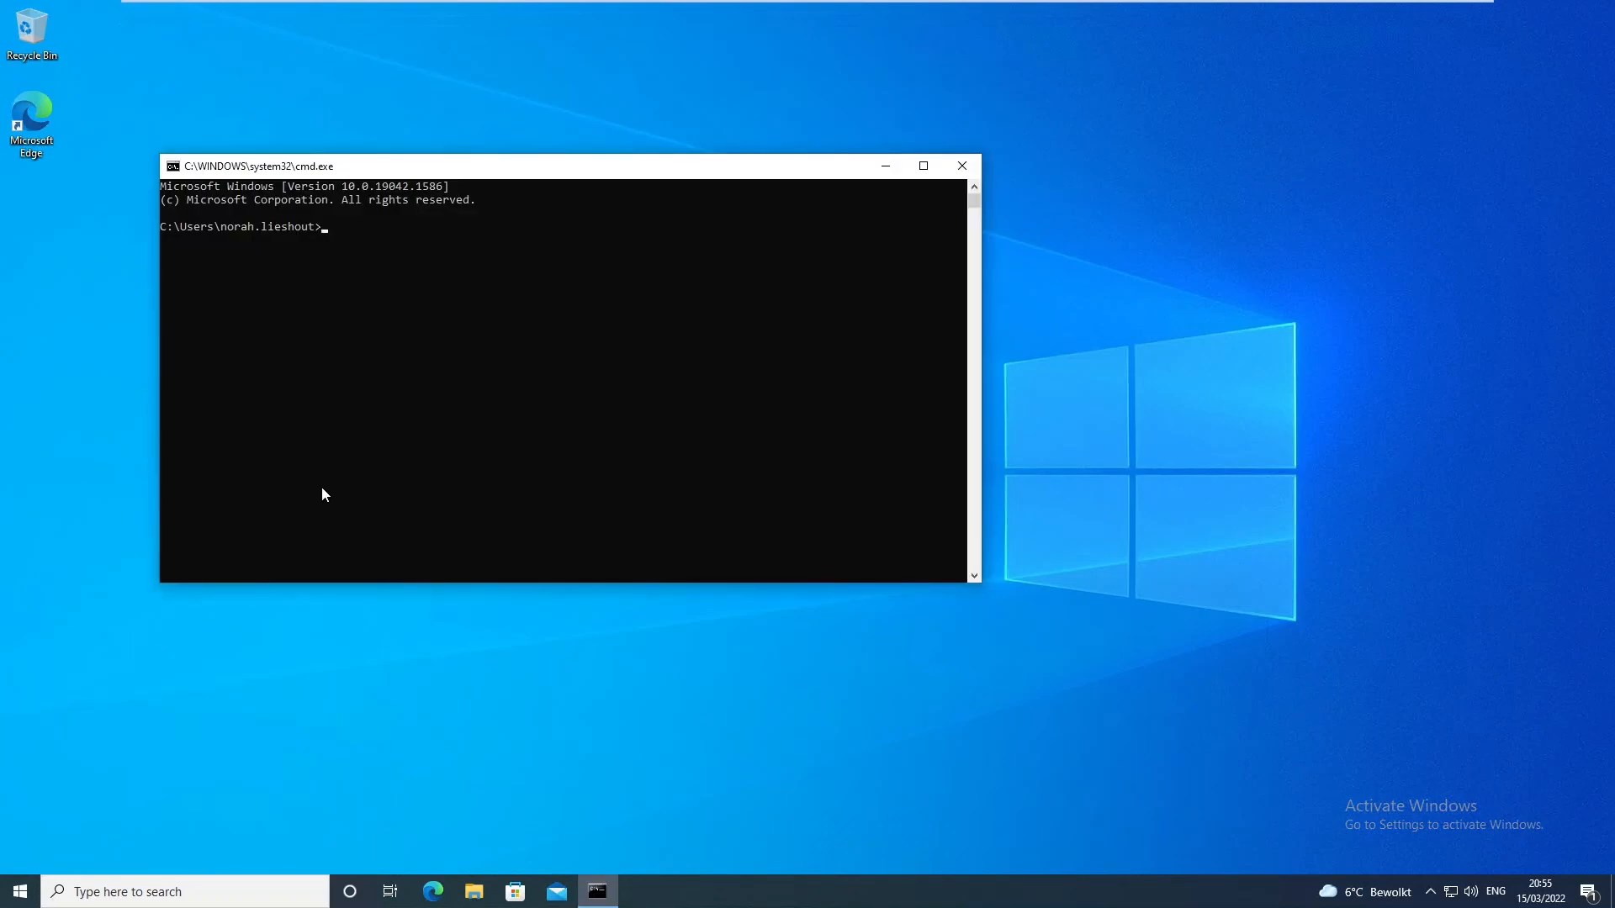
click(352, 387)
text(gpupdate /force)
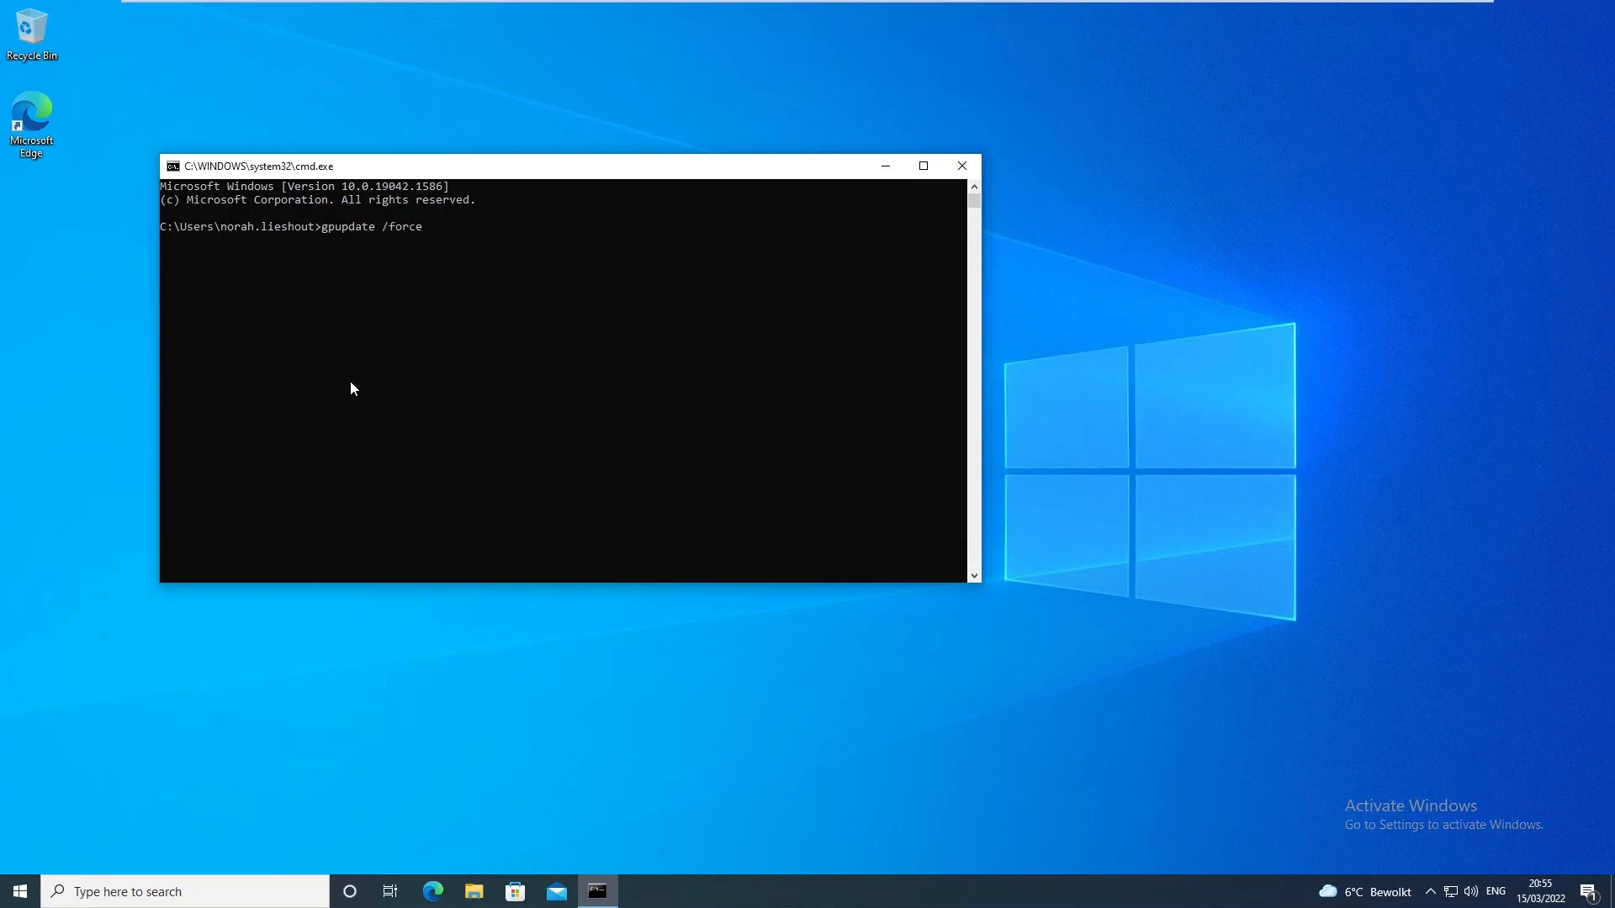
key(Return)
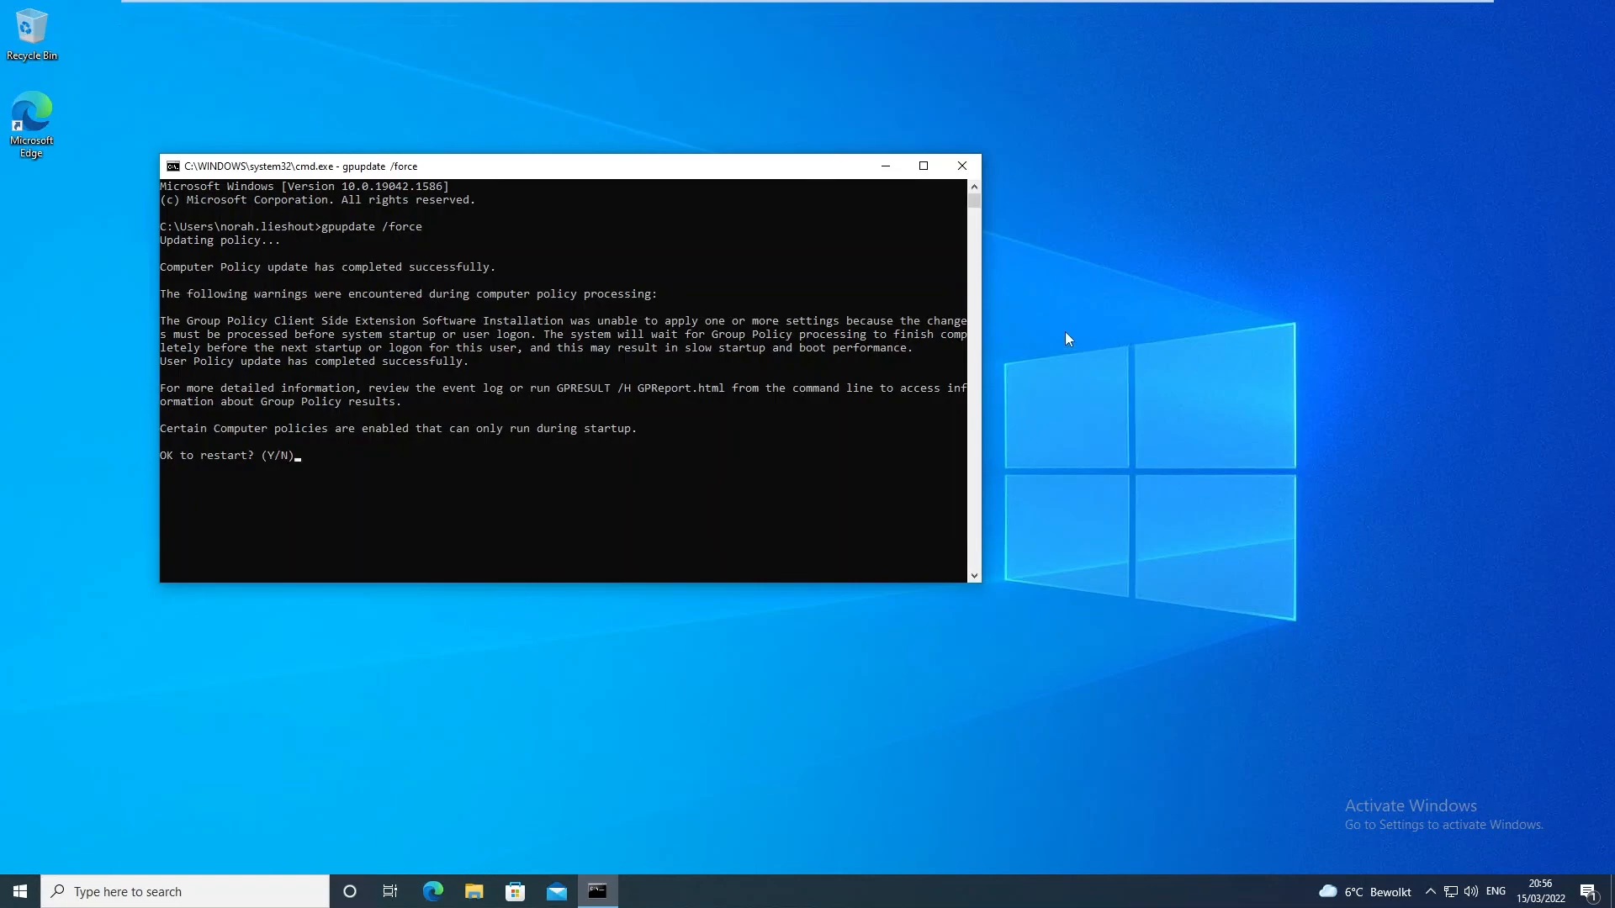
Widen the console window, answer y to the restart question, and dismiss the sign-out notice
drag(986, 334, 1064, 334)
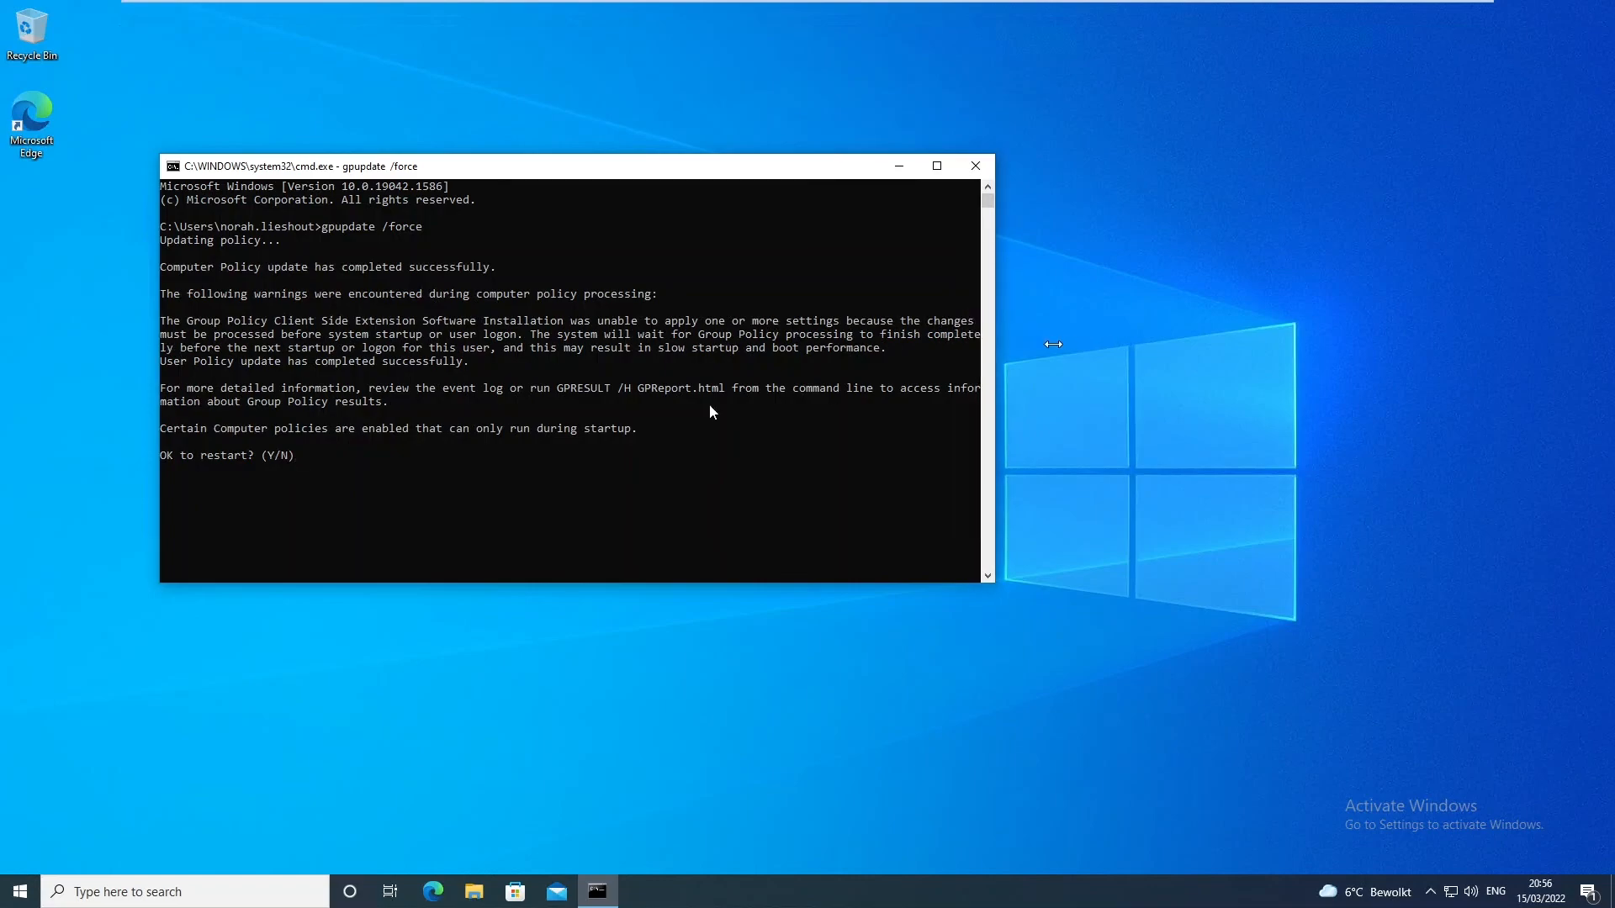
click(325, 461)
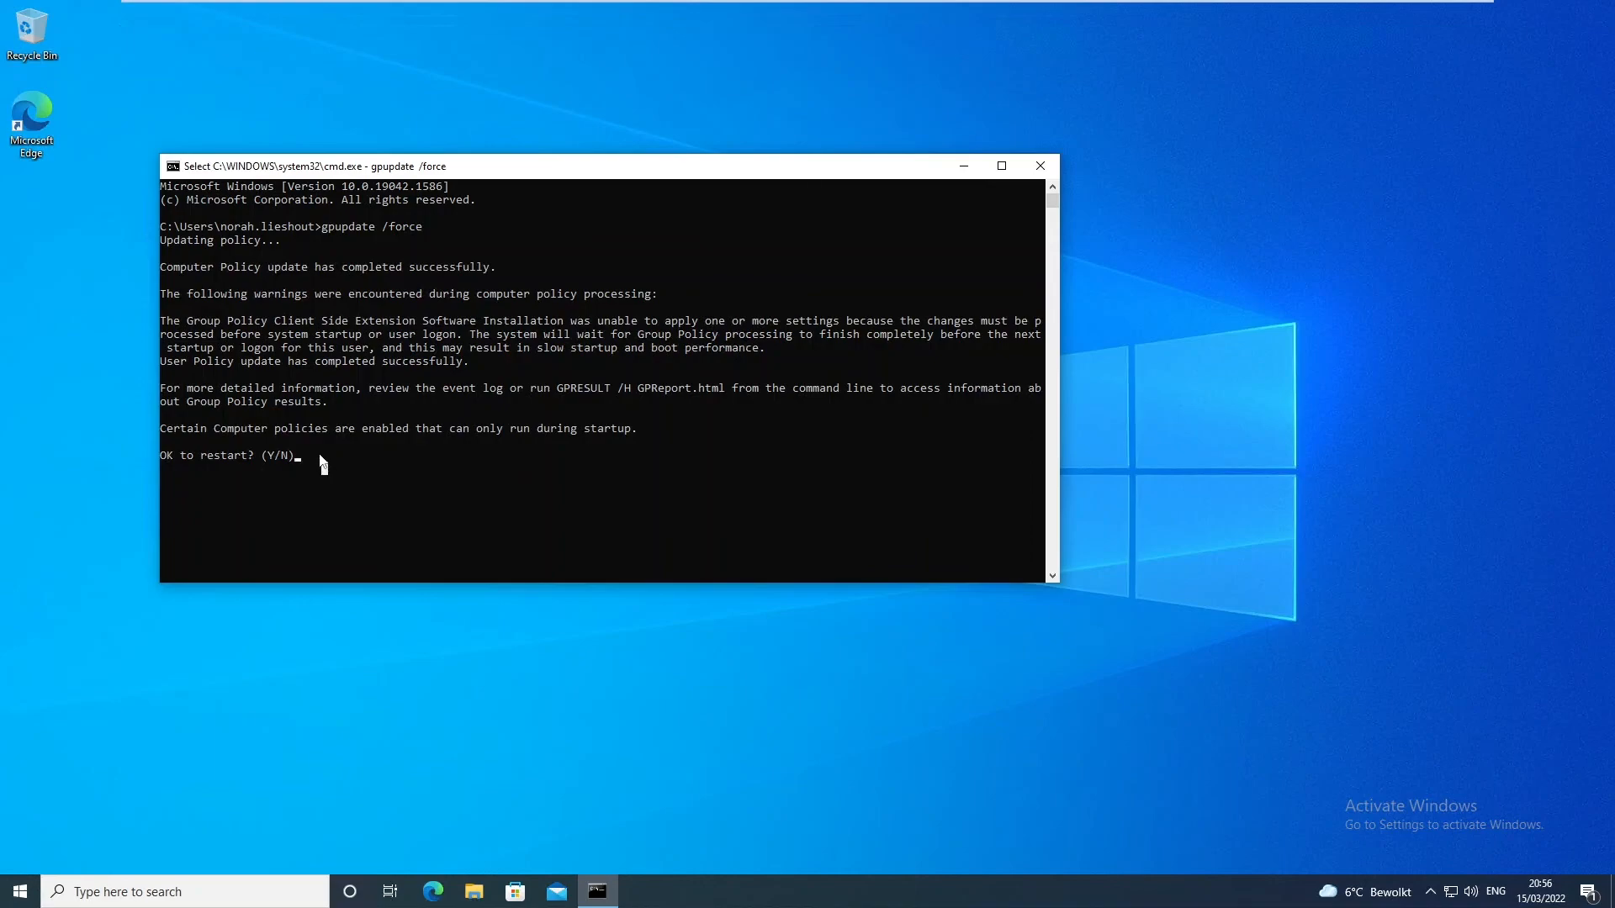
text(y)
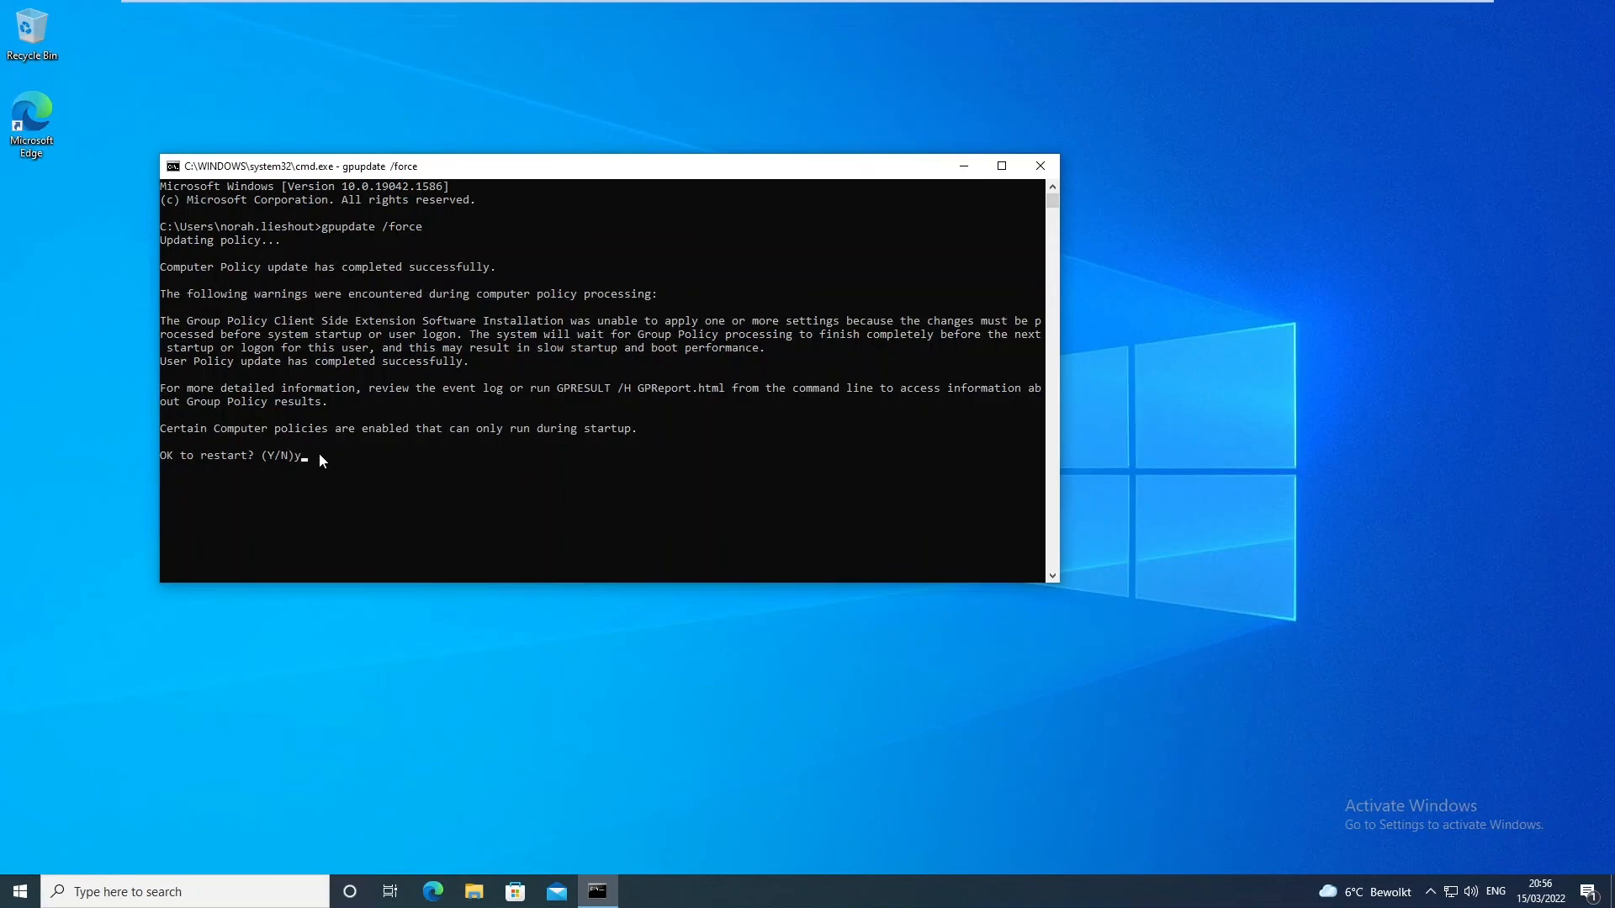
key(Return)
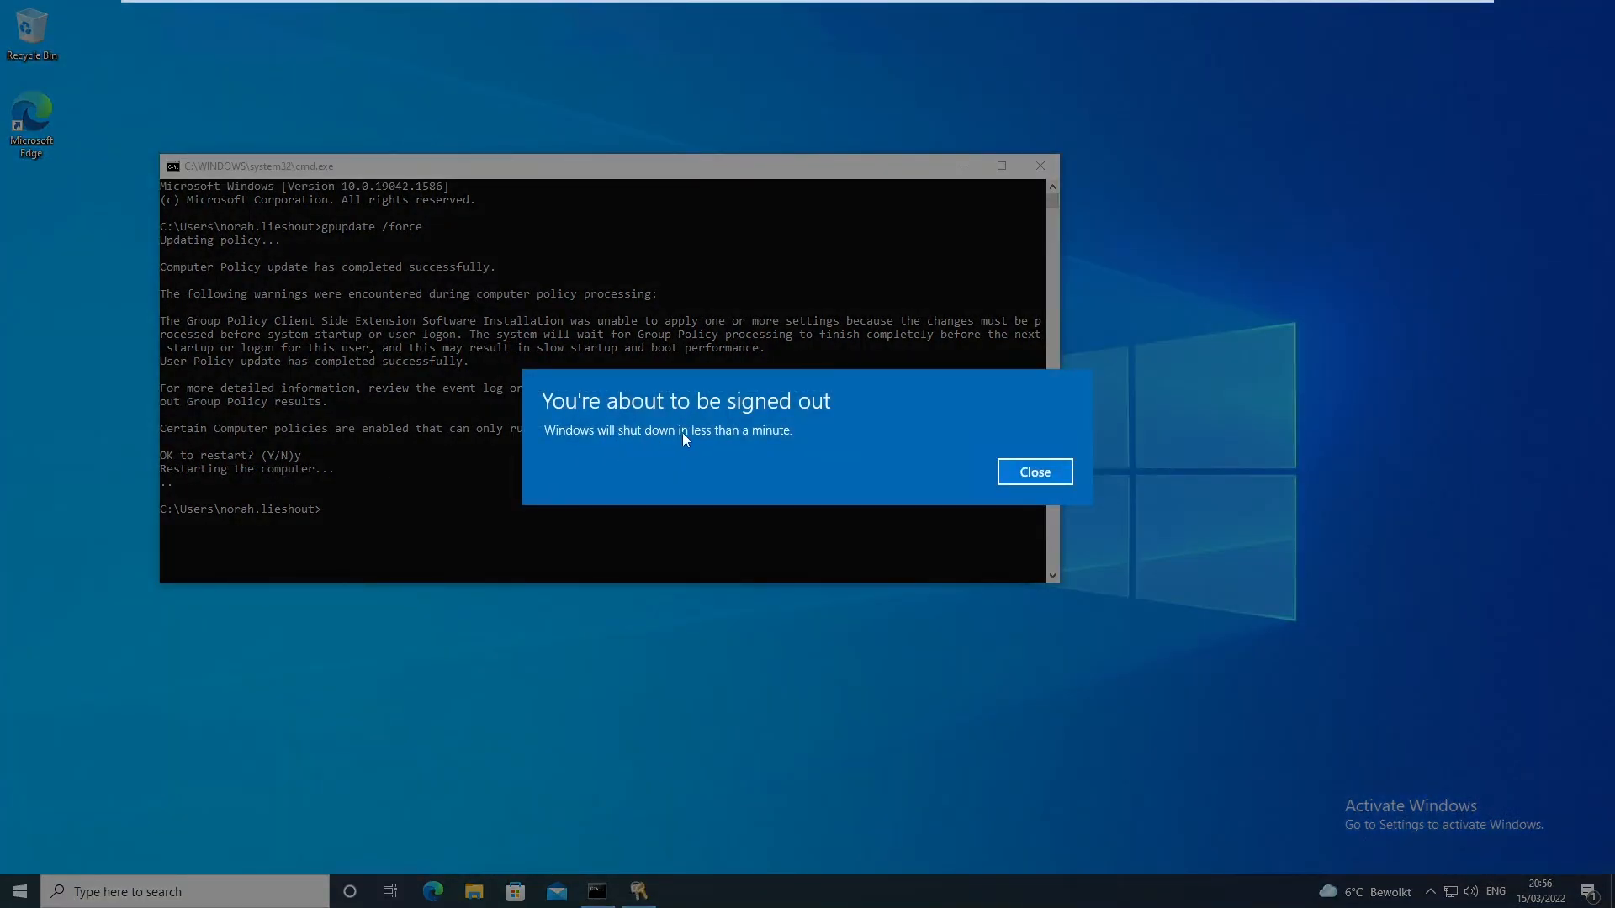
click(994, 476)
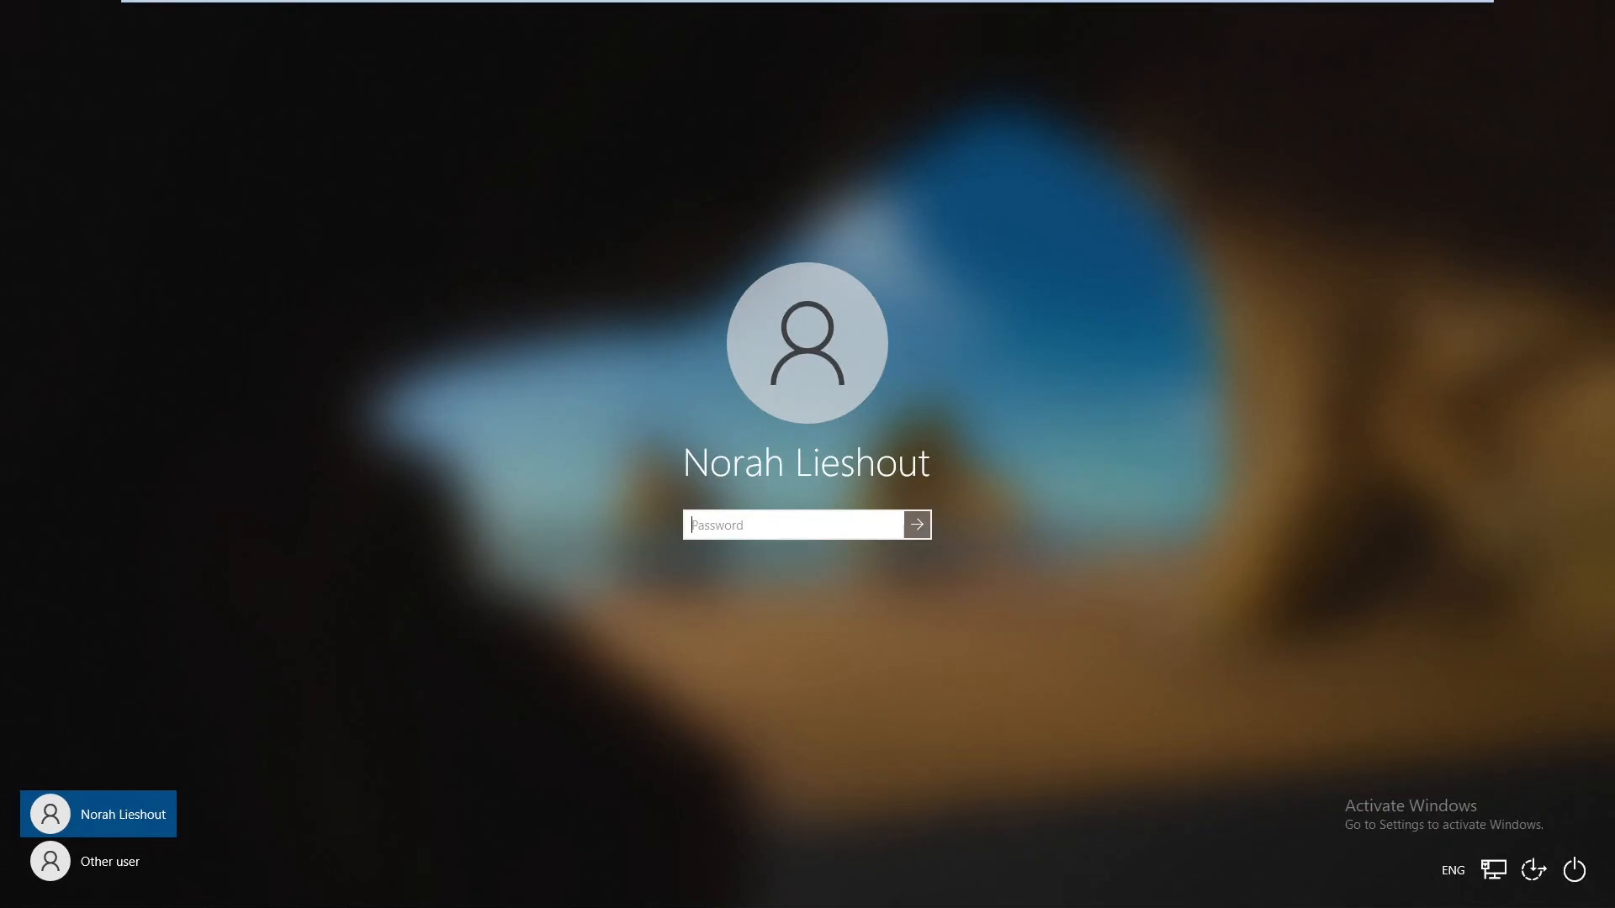
Sign back in to C001 by entering the Sales user's account password
text(••••••)
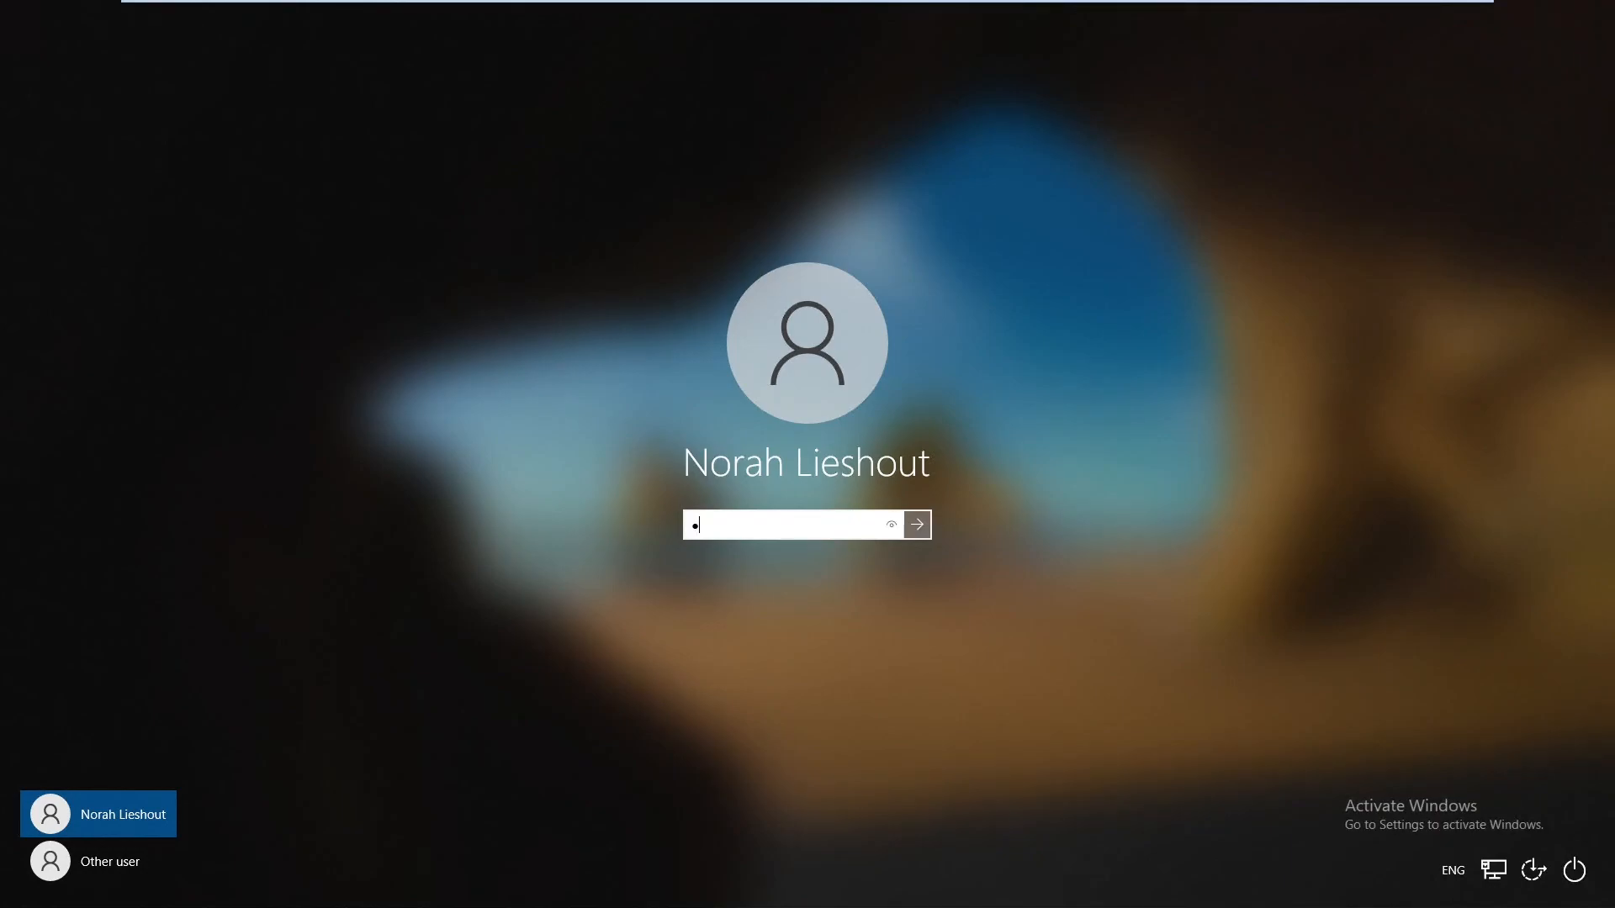
text(•••)
key(Return)
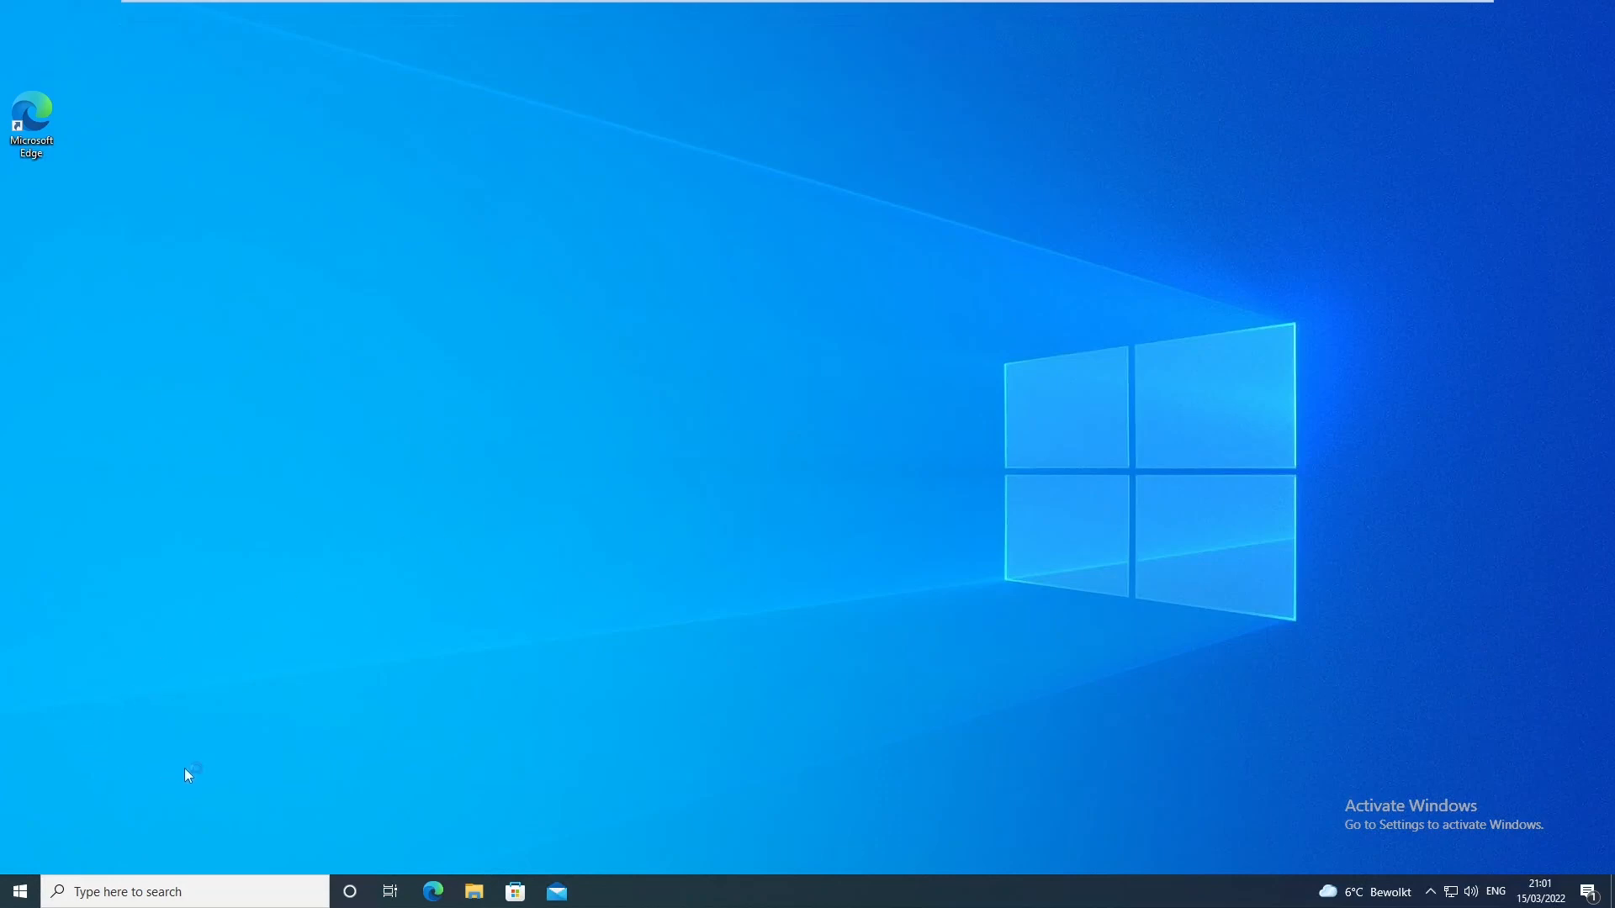
Open Task Manager in its detailed view and inspect the Windows installer entry among the background processes
right_click(625, 885)
click(669, 808)
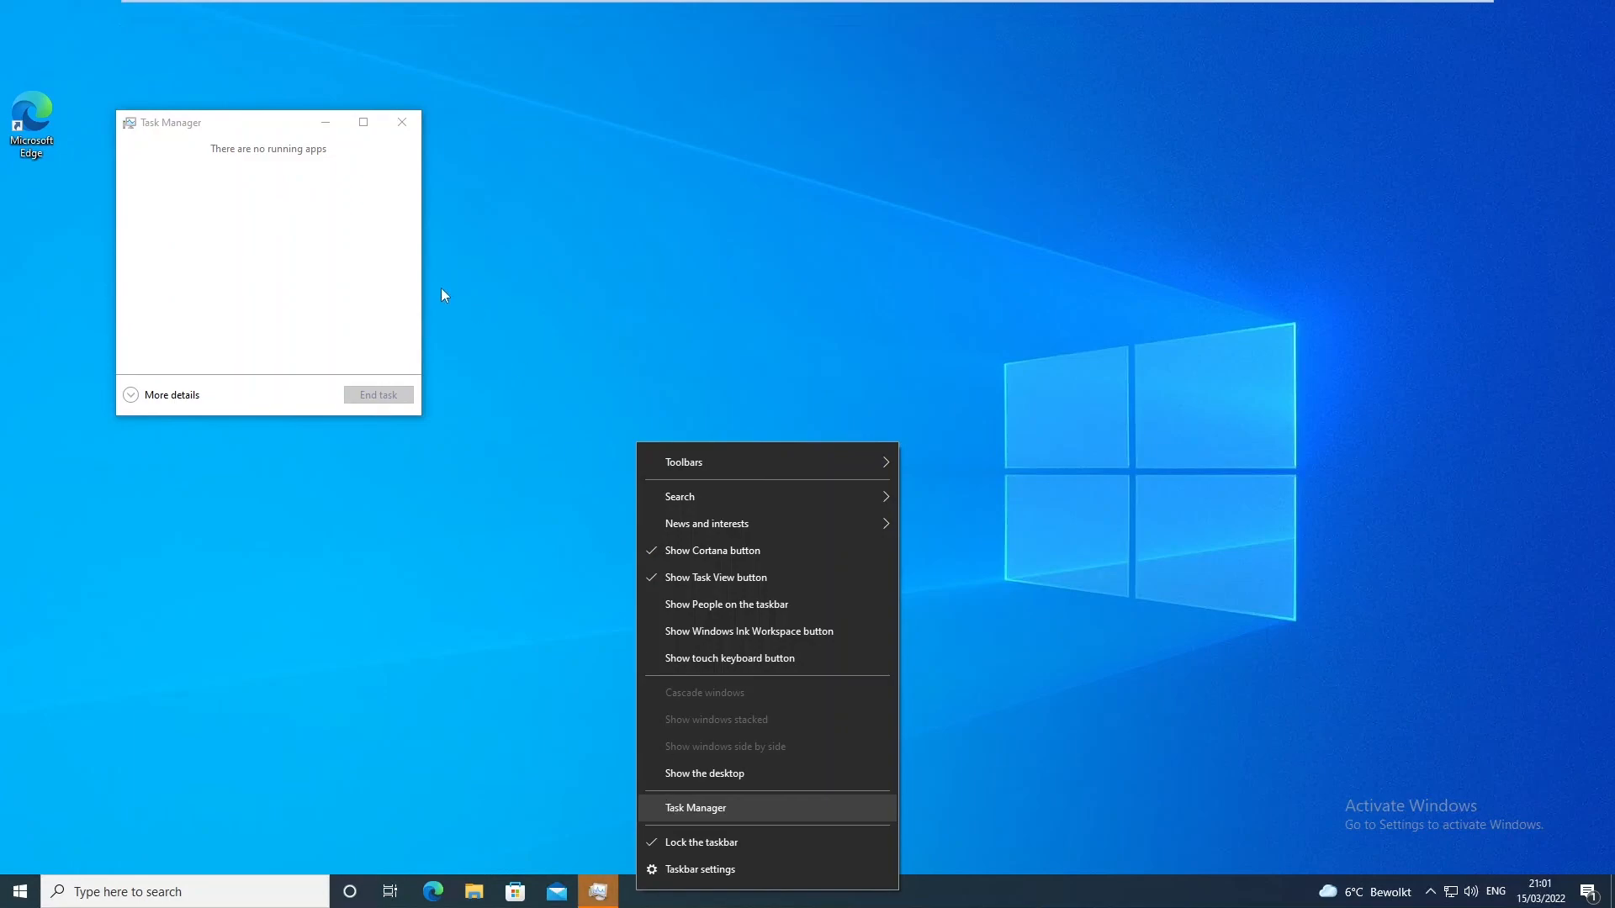
click(171, 395)
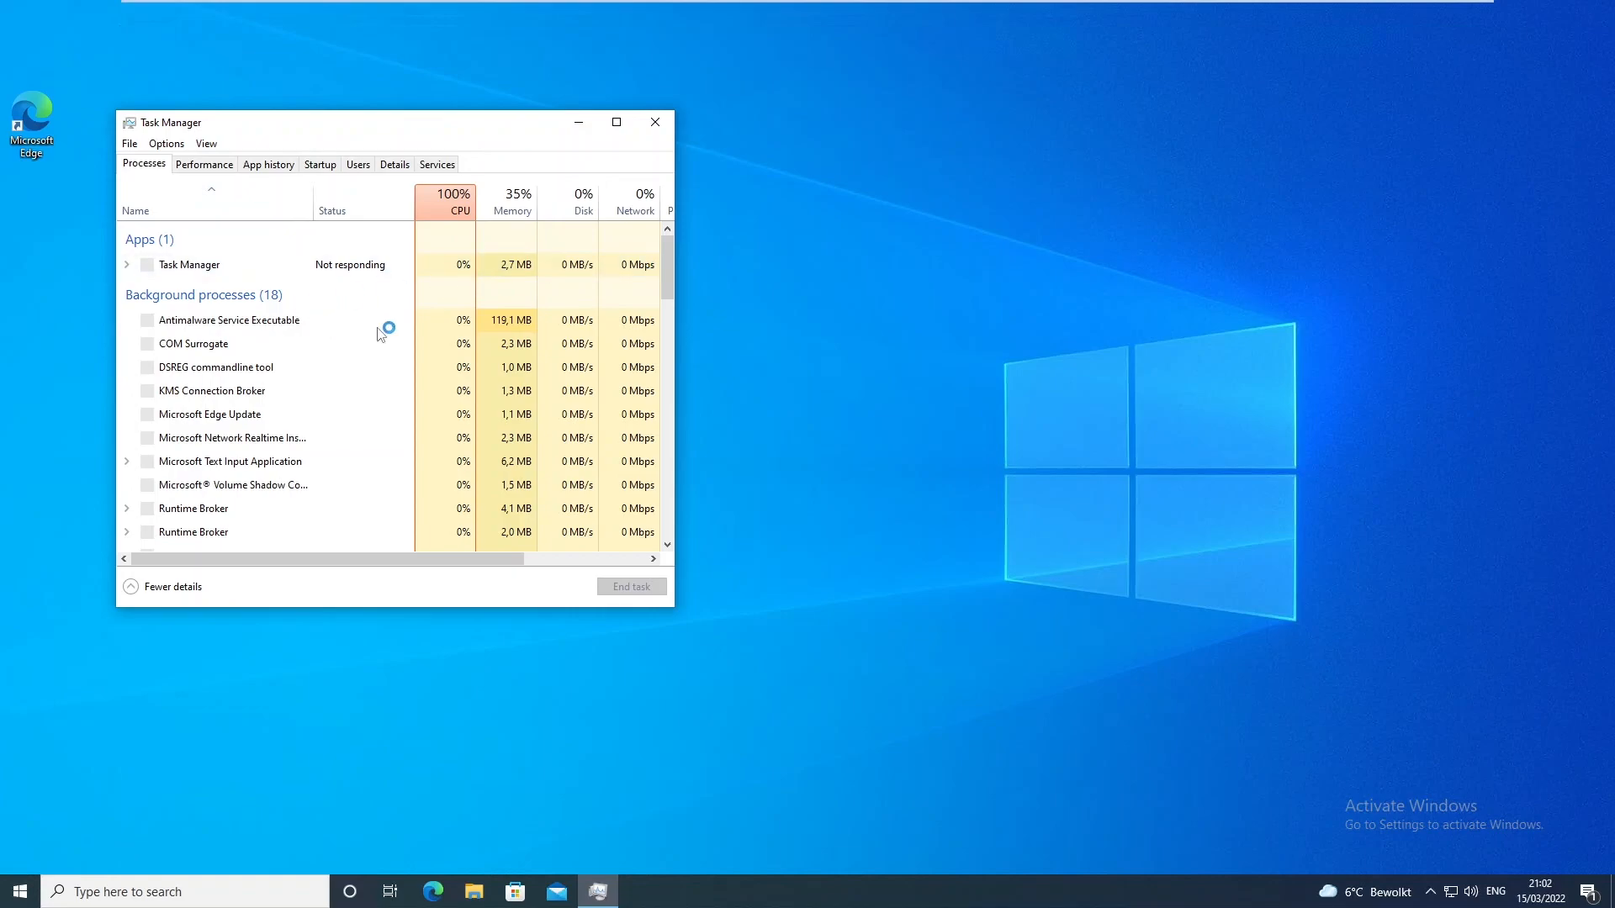
scroll(274, 362, down, 4)
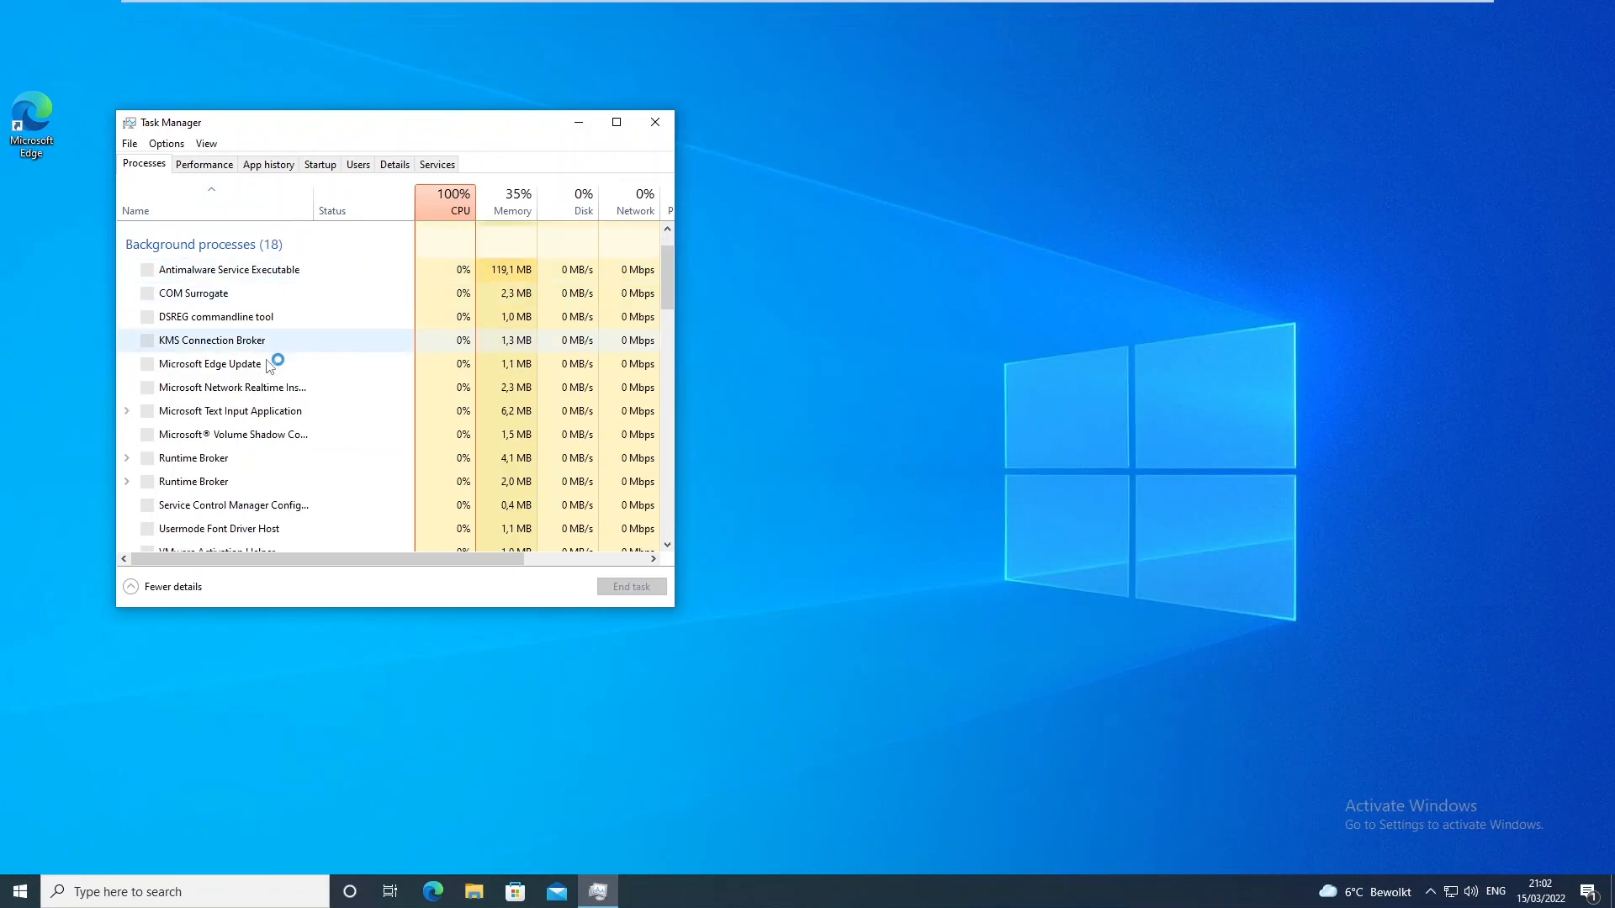
scroll(260, 360, down, 4)
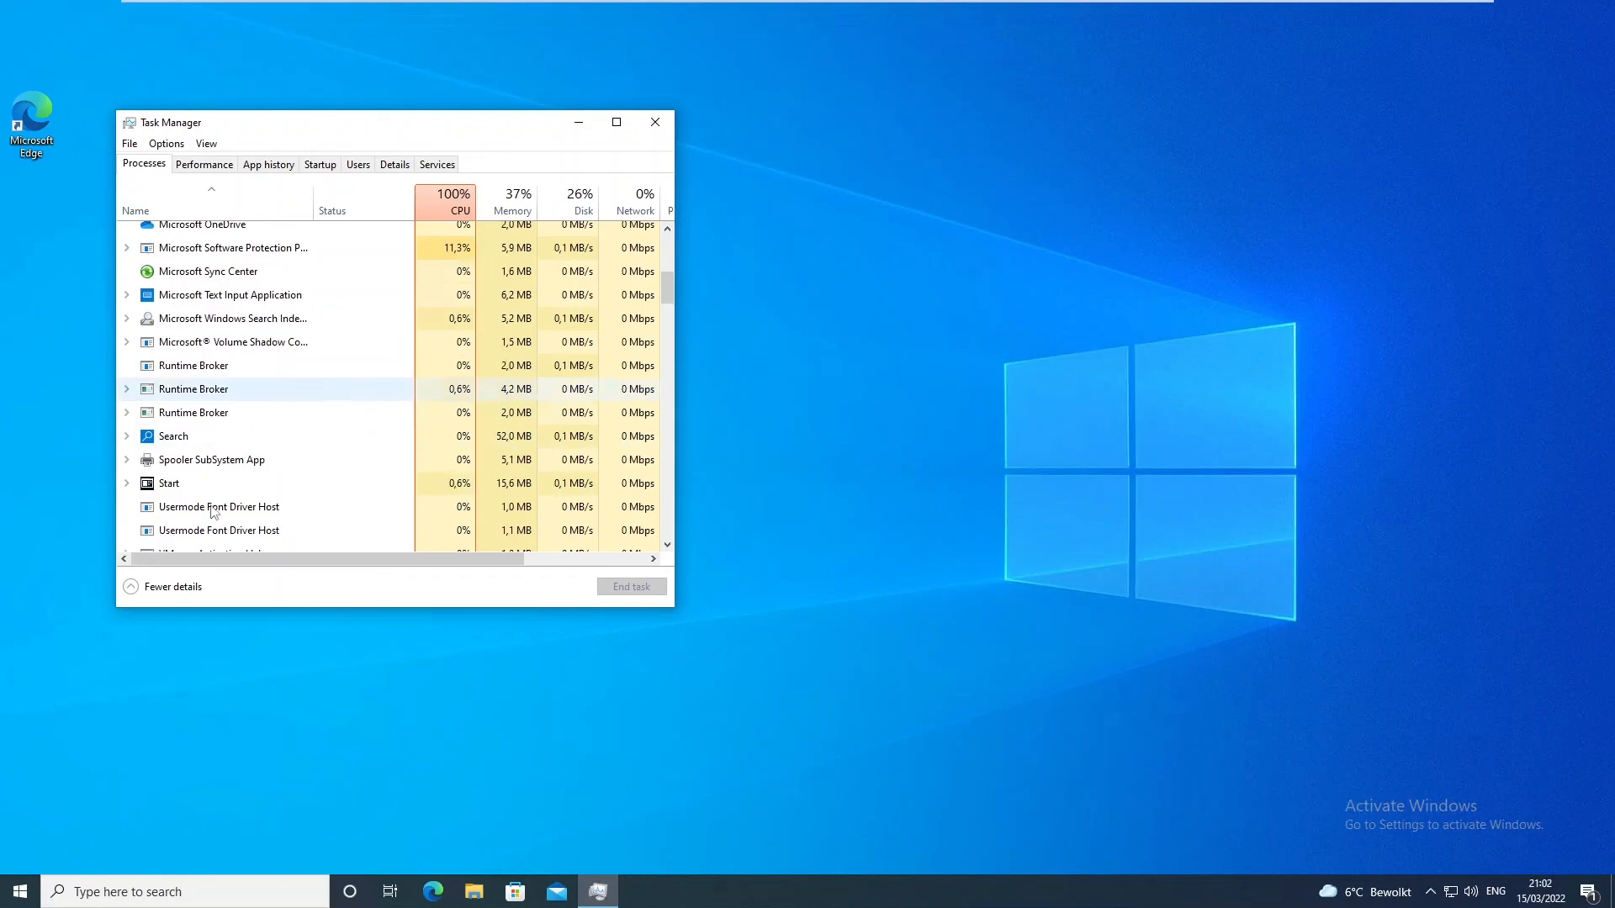
scroll(249, 471, down, 1)
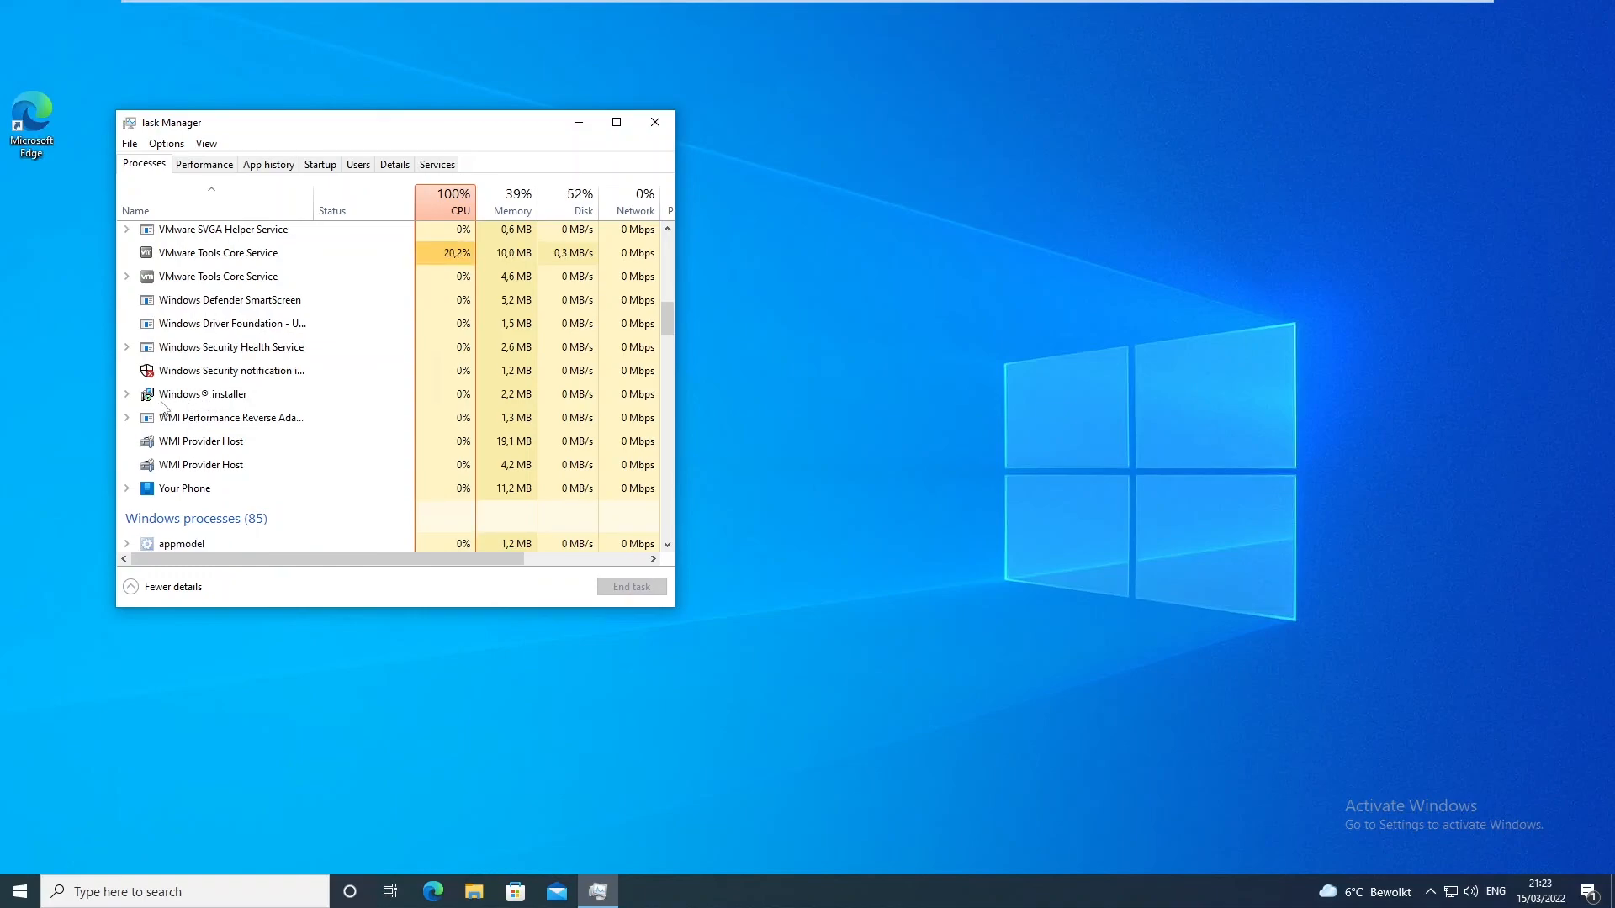
click(129, 394)
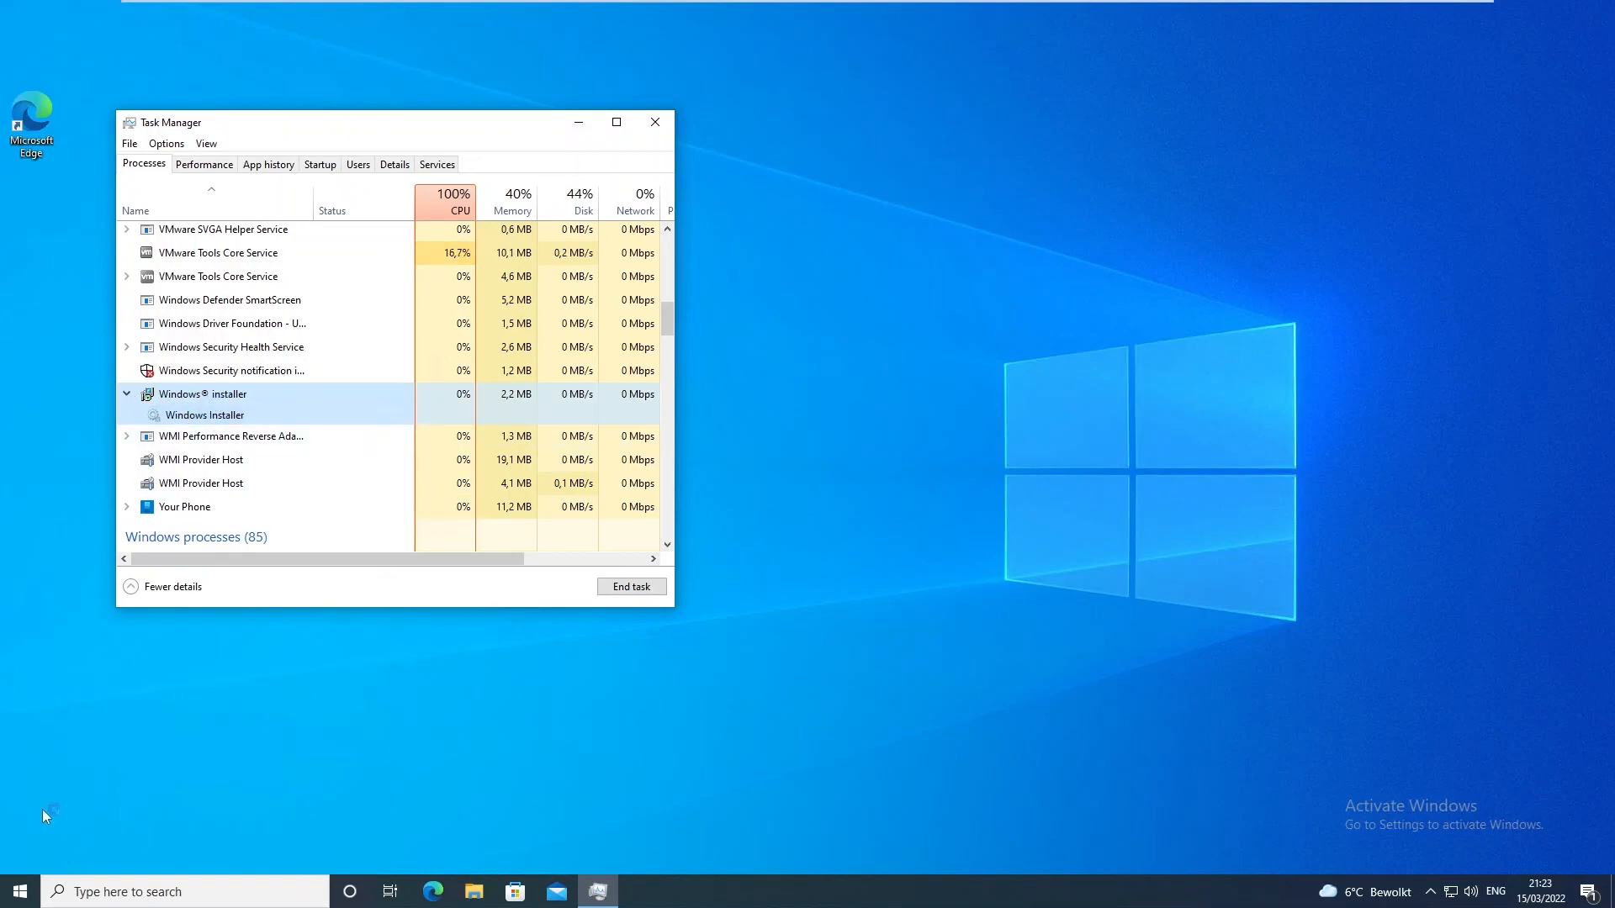
Check the Start menu's app list on C001 for Microsoft Teams
click(17, 890)
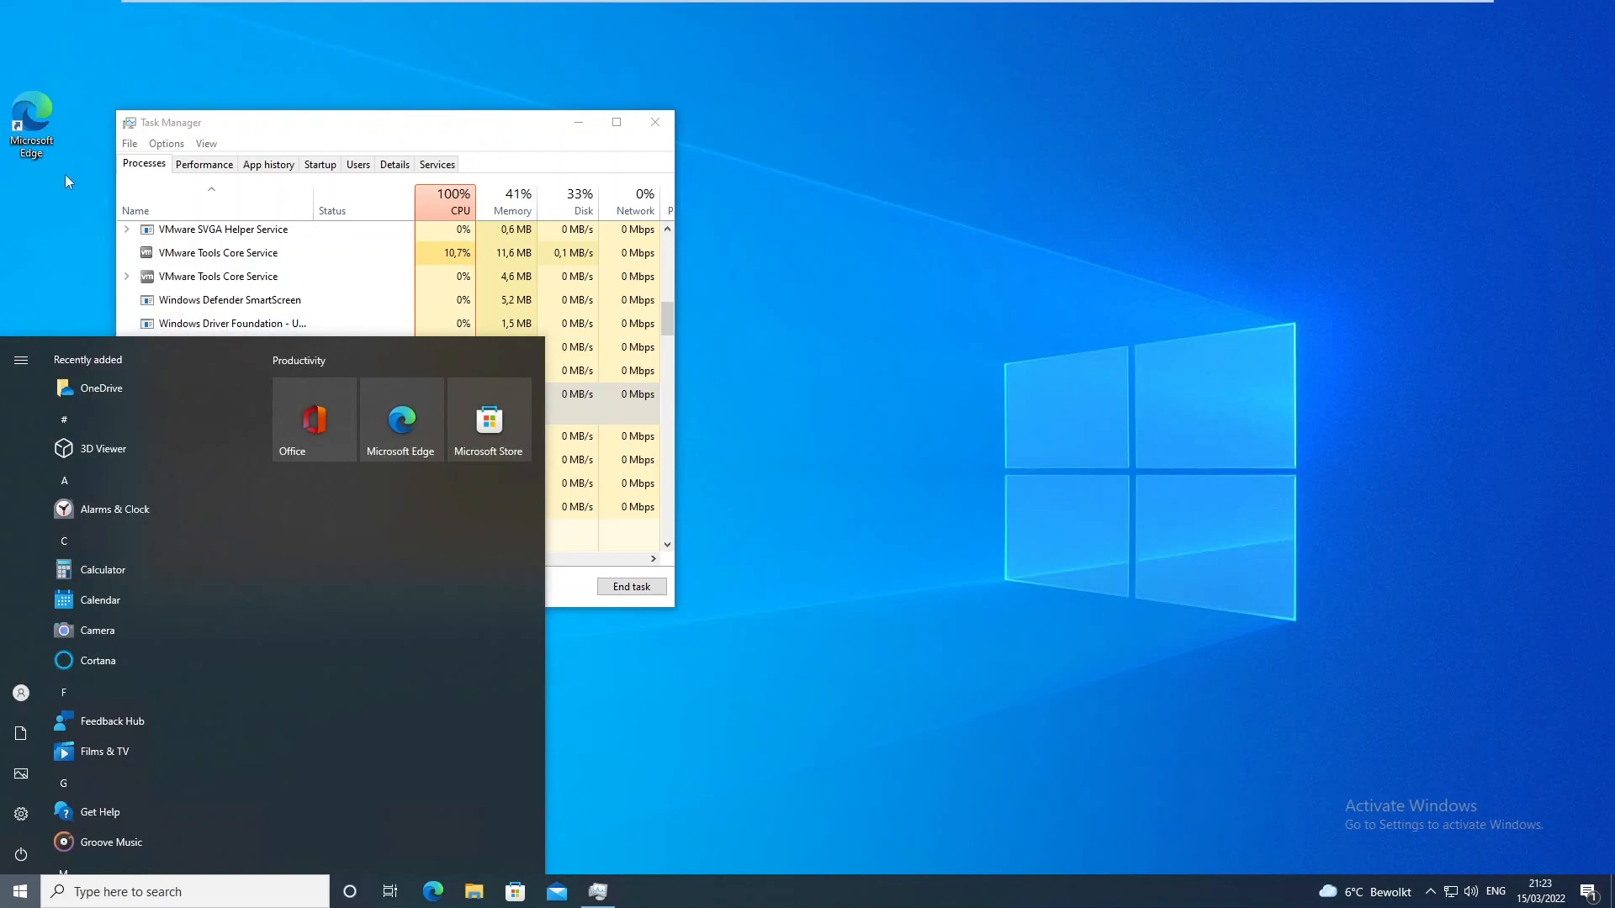
scroll(139, 503, down, 3)
scroll(139, 500, down, 6)
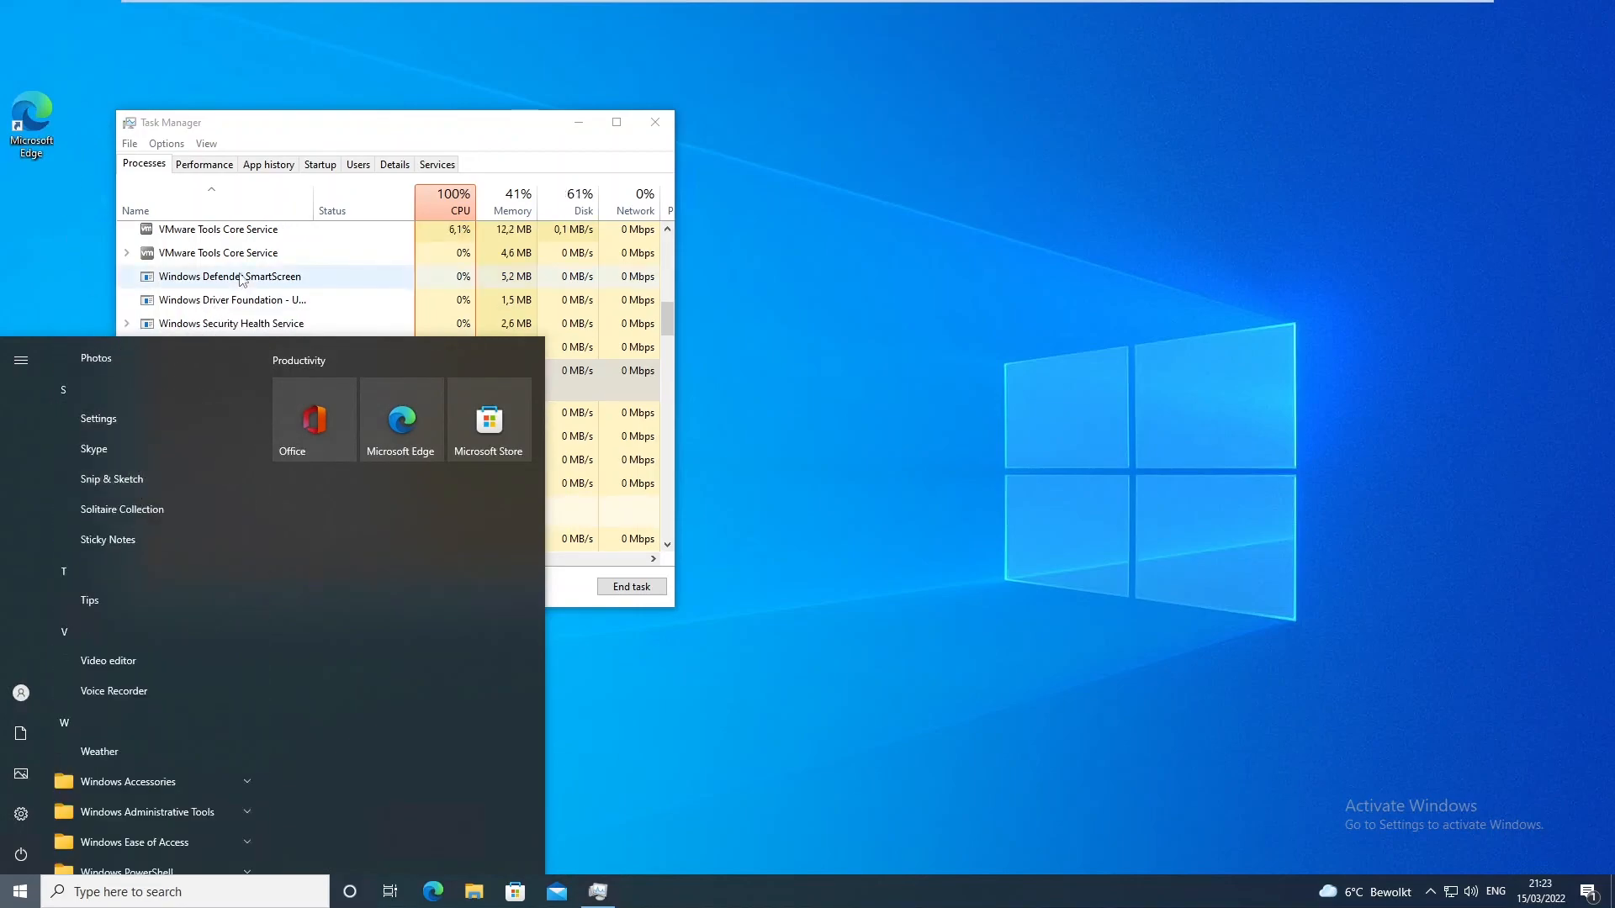
click(285, 137)
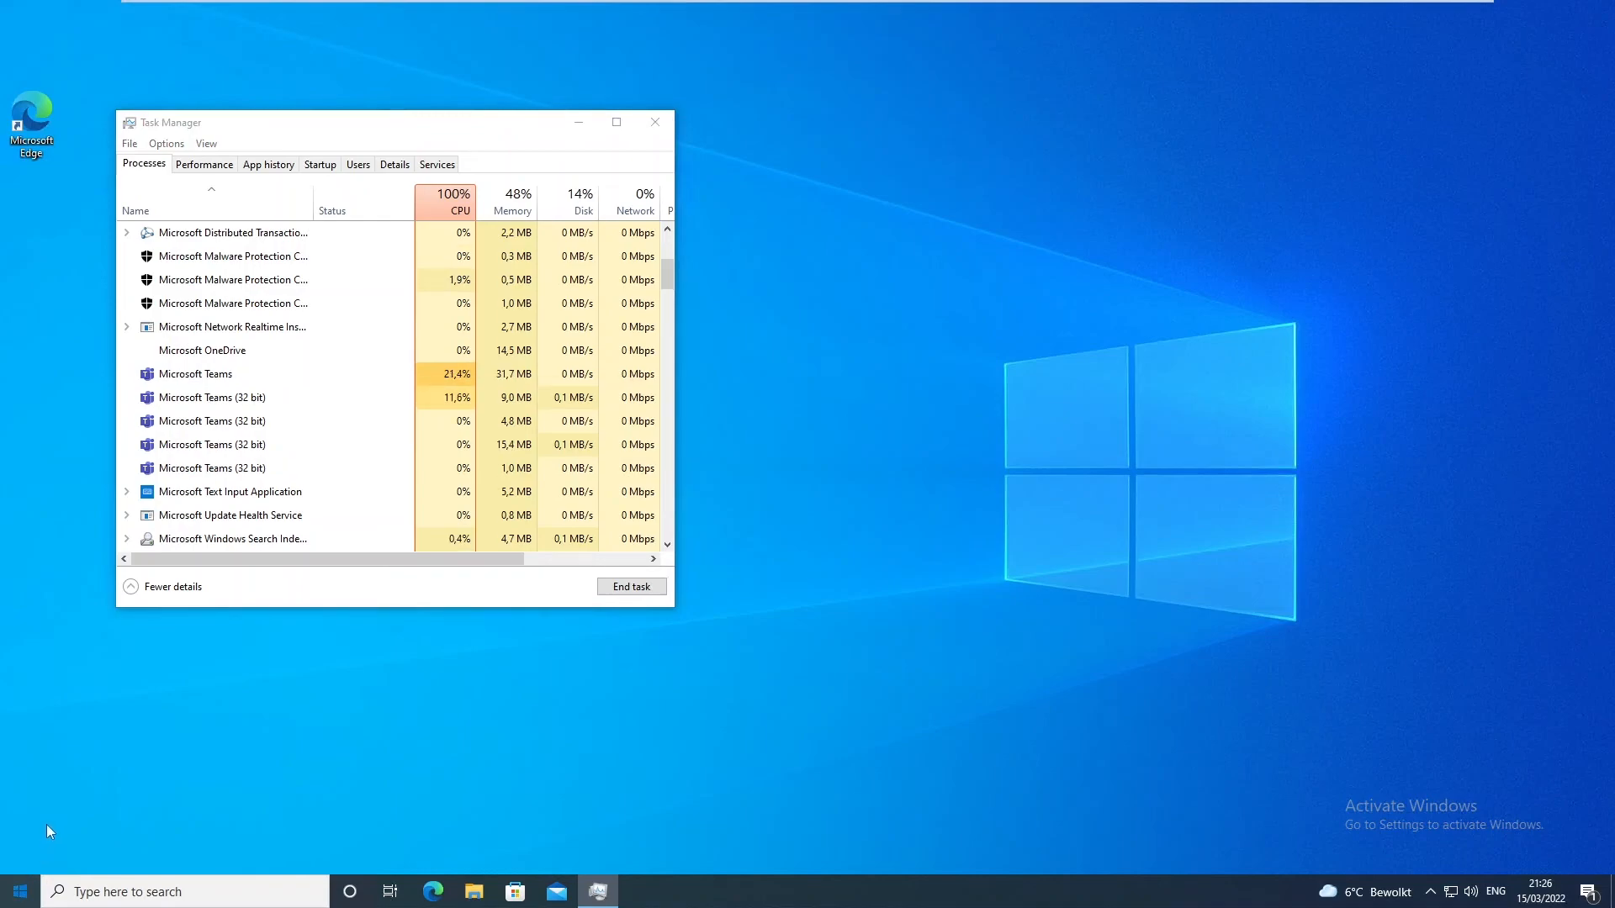
click(36, 890)
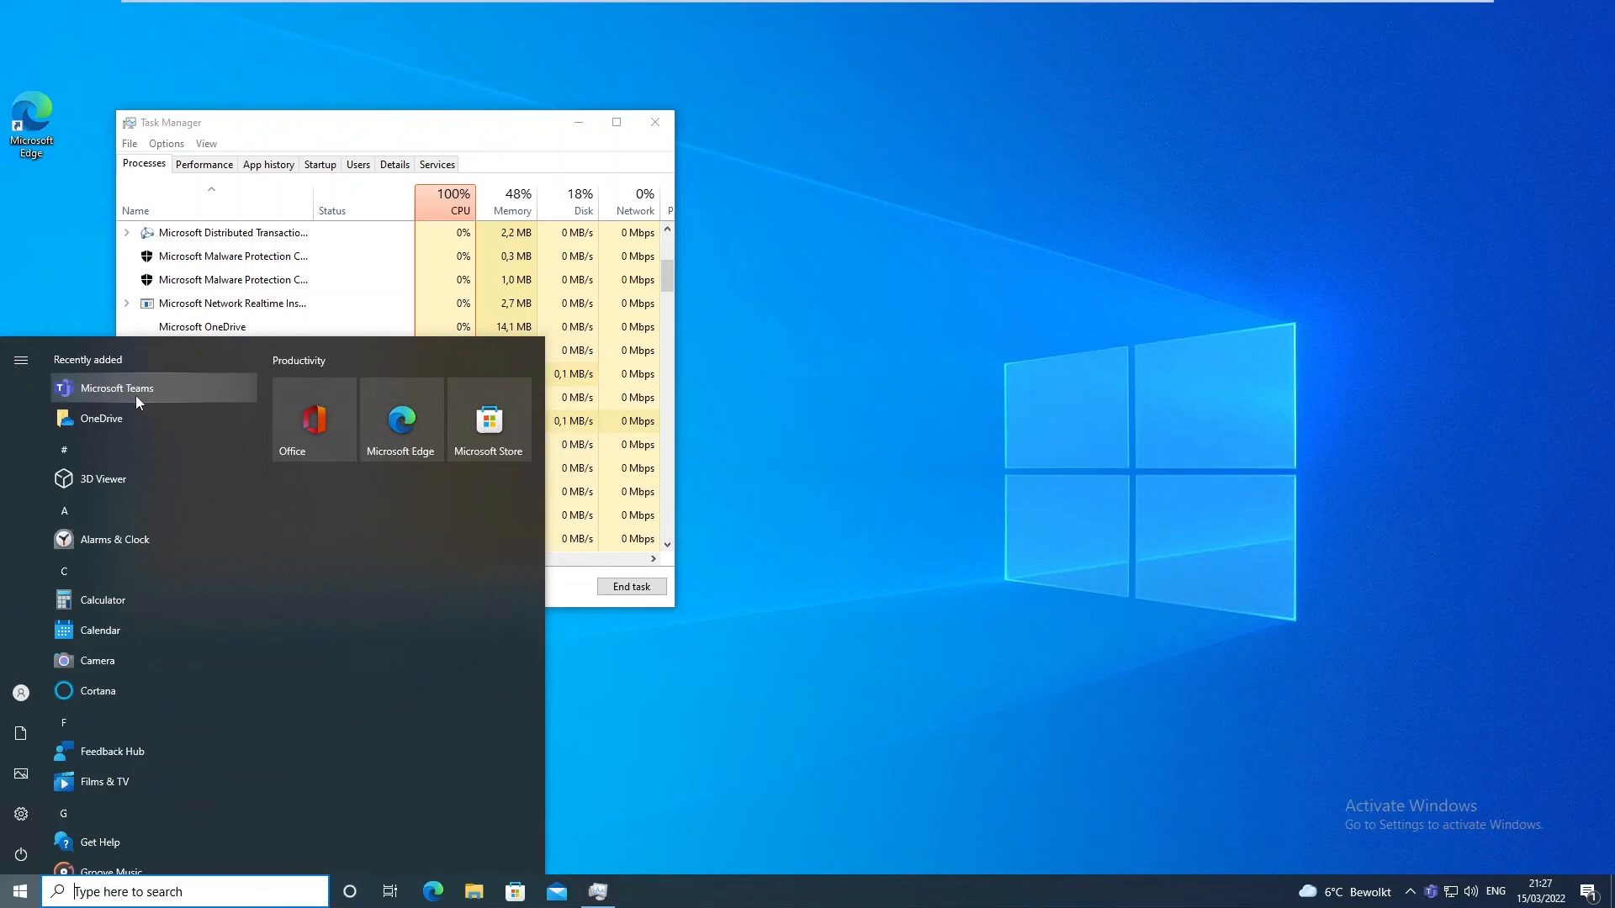
click(1045, 537)
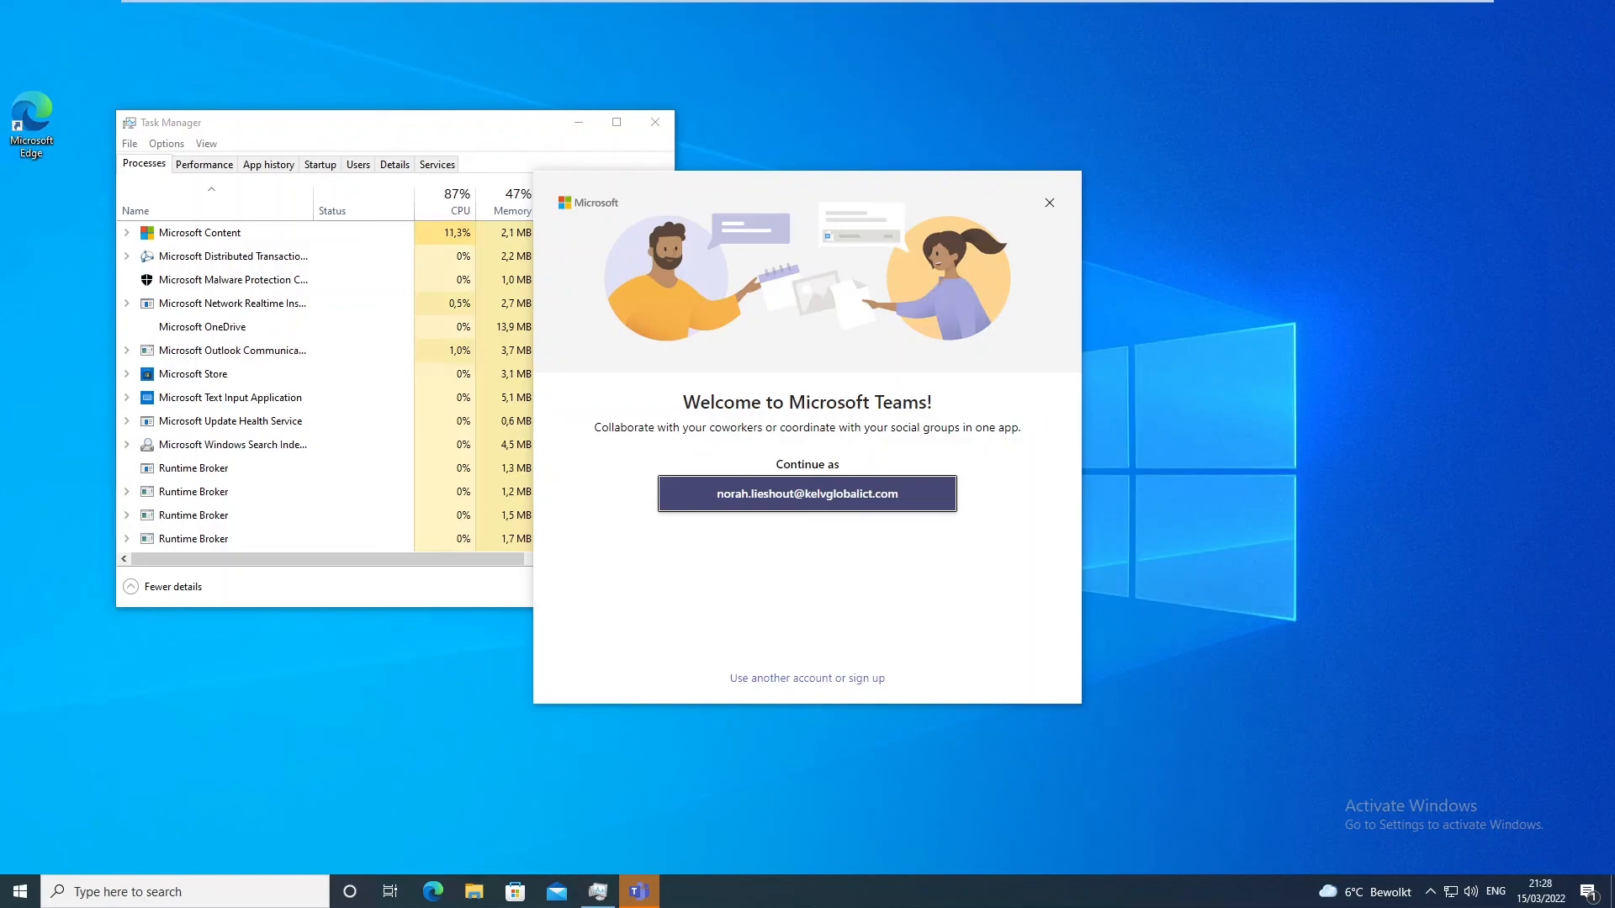
Switch to the C003 virtual machine and check its hidden tray icons and Start menu for Microsoft Teams
click(847, 12)
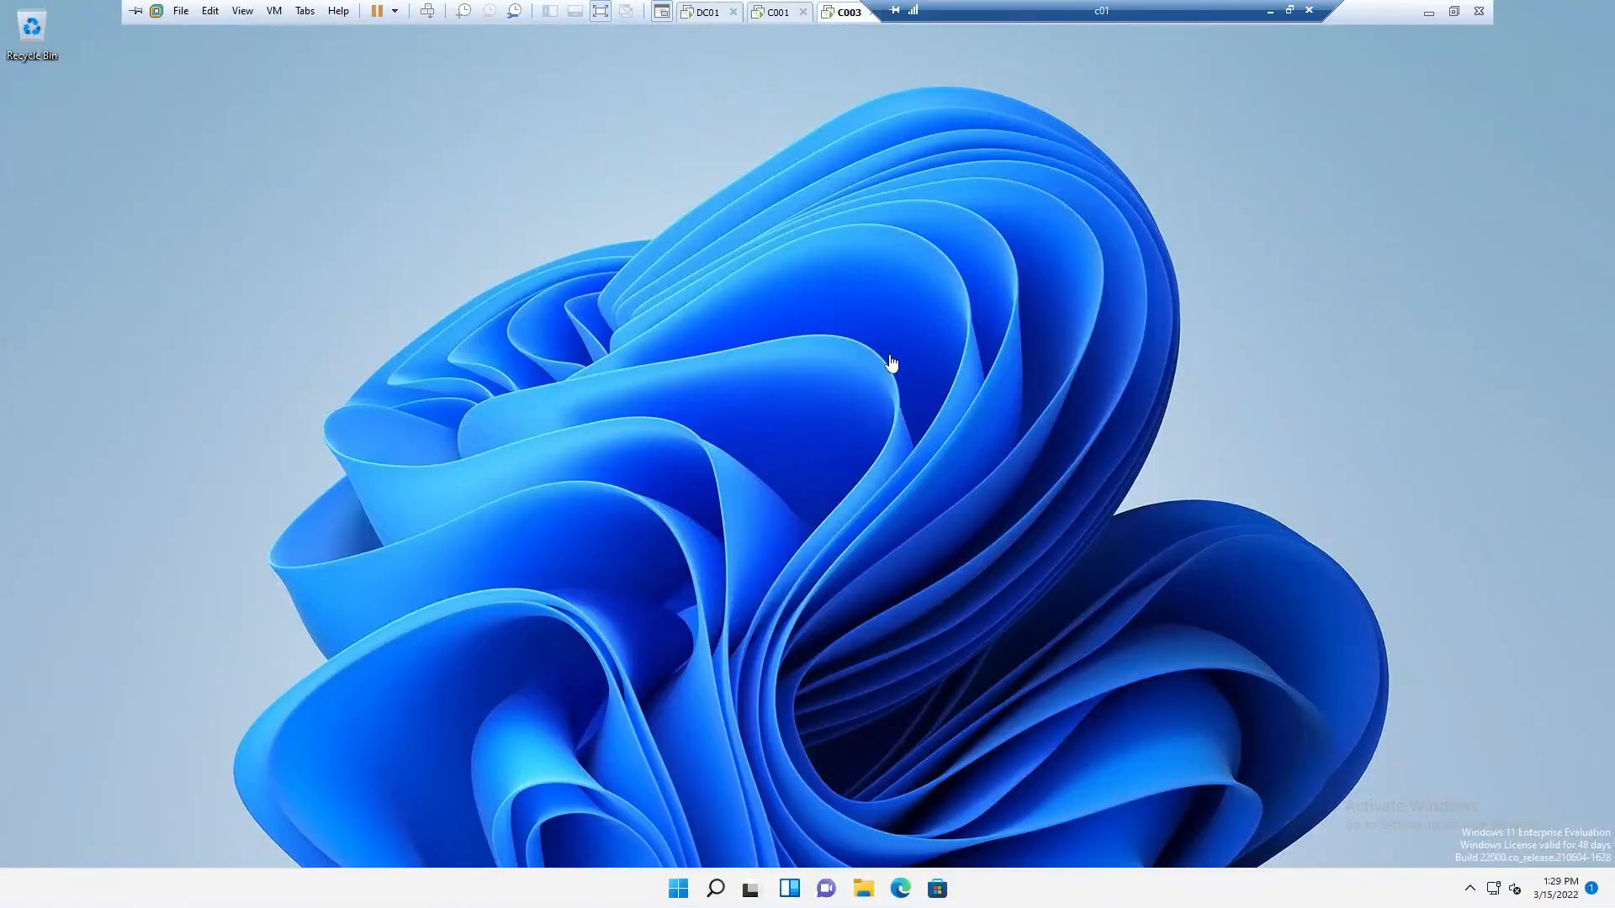
click(1470, 887)
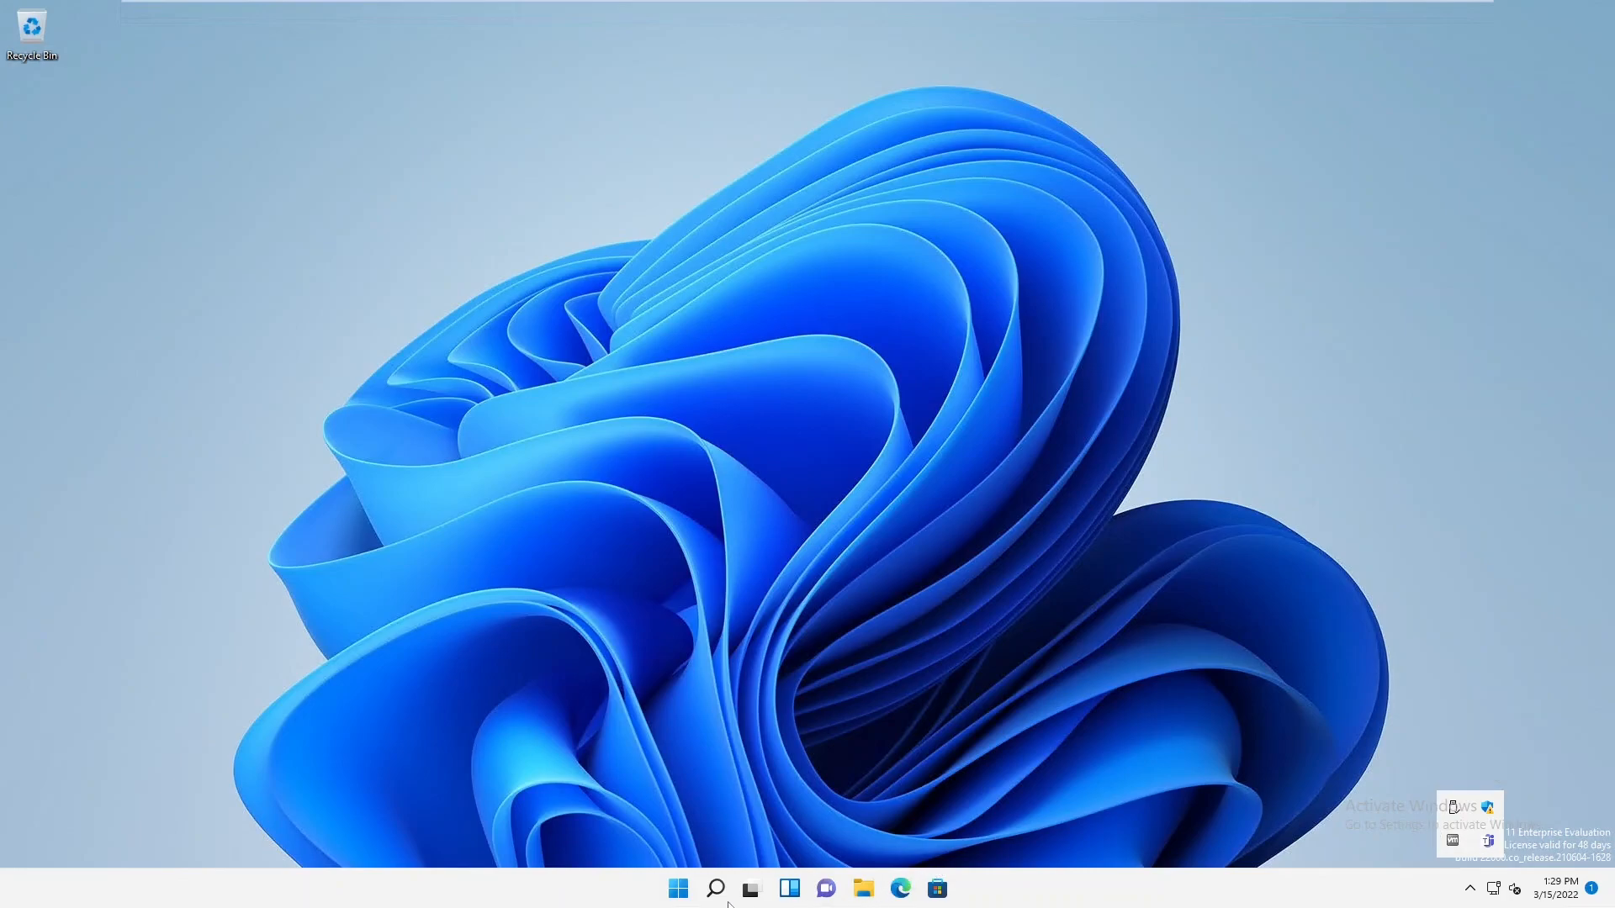
click(678, 889)
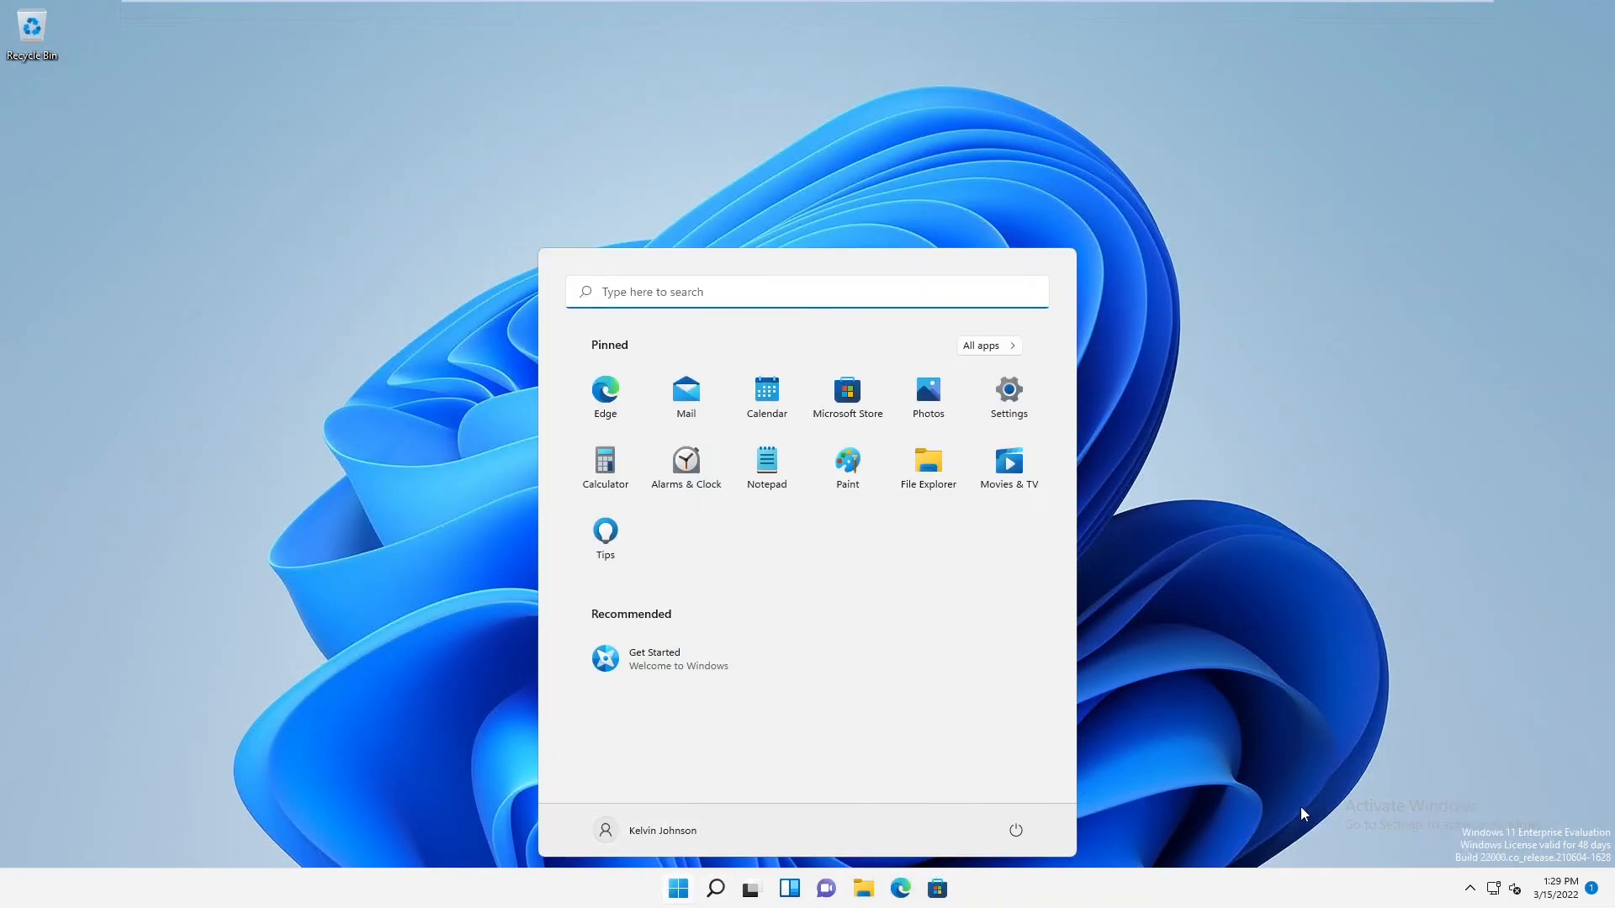
click(1470, 889)
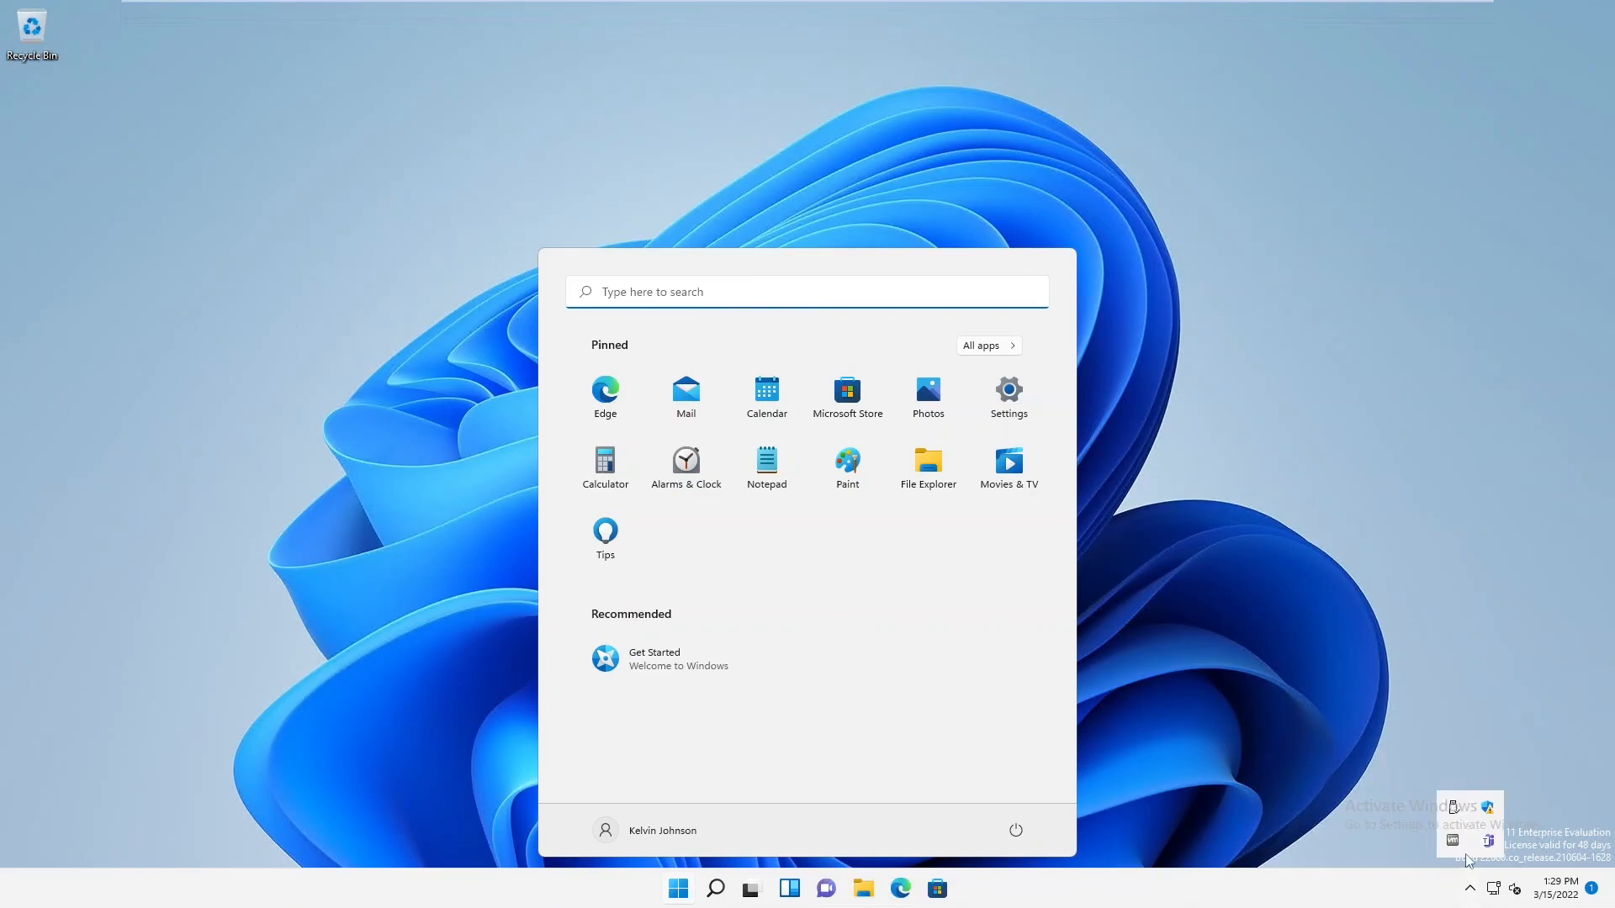
click(1169, 335)
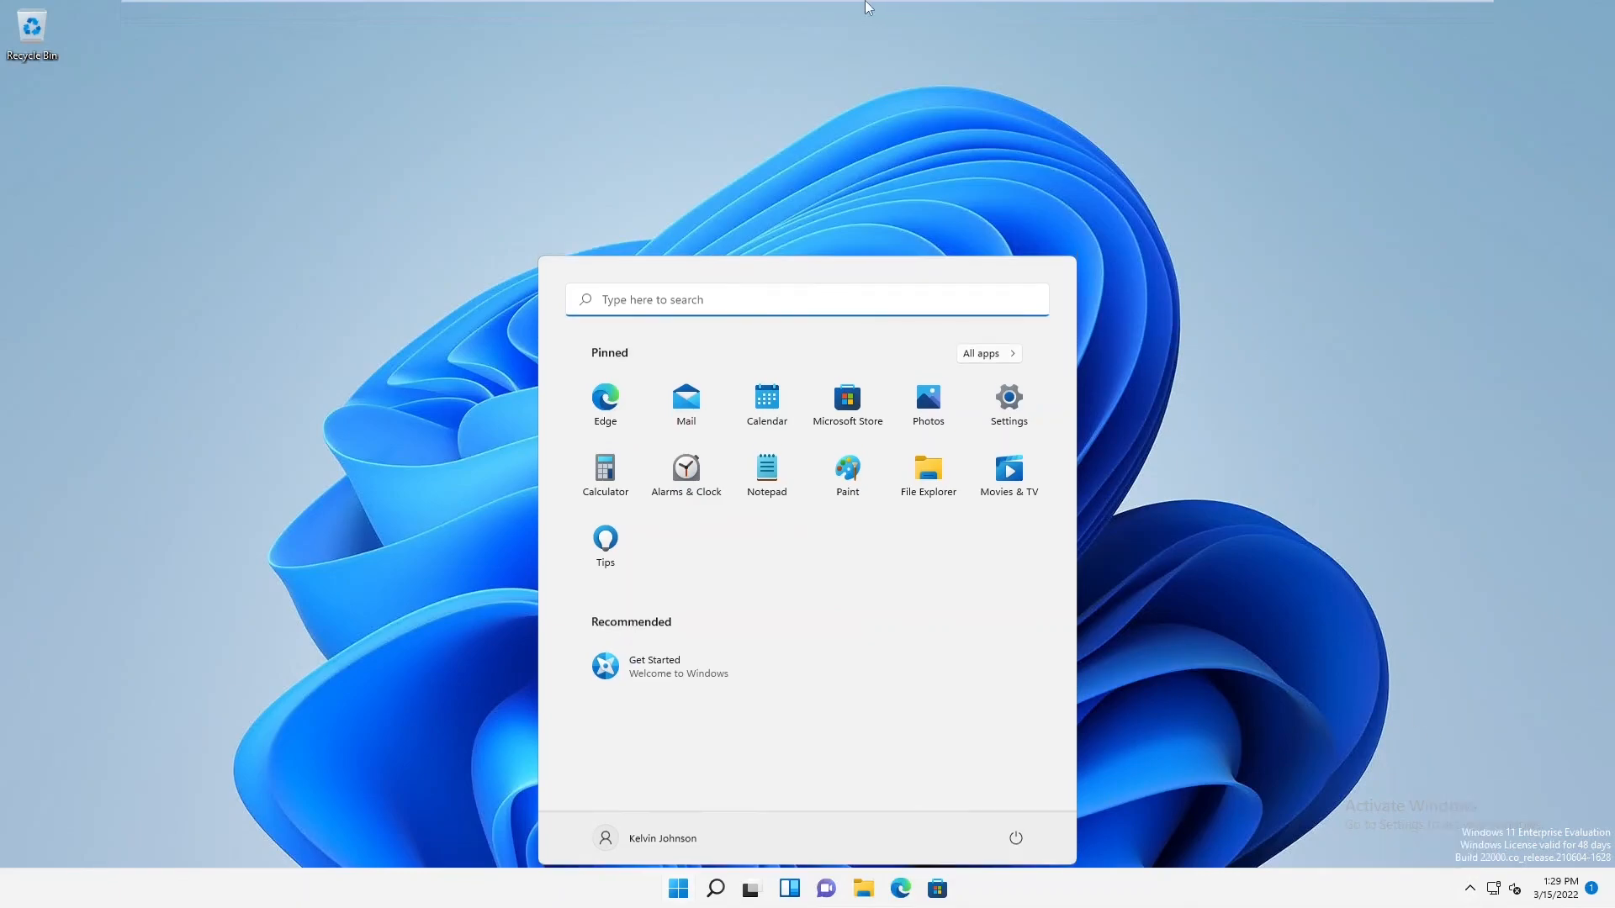
Compare the desktop of C001 with that of C003, and open the Start menu on C003
mouse_move(868, 4)
click(769, 11)
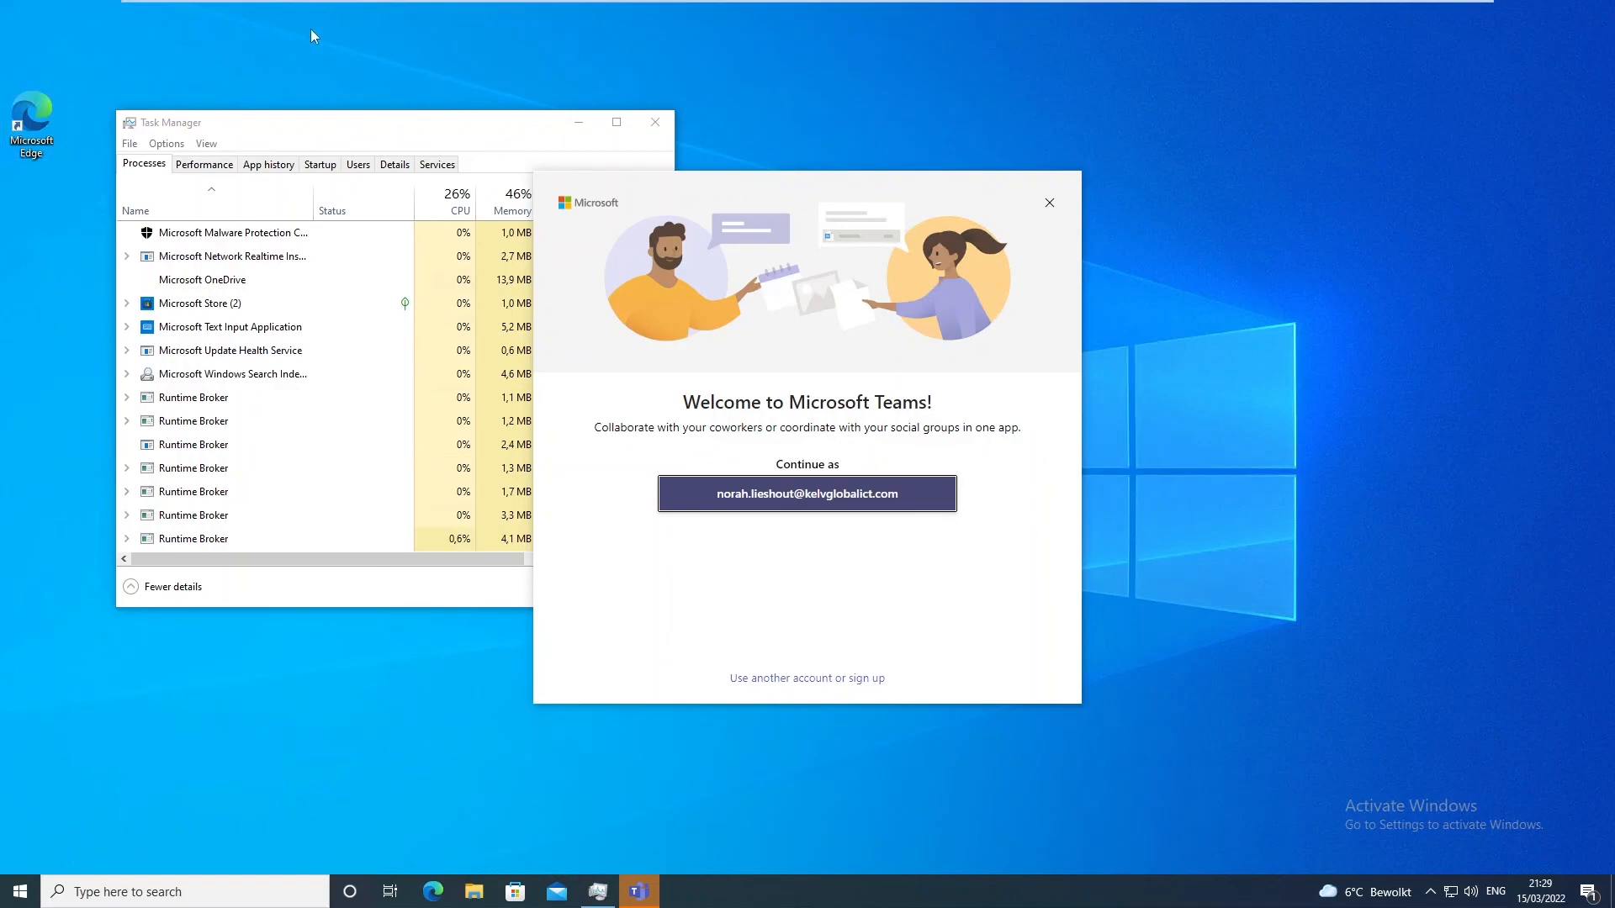
mouse_move(894, 5)
click(841, 7)
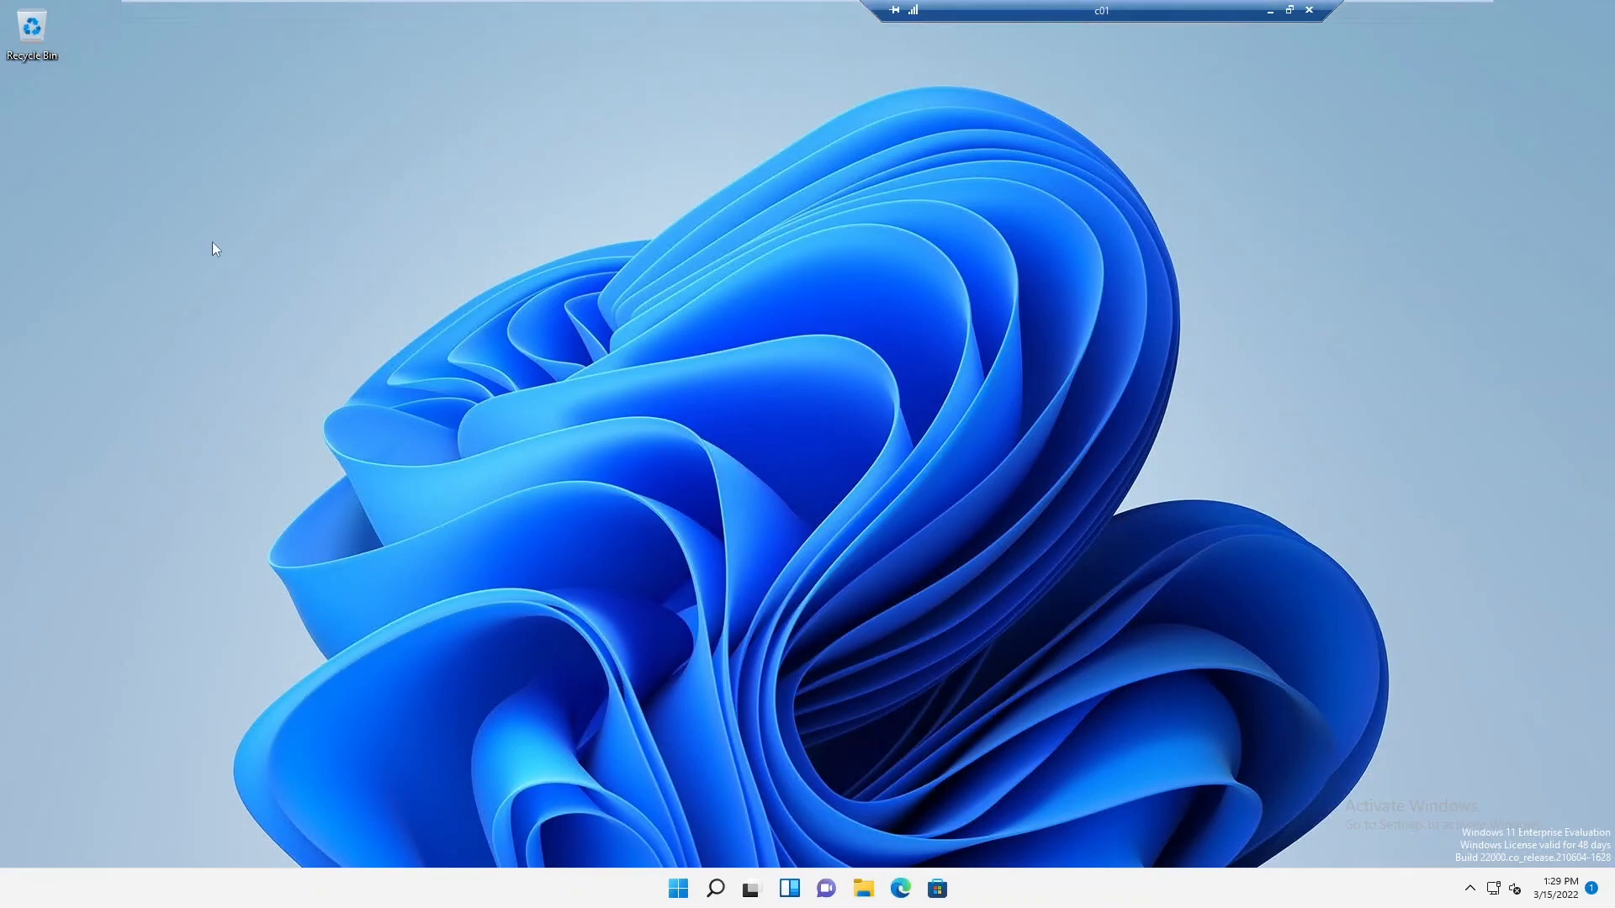
mouse_move(780, 5)
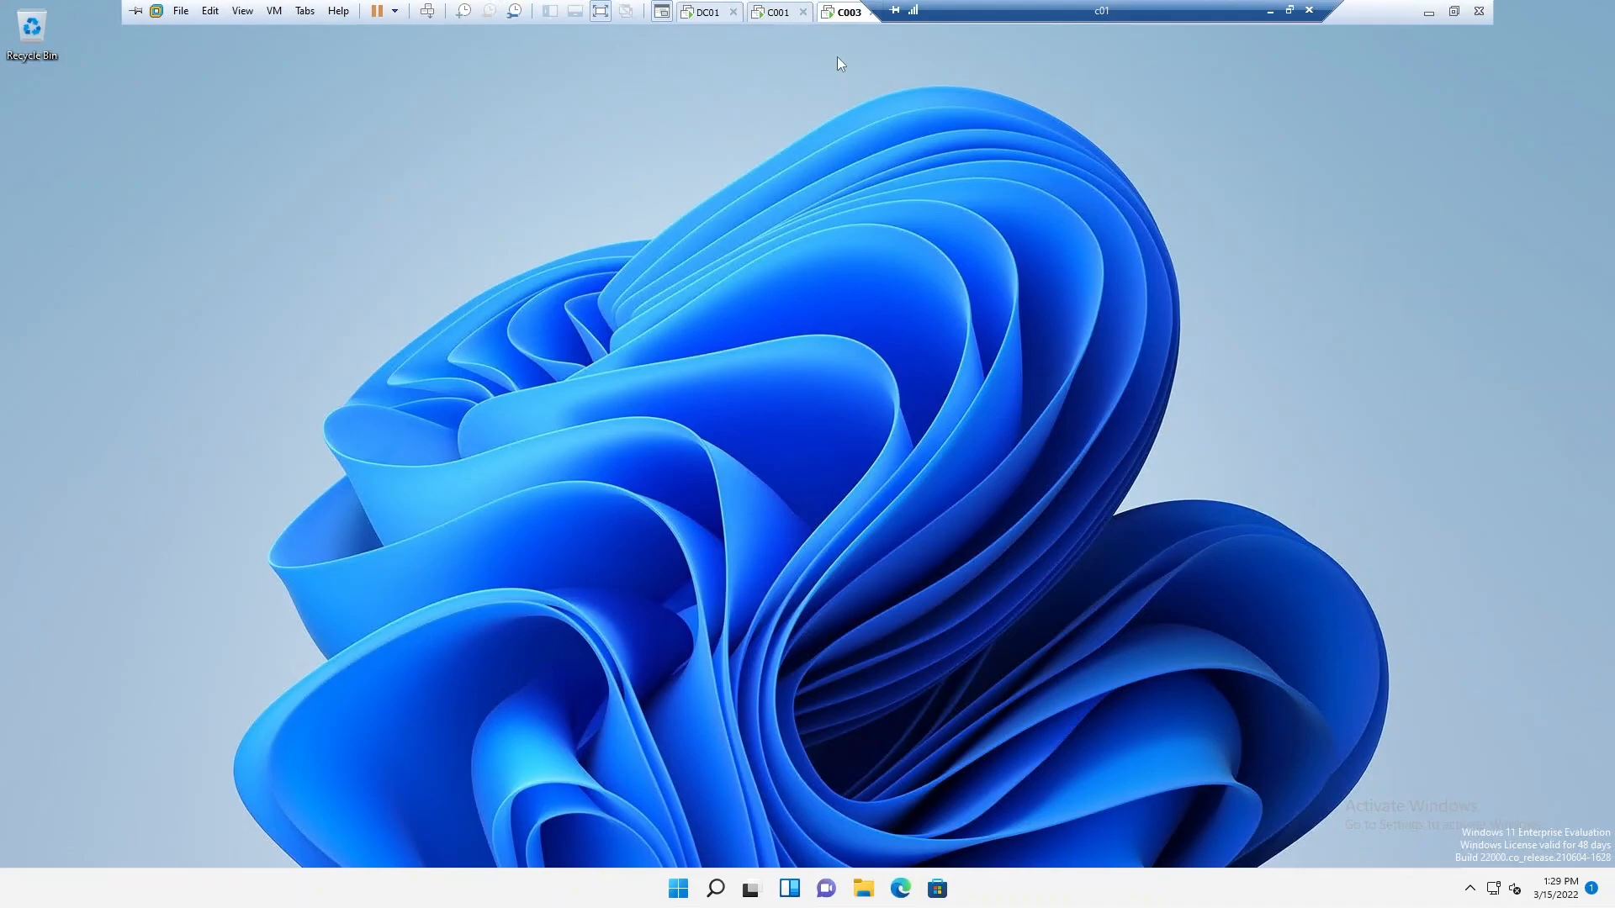
click(677, 890)
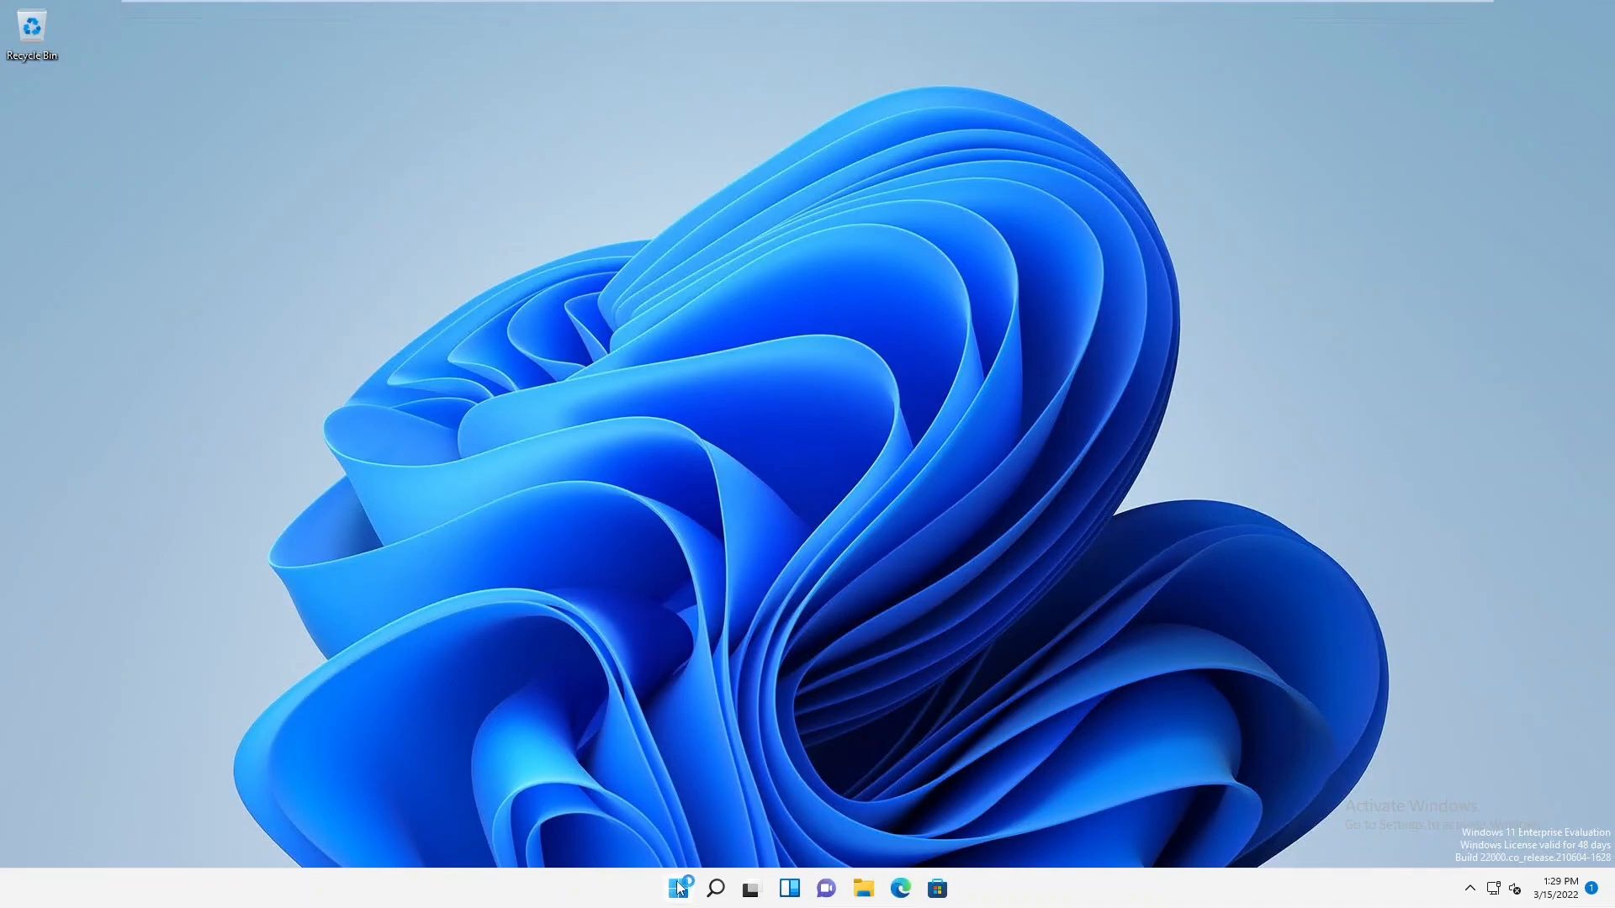